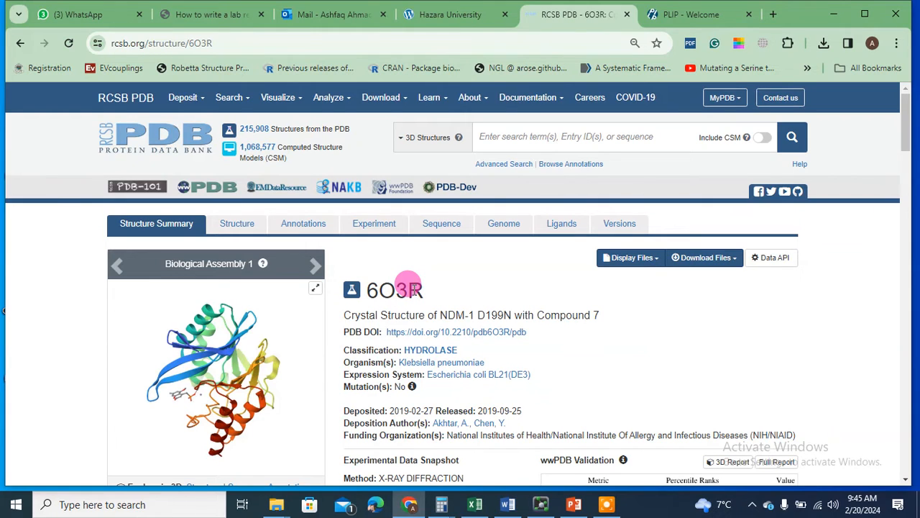
# - Go to the RCSB PDB homepage (rcsb.org) and begin a structure search with "6o"
pyautogui.click(215, 43)
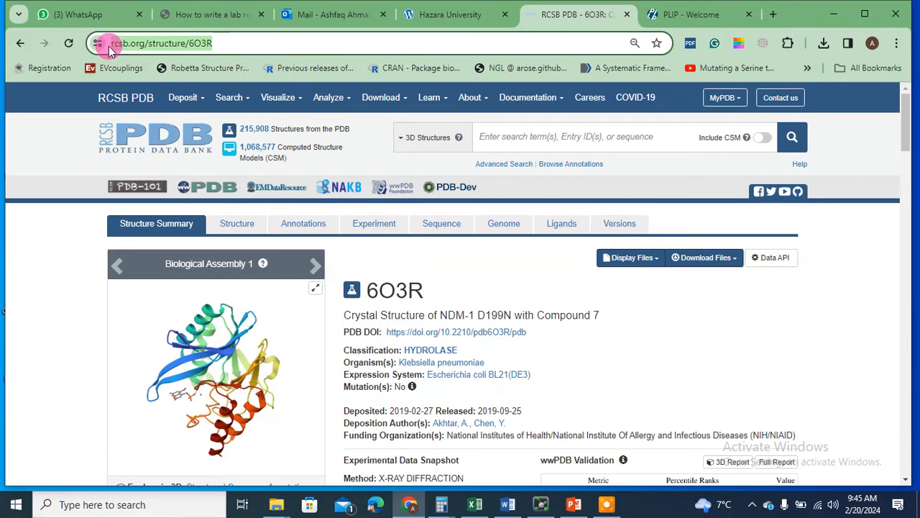
pyautogui.write('rcs')
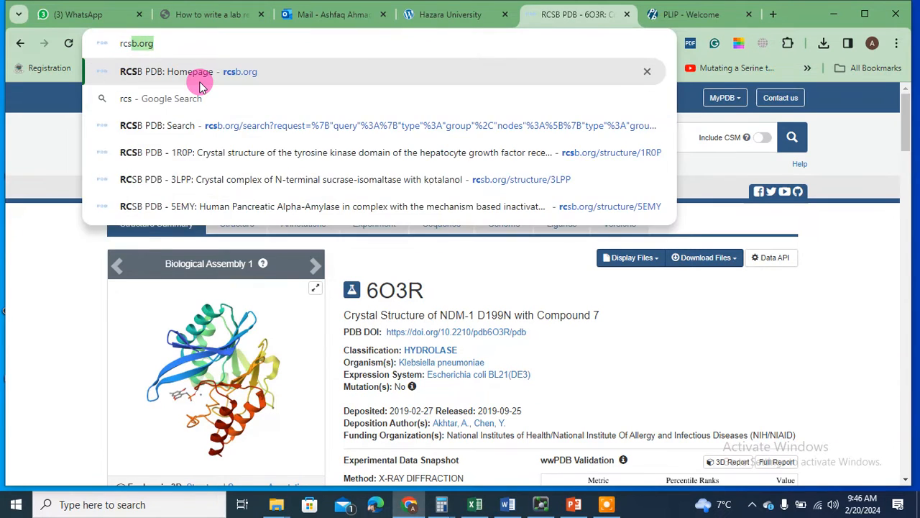
pyautogui.press('Return')
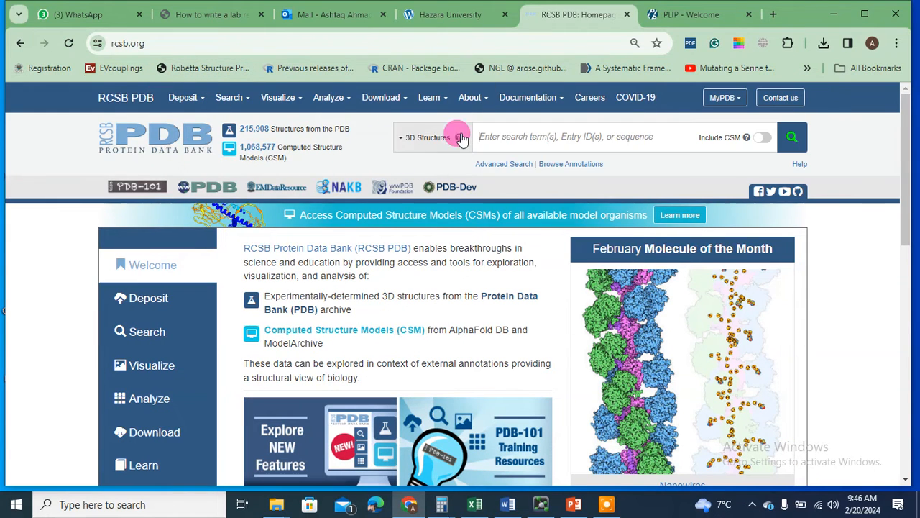
pyautogui.click(517, 135)
pyautogui.write('63or')
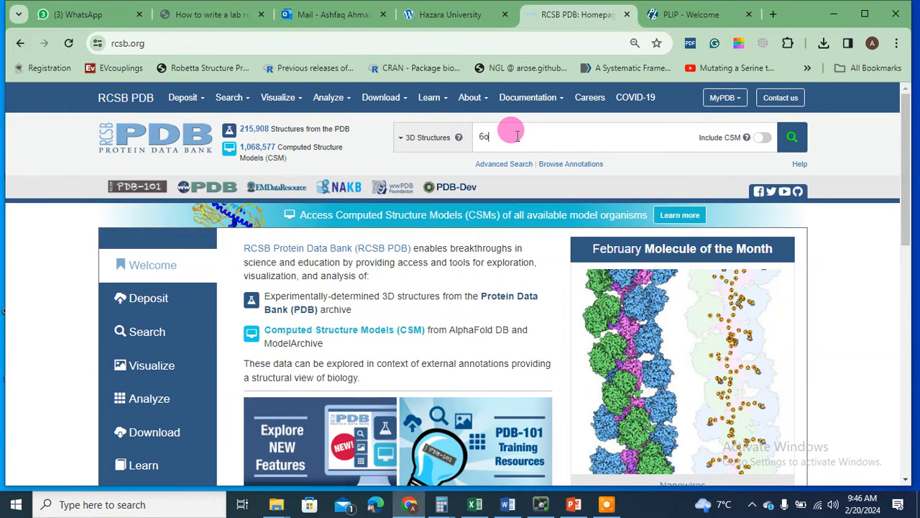
# - Check the Downloads folder for the PDB ID of the already saved structure file, and return to the browser
pyautogui.click(276, 504)
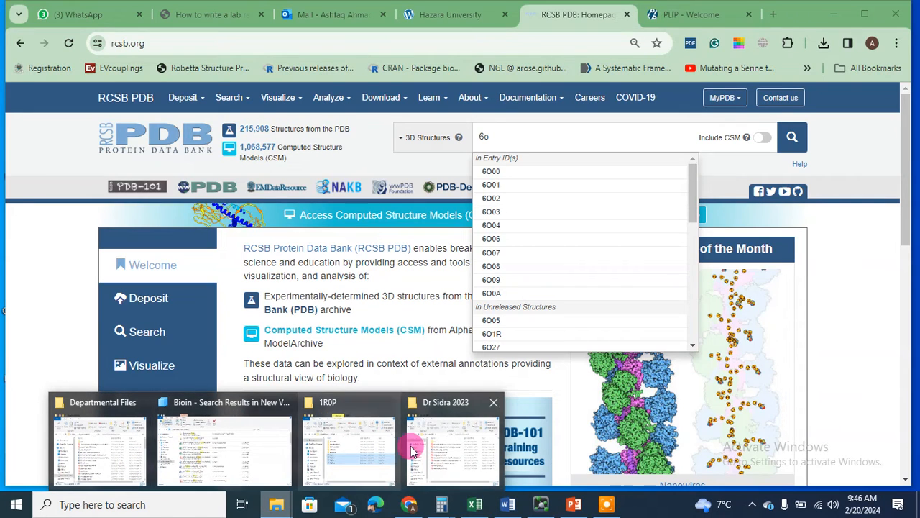
pyautogui.click(127, 448)
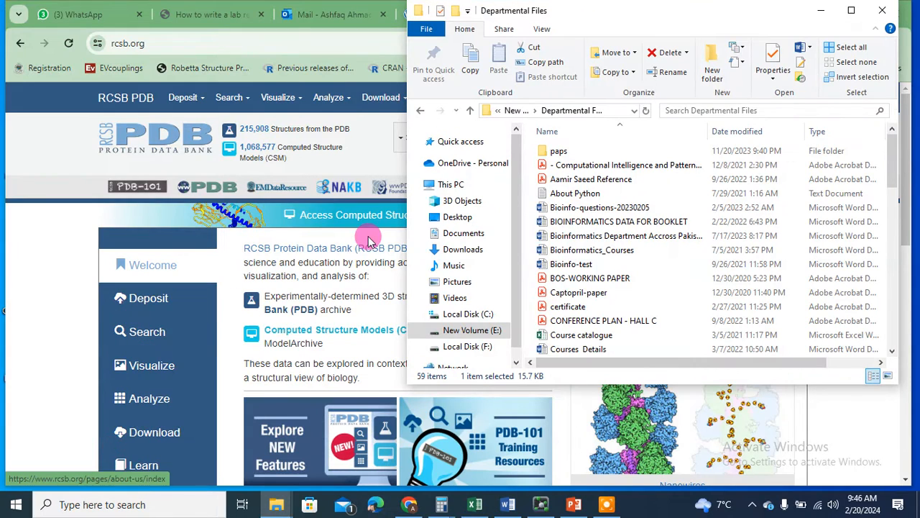
pyautogui.click(457, 249)
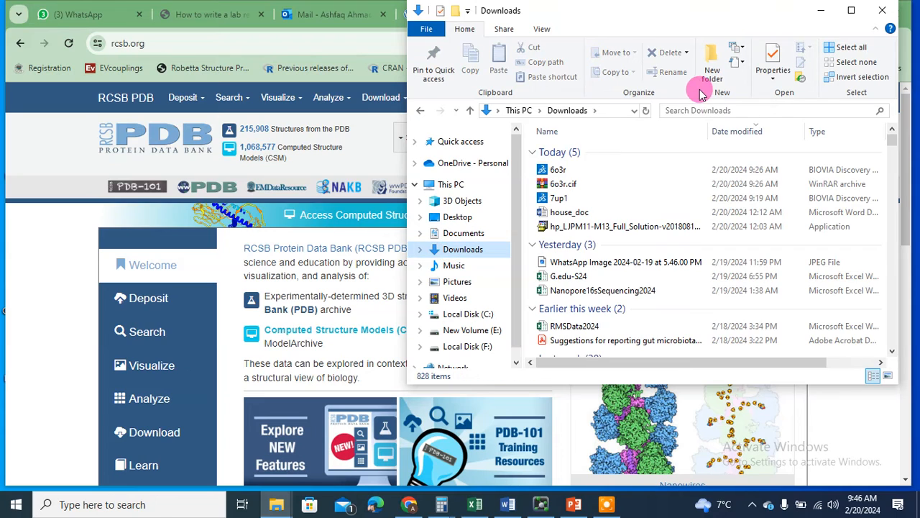
pyautogui.click(820, 11)
# - Complete the structure search as 6O3R and open that entry's structure summary page
pyautogui.write('6o')
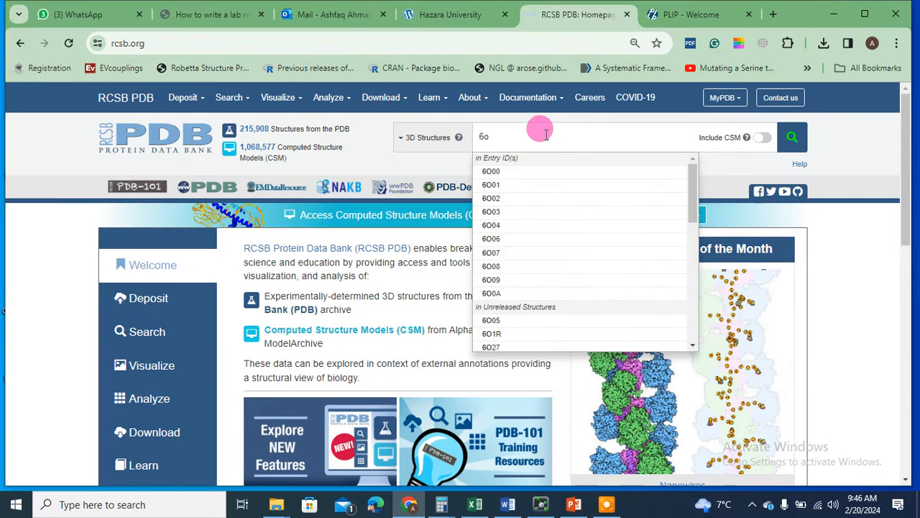
pyautogui.press('BackSpace')
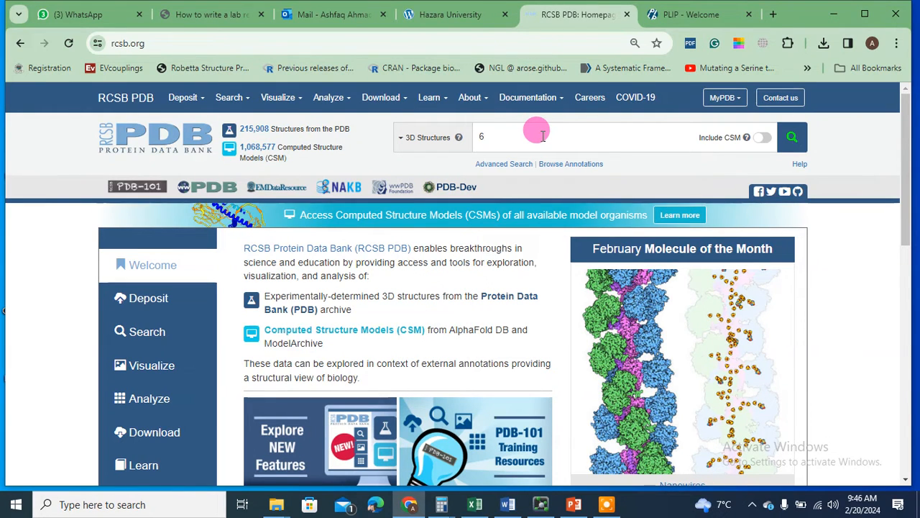
pyautogui.write('O3R')
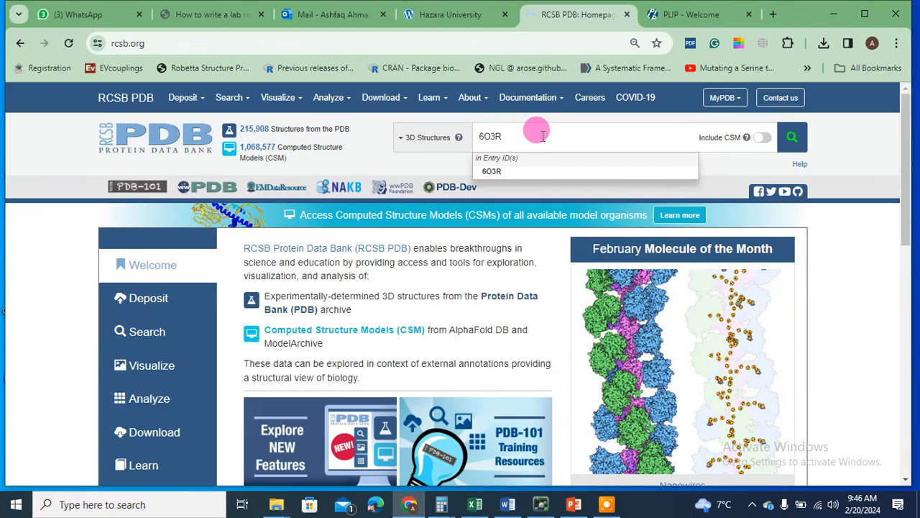
pyautogui.click(495, 171)
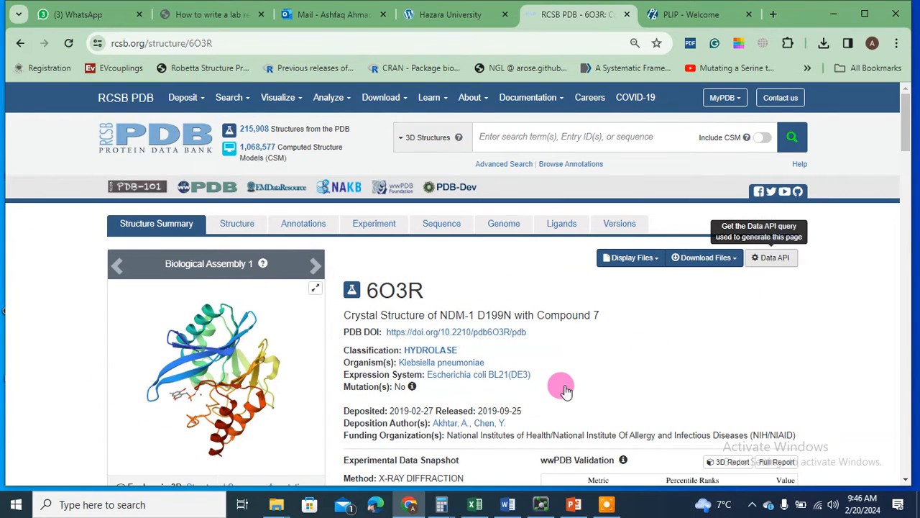
# - Show the download formats for 6O3R and locate the saved 6o3r file in the Downloads folder
pyautogui.click(734, 260)
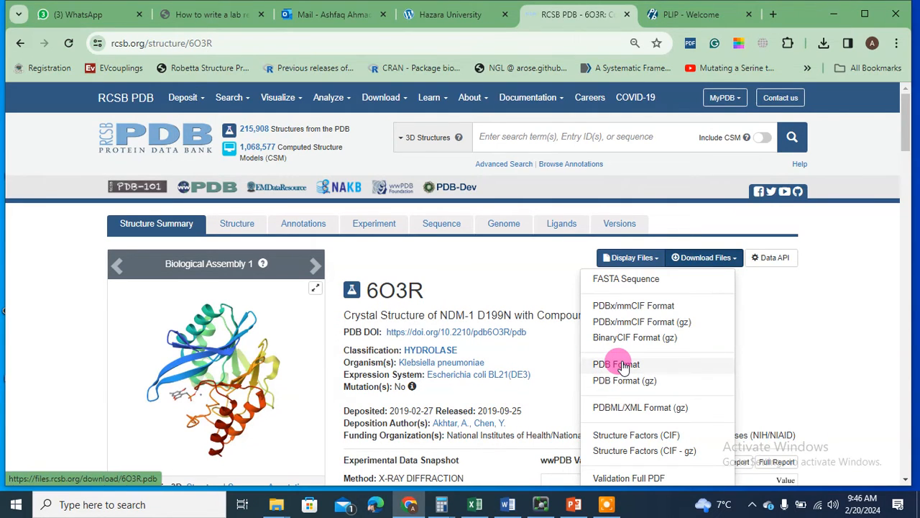
pyautogui.moveTo(276, 503)
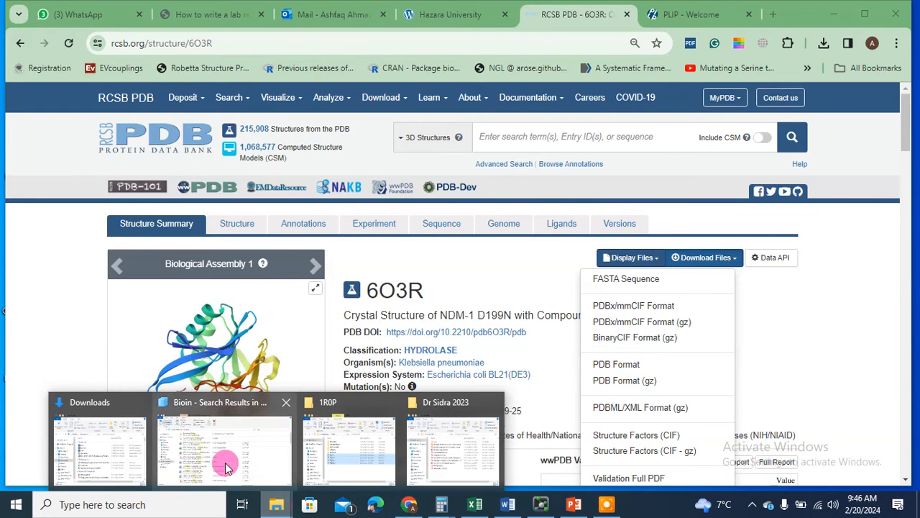
pyautogui.click(65, 449)
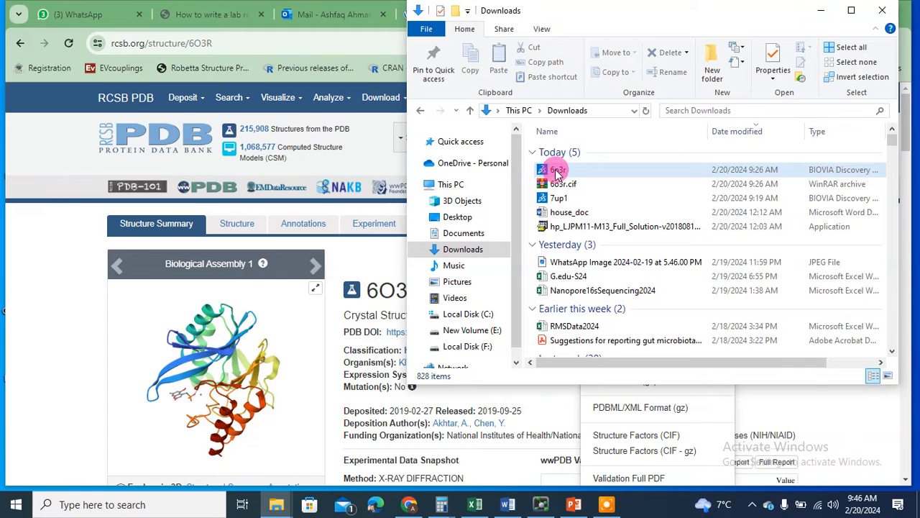
pyautogui.click(819, 12)
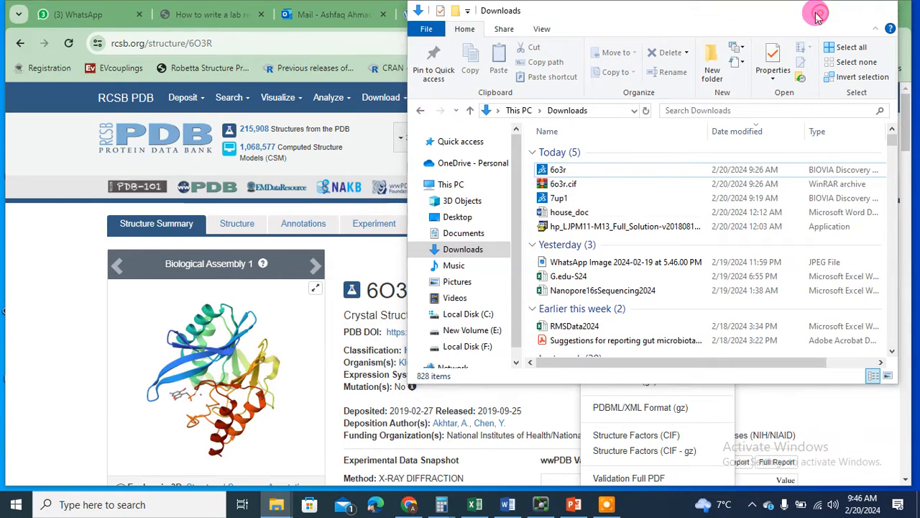
# - Switch to the Protein-Ligand Interaction Profiler page and run a web search for "plip" from there
pyautogui.click(678, 23)
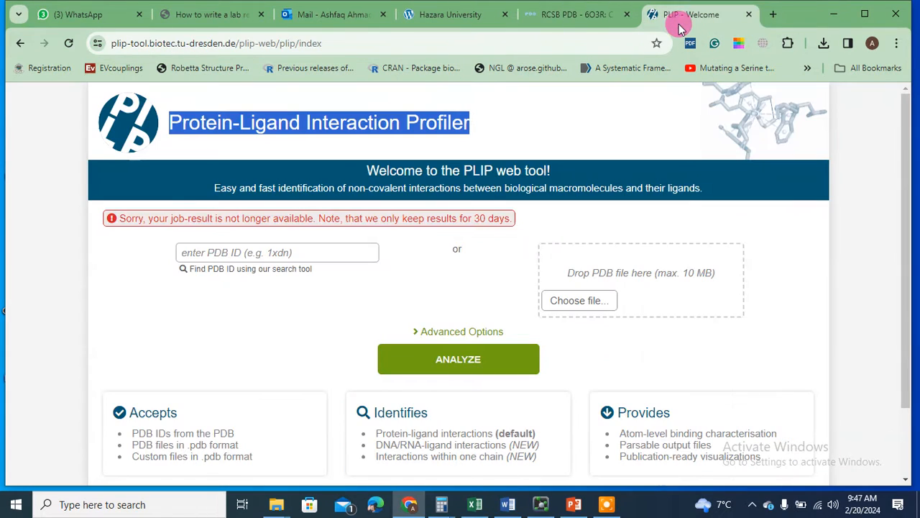
pyautogui.click(404, 41)
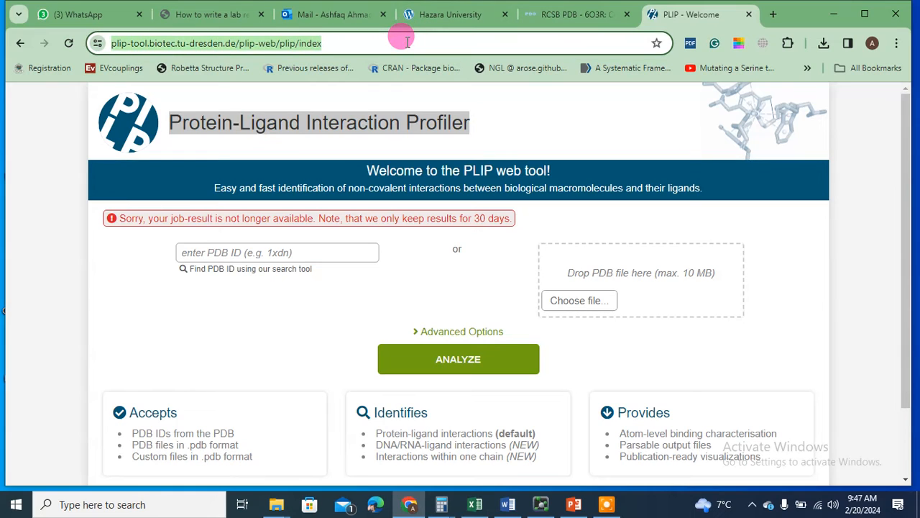
pyautogui.write('plip')
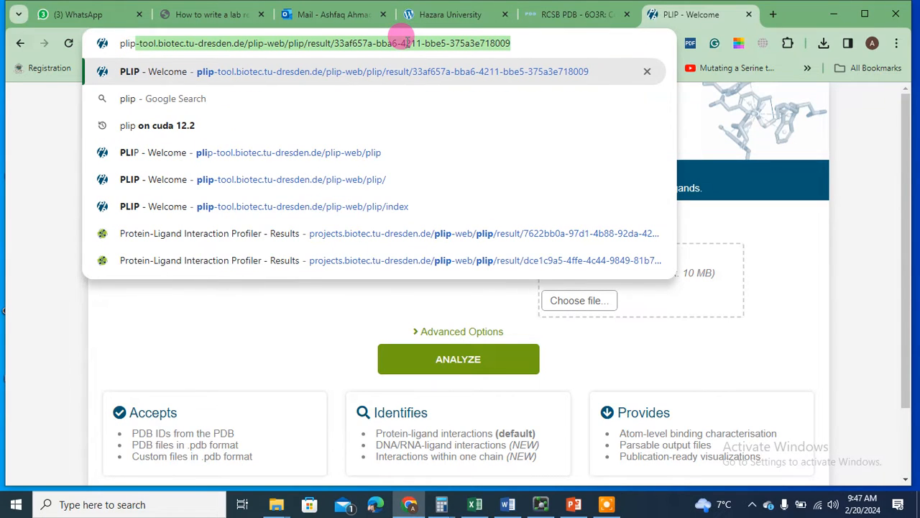
pyautogui.press('BackSpace')
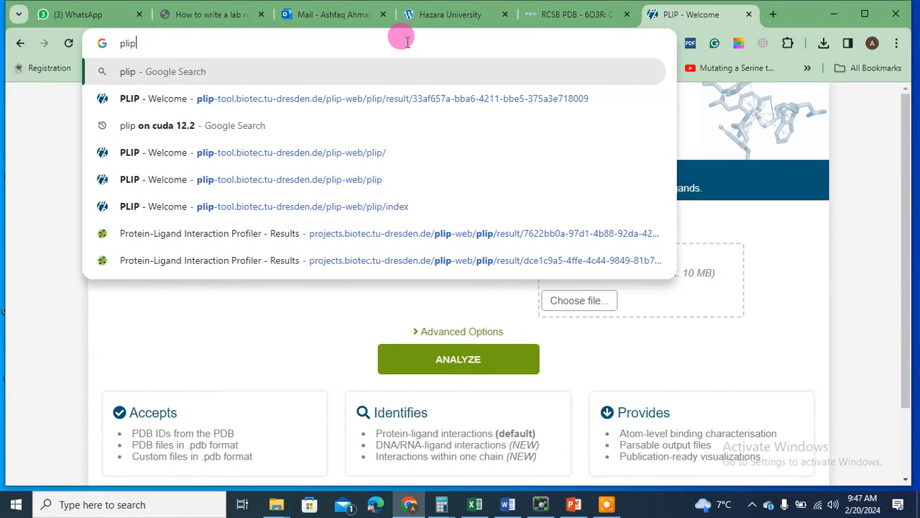
pyautogui.press('Return')
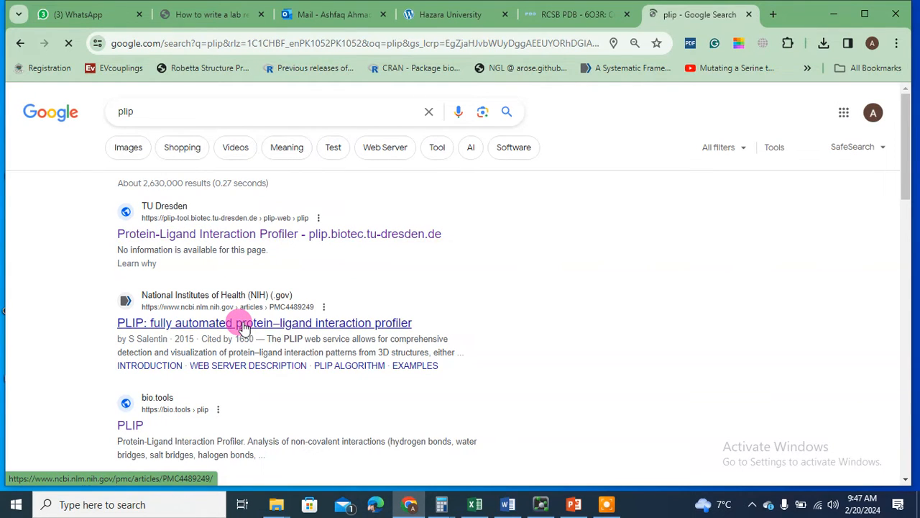
# - Open the NIH article "PLIP: fully automated protein–ligand interaction profiler" separately, look through it, and return to the PLIP search
pyautogui.rightClick(245, 328)
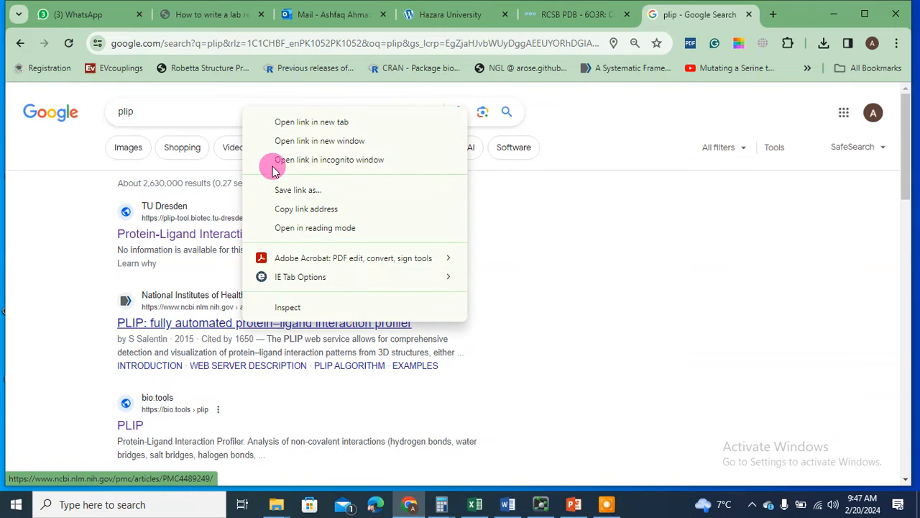
pyautogui.click(286, 123)
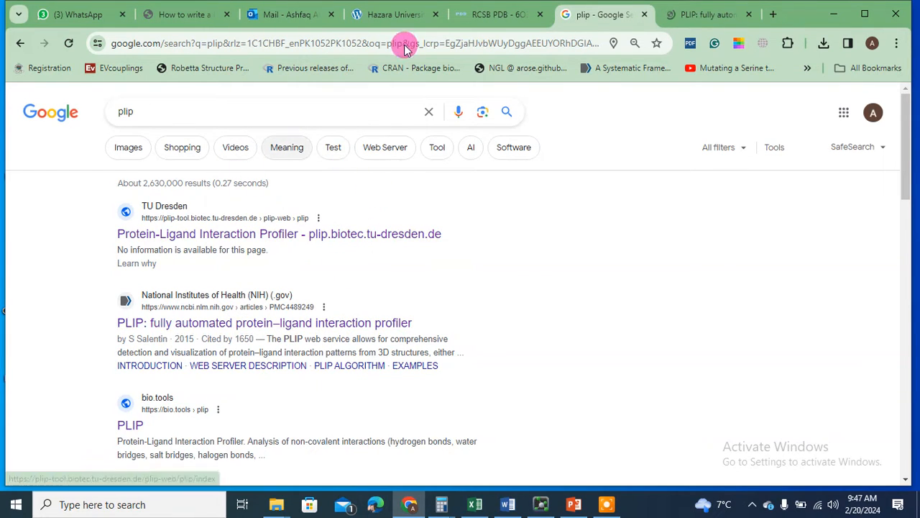
pyautogui.click(694, 14)
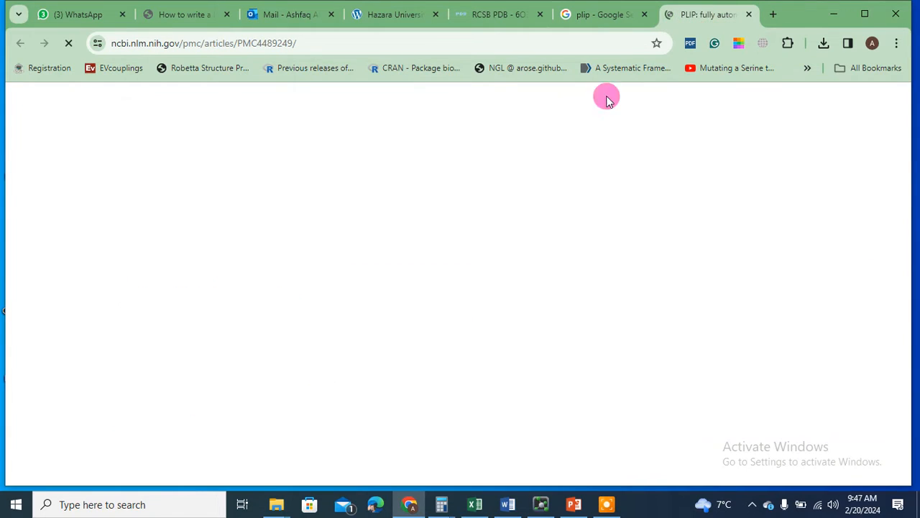
pyautogui.scroll(-5, 63, 342)
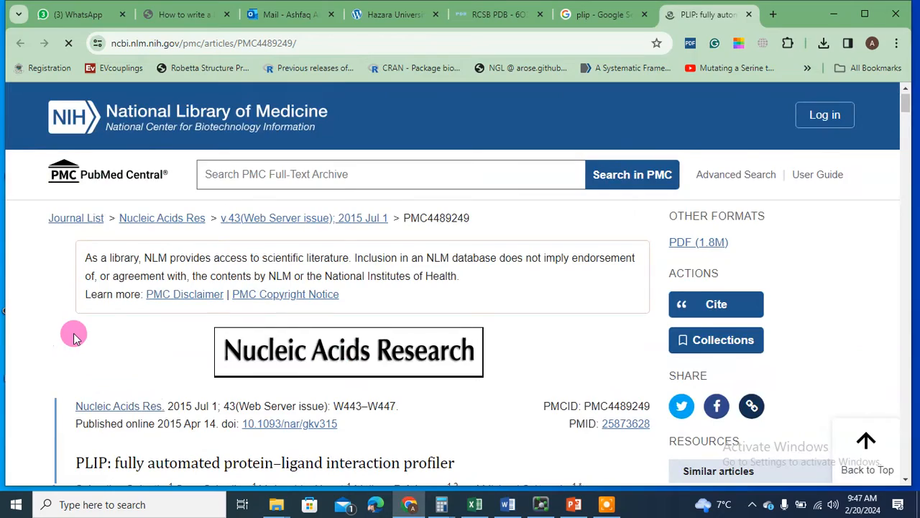
pyautogui.scroll(-2, 75, 335)
pyautogui.scroll(-6, 74, 334)
pyautogui.scroll(7, 74, 334)
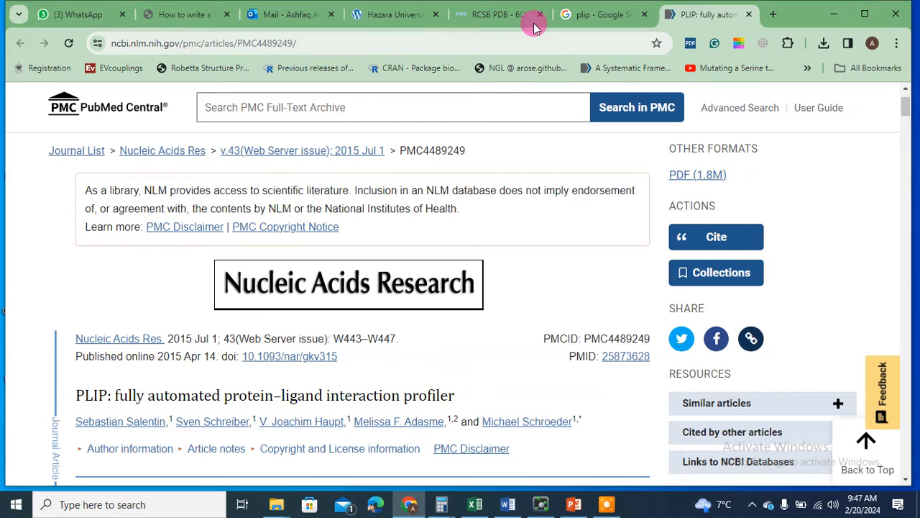
pyautogui.click(586, 14)
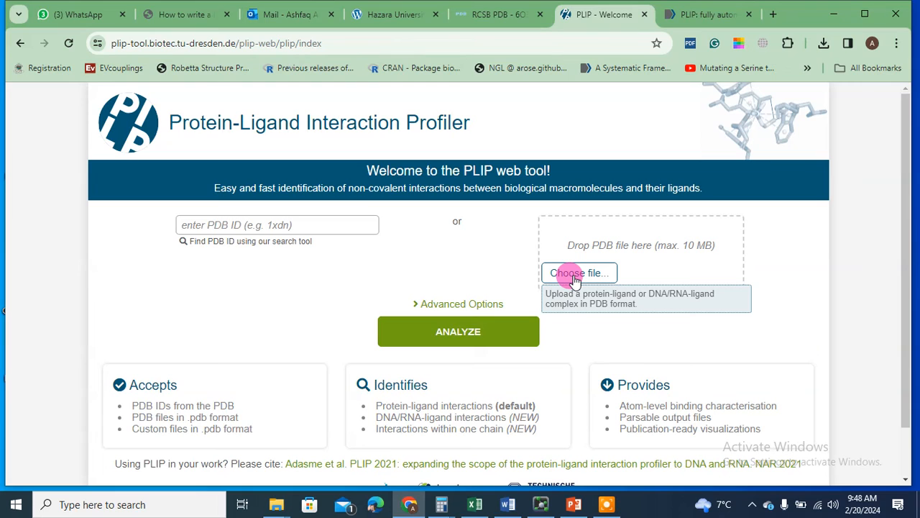
pyautogui.click(575, 278)
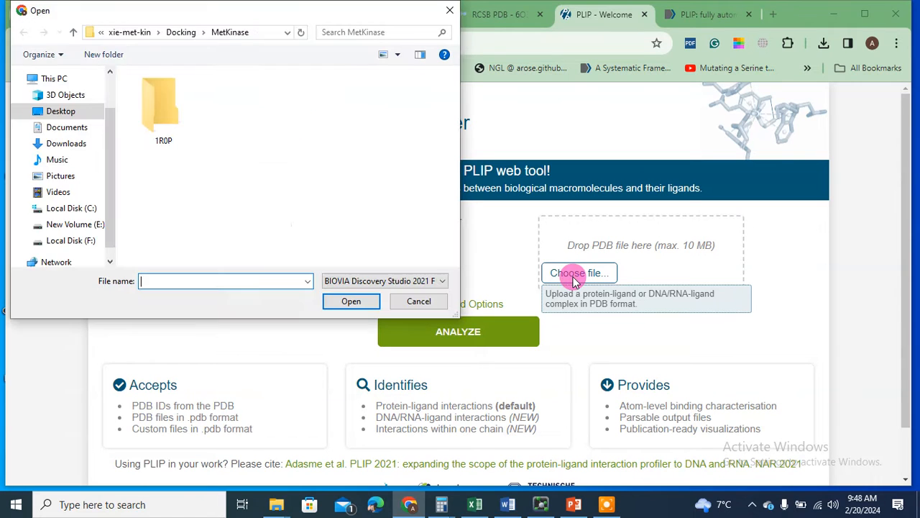
pyautogui.click(69, 143)
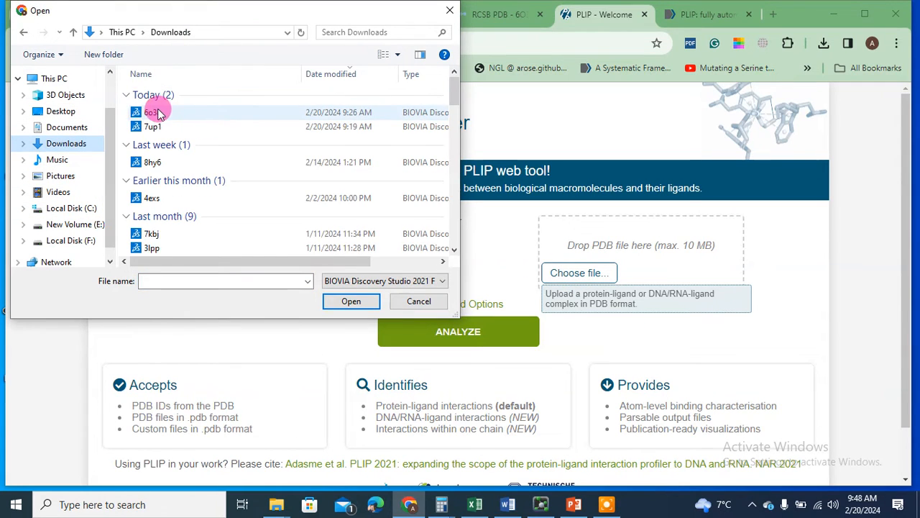
pyautogui.click(447, 10)
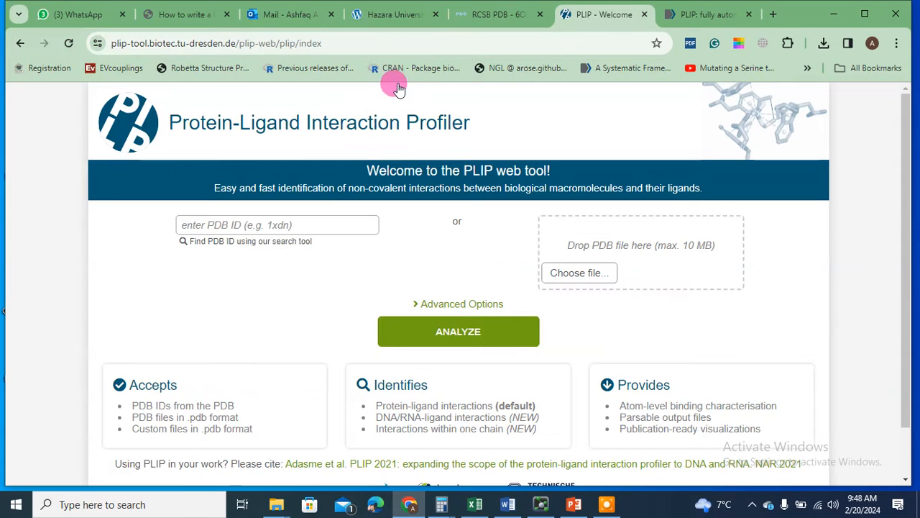
# - Analyze the structure with PDB ID 6O3R in PLIP and view the zinc ion binding site results
pyautogui.click(257, 222)
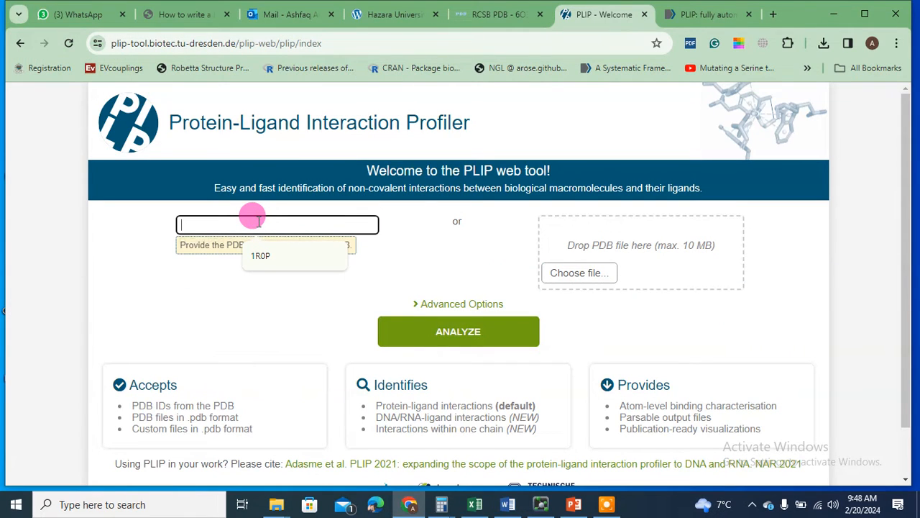
pyautogui.write('6O')
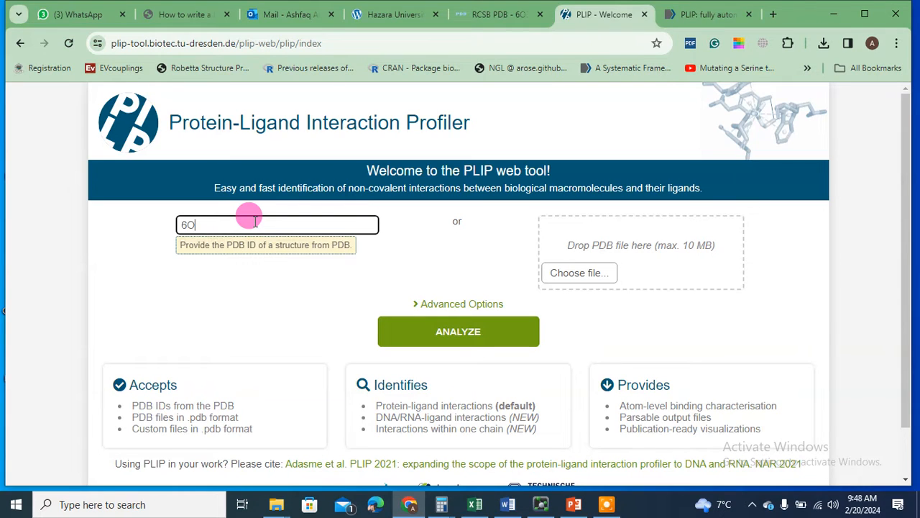
pyautogui.write('3R')
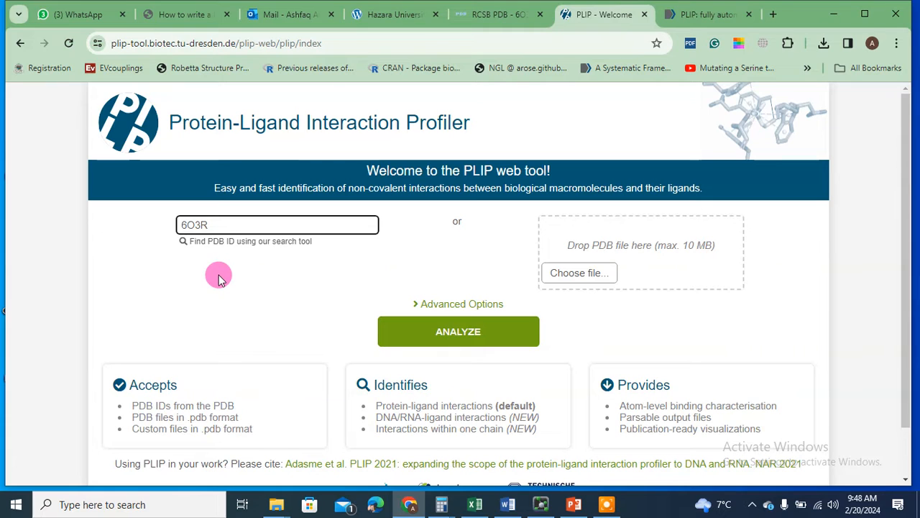
pyautogui.click(420, 339)
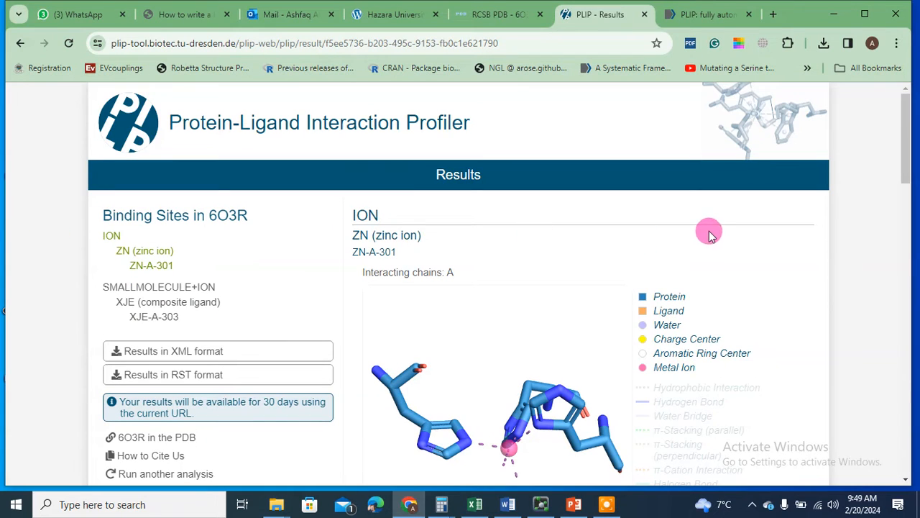
pyautogui.scroll(-2, 649, 266)
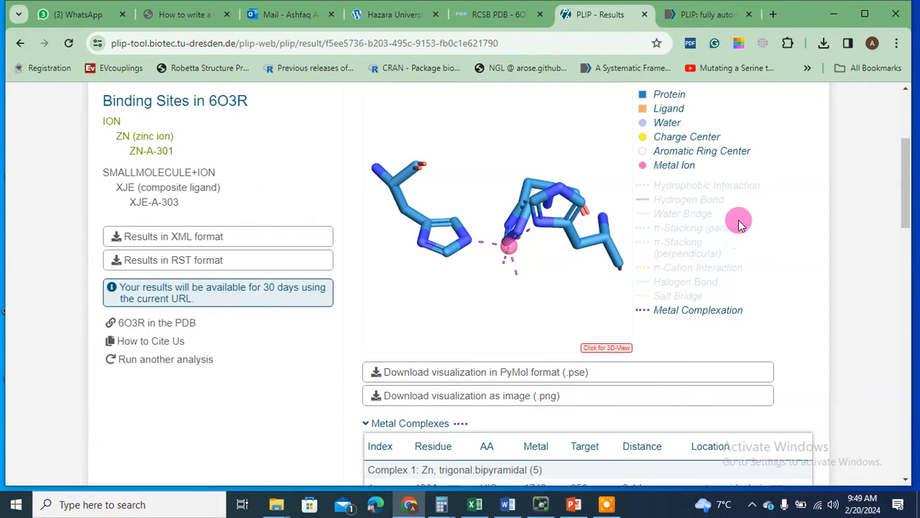
pyautogui.scroll(1, 656, 239)
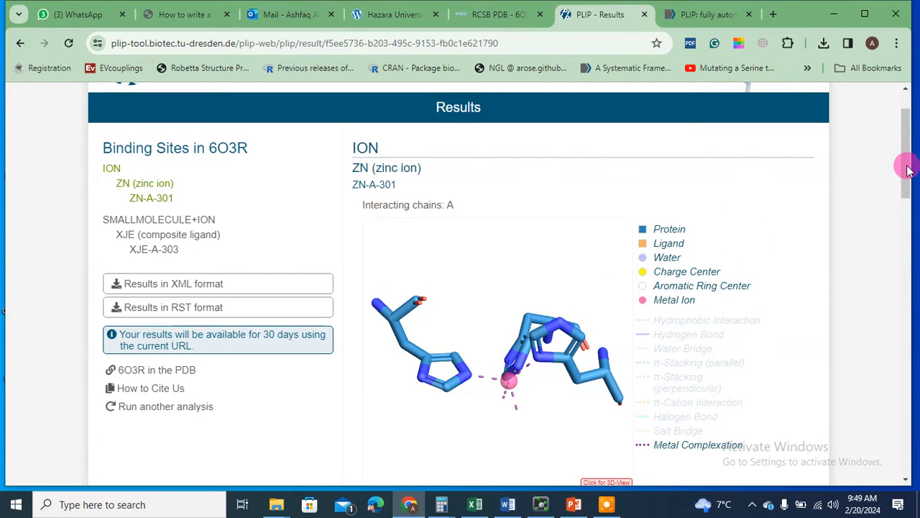
# - Examine the 6O3R interaction diagrams for the zinc ion ZN-A-301 and the composite ligand XJE-A-303, including their interaction legends
pyautogui.moveTo(907, 171)
pyautogui.mouseDown()
pyautogui.moveTo(913, 267)
pyautogui.moveTo(915, 170)
pyautogui.mouseUp()
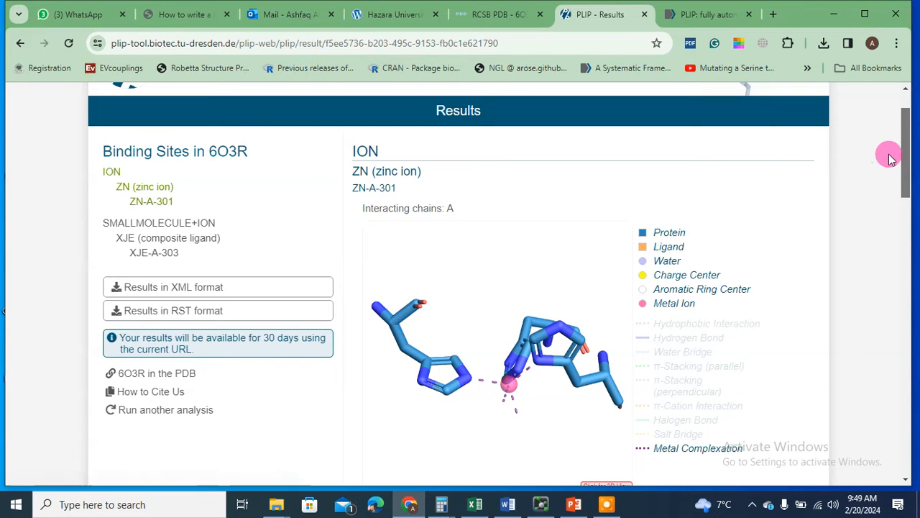
pyautogui.moveTo(906, 164); pyautogui.dragTo(907, 314)
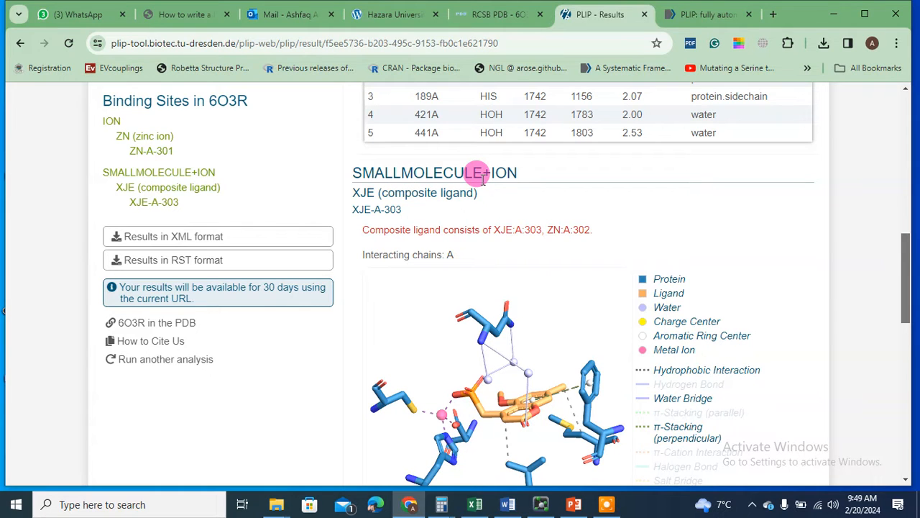
pyautogui.moveTo(904, 302); pyautogui.dragTo(906, 192)
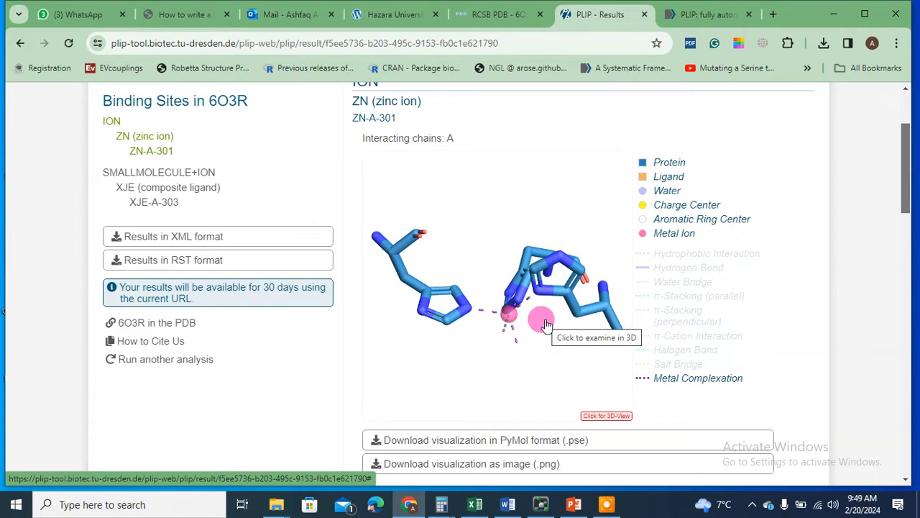
pyautogui.scroll(2, 537, 323)
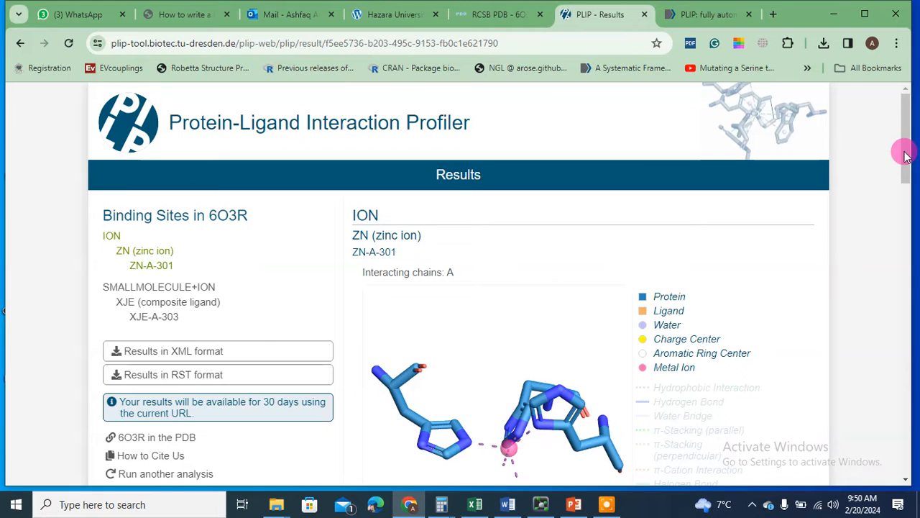
pyautogui.moveTo(905, 157); pyautogui.dragTo(905, 318)
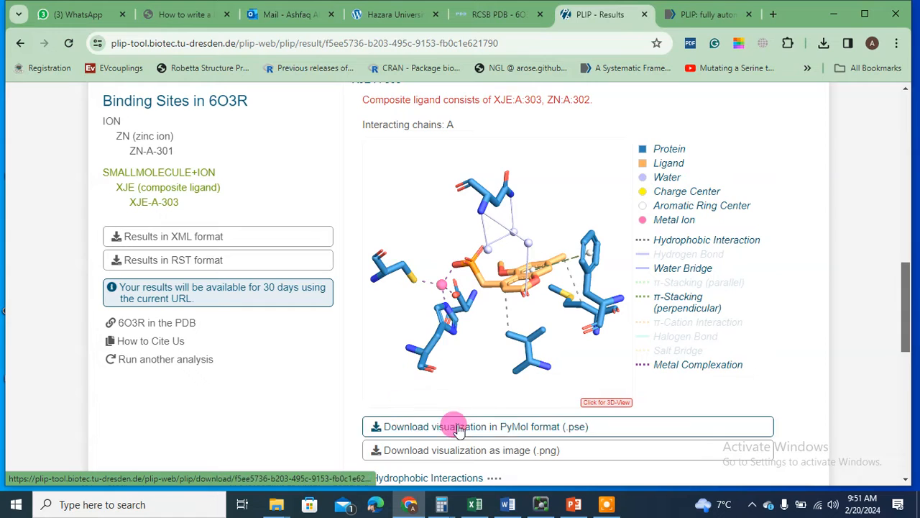
pyautogui.scroll(-2, 507, 401)
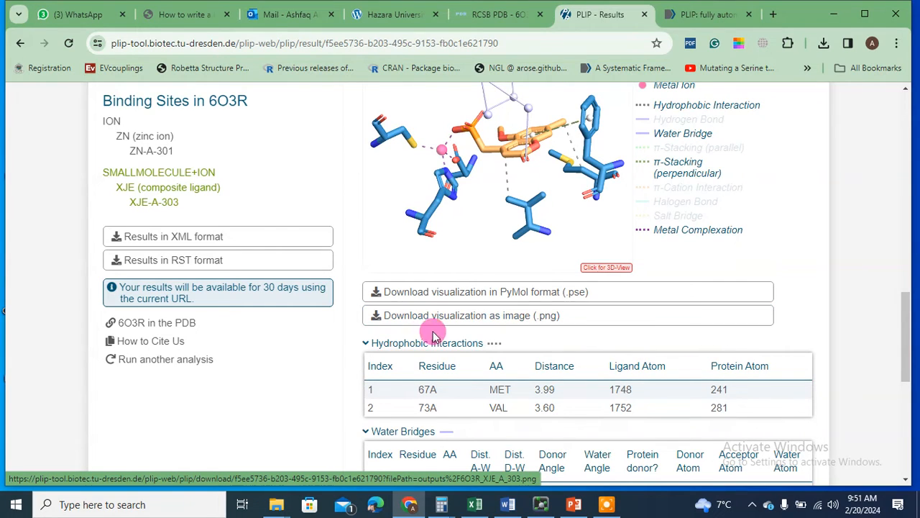
pyautogui.scroll(3, 536, 268)
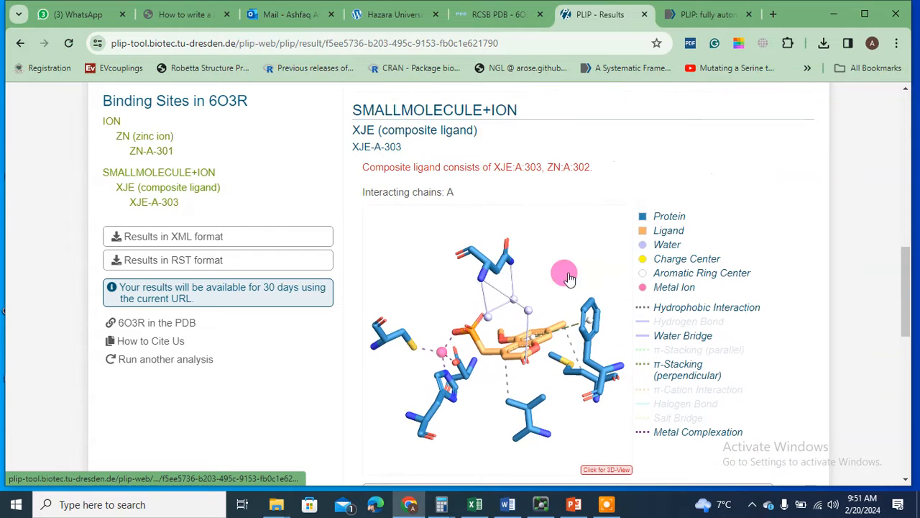
pyautogui.scroll(-1, 455, 365)
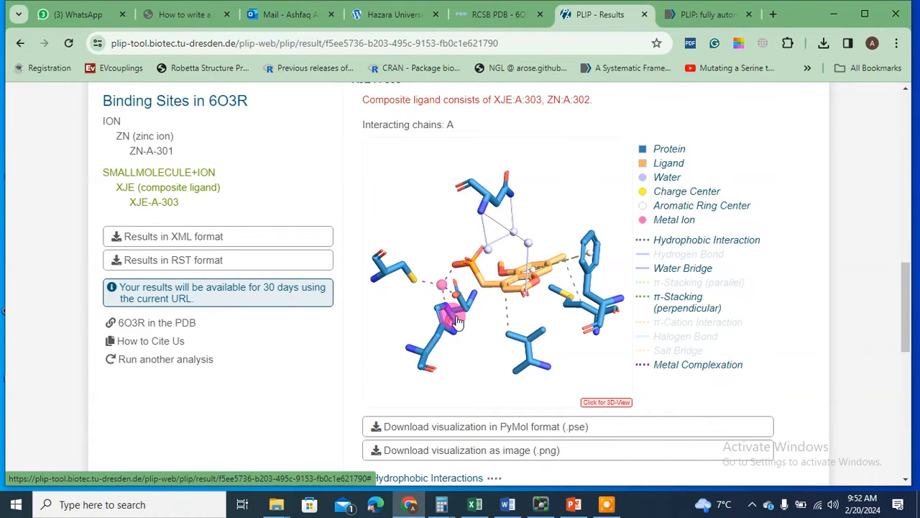
# - Examine the residues, amino acids and distances in the Hydrophobic Interactions table for XJE-A-303 against its diagram
pyautogui.scroll(-3, 376, 333)
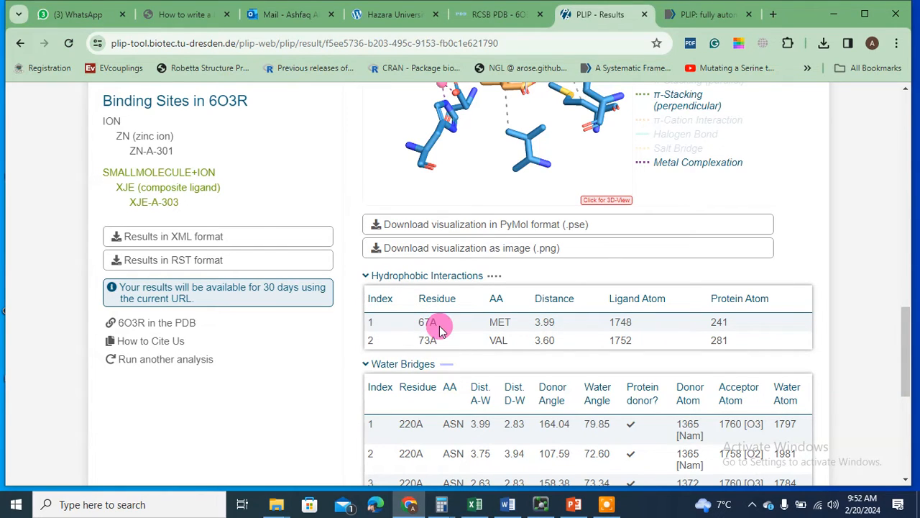
pyautogui.scroll(3, 382, 304)
pyautogui.scroll(-4, 441, 337)
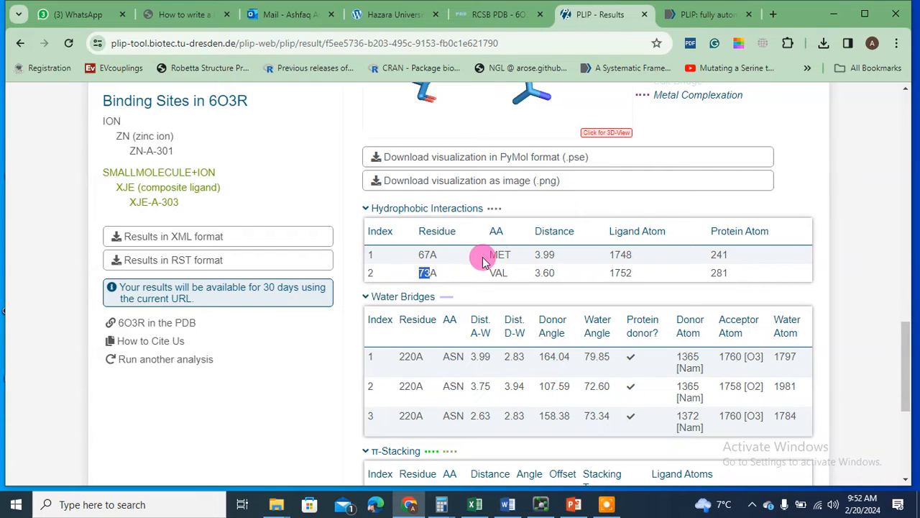
pyautogui.moveTo(488, 255); pyautogui.dragTo(497, 273)
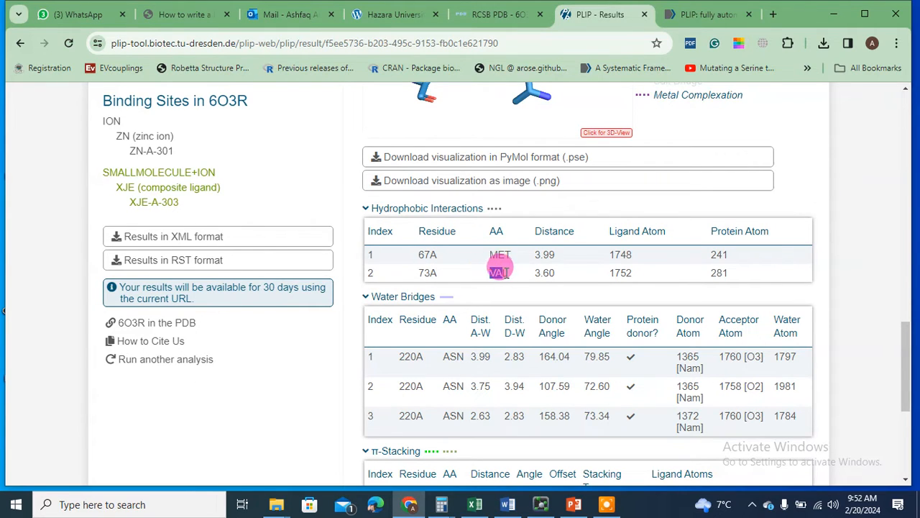
pyautogui.doubleClick(539, 254)
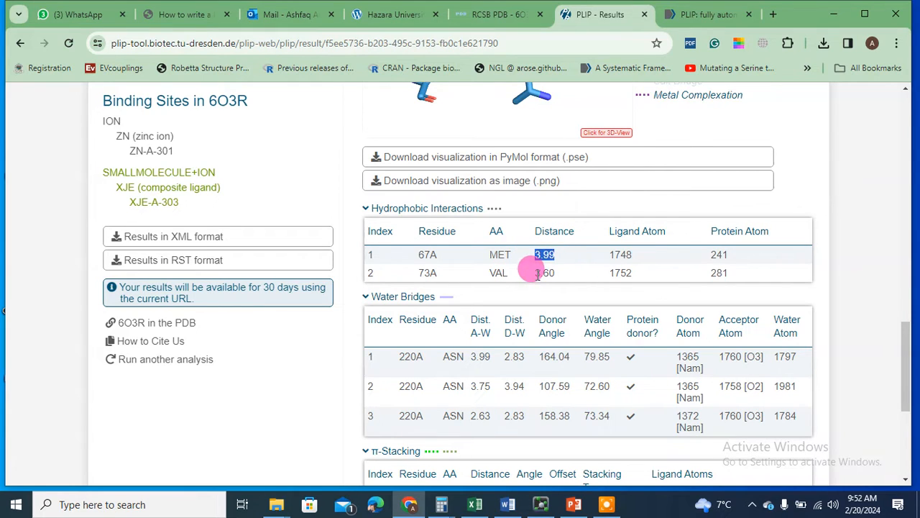
pyautogui.moveTo(536, 272); pyautogui.dragTo(554, 278)
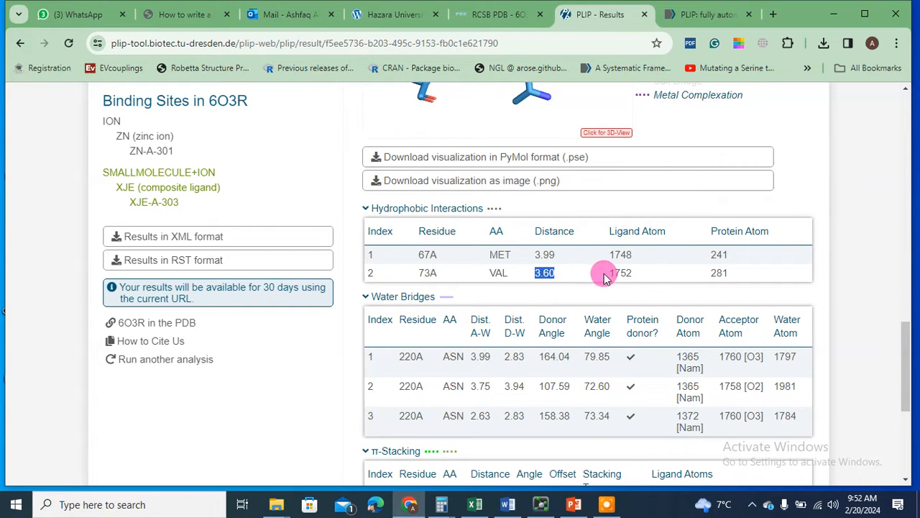
pyautogui.scroll(2, 600, 276)
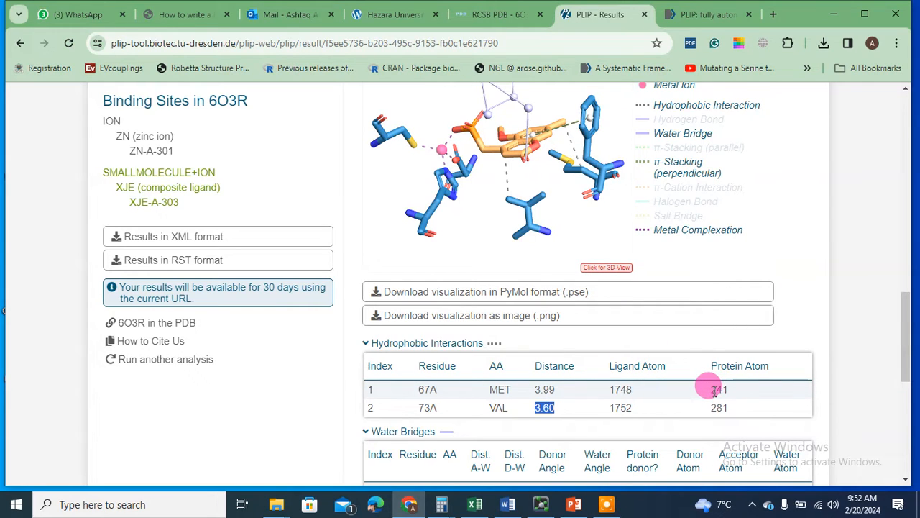
# - Review the Water Bridges, π-Stacking and Metal Complexes tables for XJE-A-303, collapsing and re-expanding the Metal Complexes table
pyautogui.scroll(-3, 719, 399)
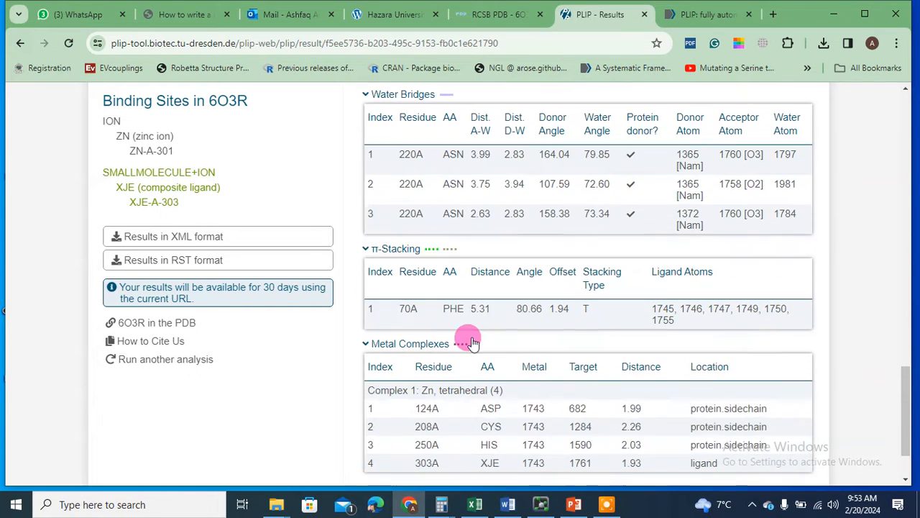
pyautogui.scroll(-2, 475, 338)
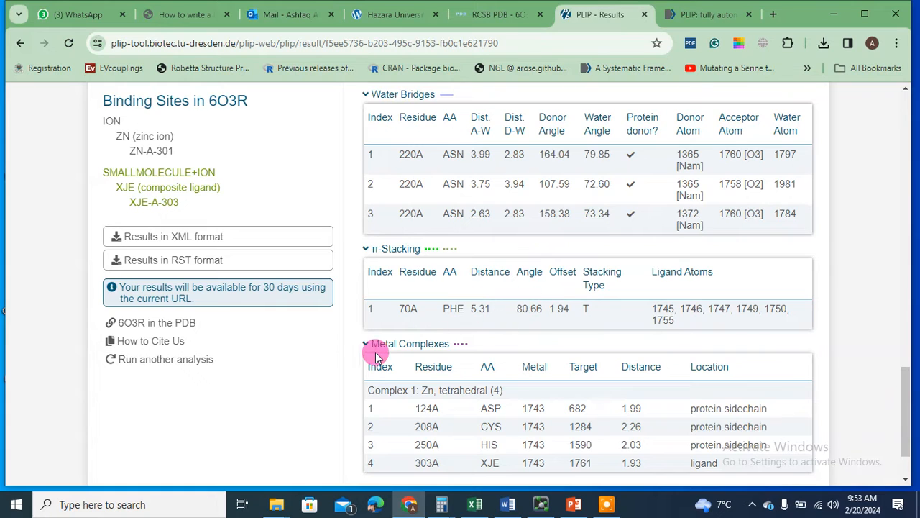
pyautogui.scroll(-1, 348, 366)
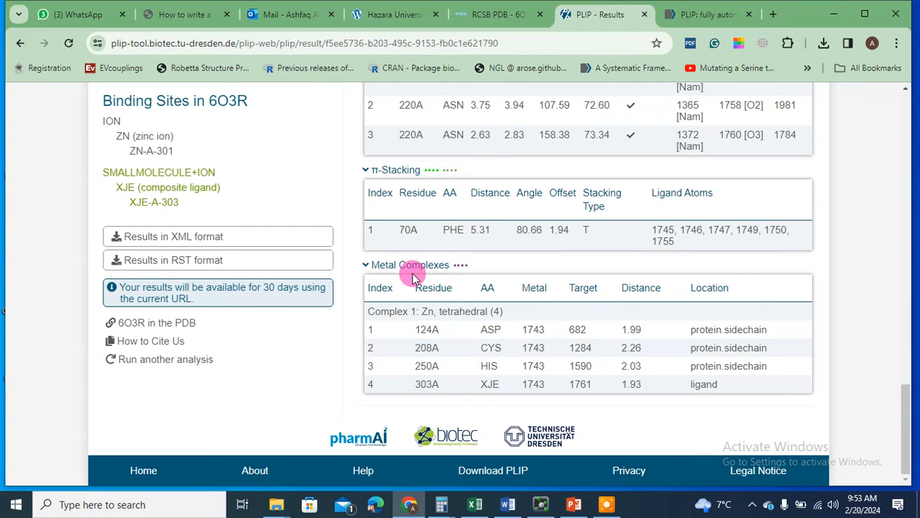
pyautogui.click(365, 266)
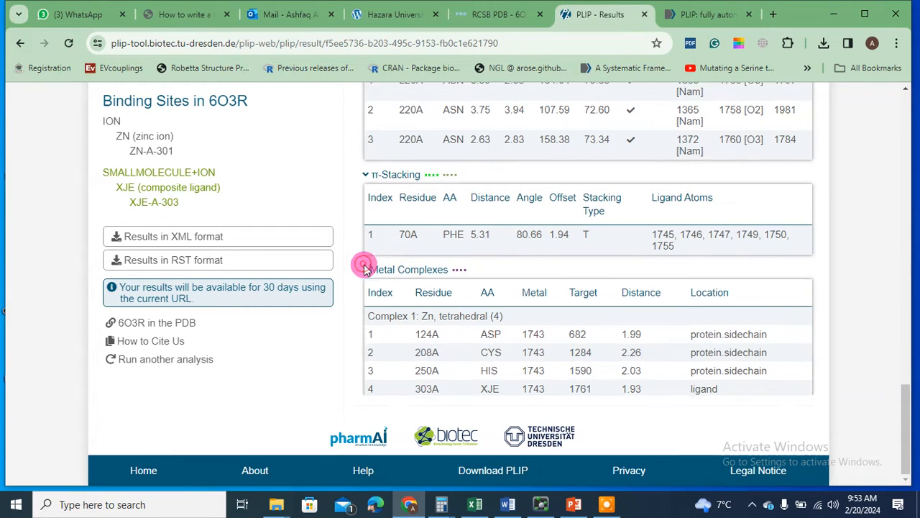
pyautogui.click(365, 390)
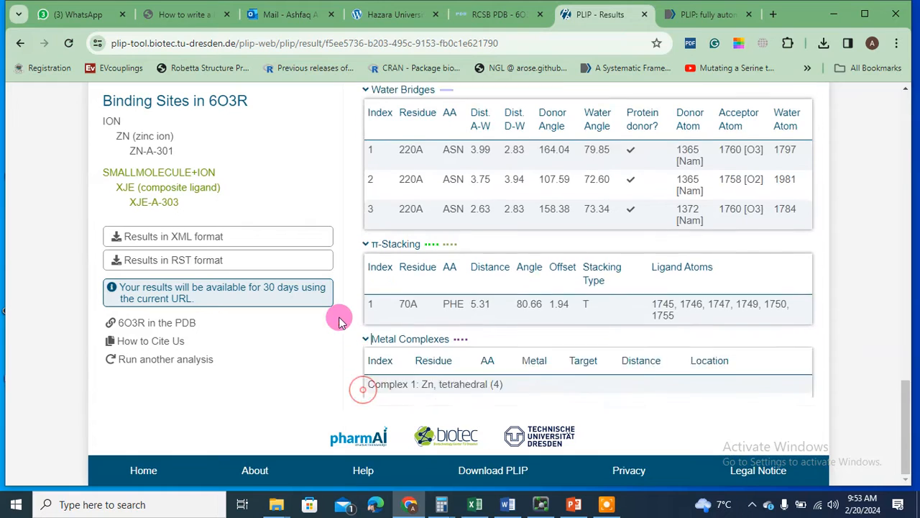
# - Download the XJE-A-303 interaction visualization in PyMol format (.pse)
pyautogui.scroll(1, 345, 302)
pyautogui.scroll(3, 345, 302)
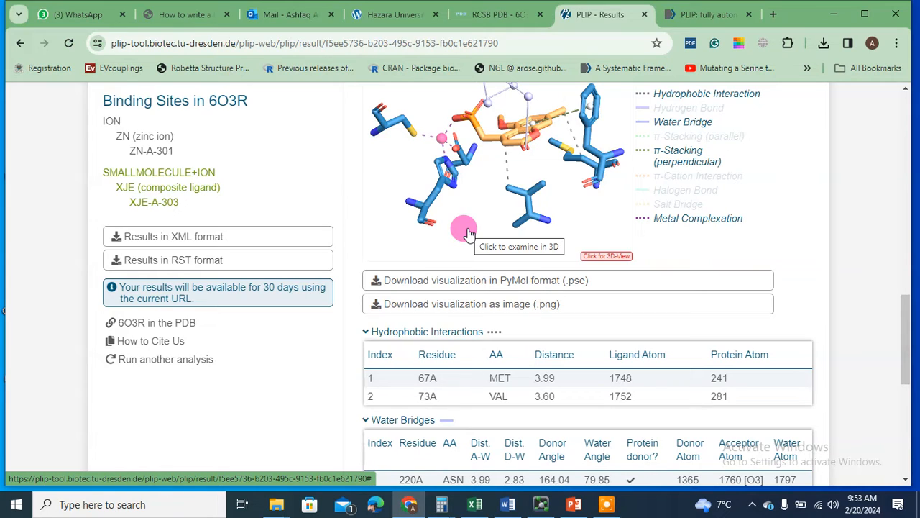
pyautogui.scroll(-5, 388, 302)
pyautogui.scroll(5, 350, 324)
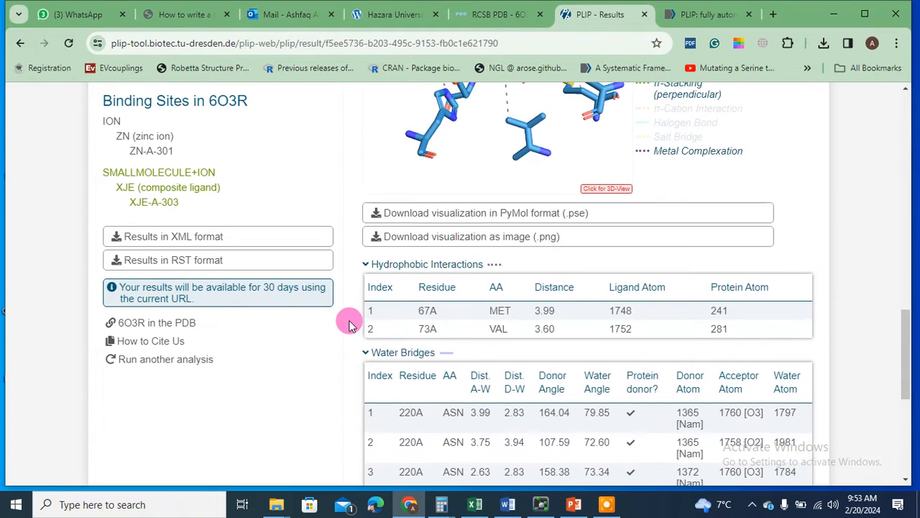
pyautogui.scroll(2, 350, 325)
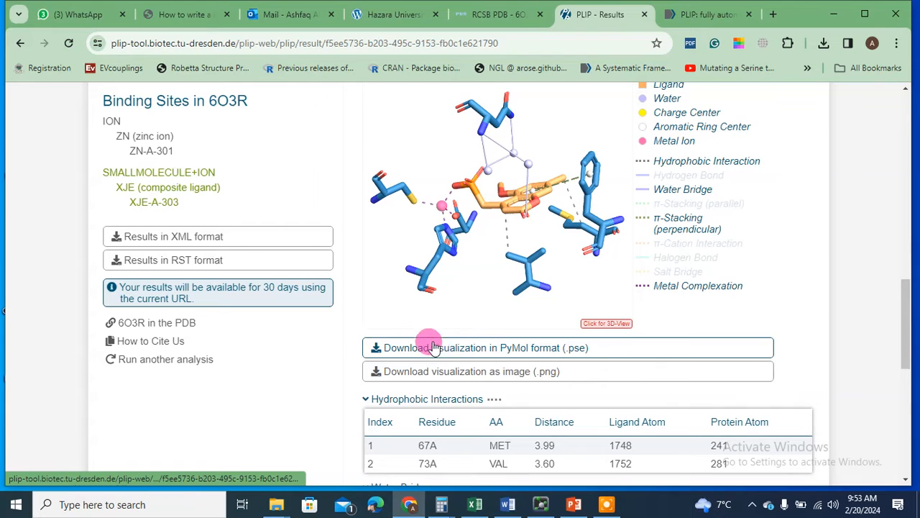
pyautogui.click(544, 351)
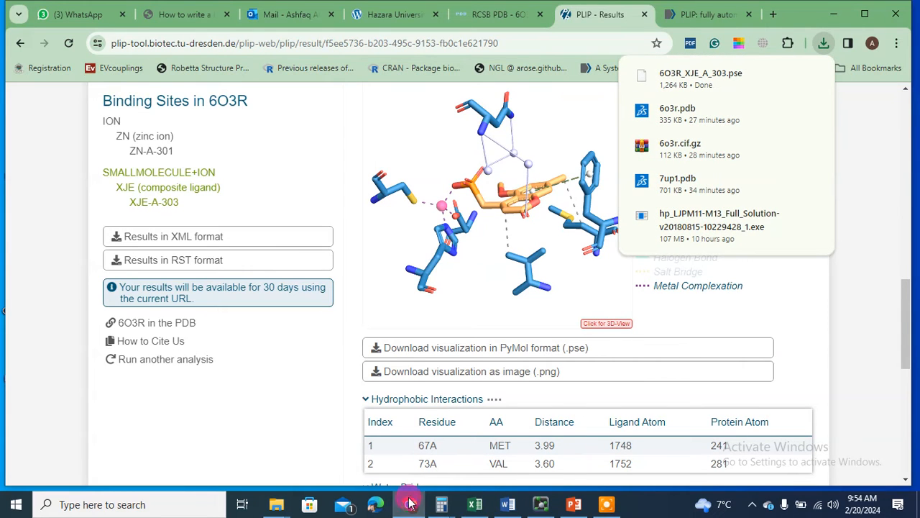
# - Switch to PyMOL and delete everything currently loaded there
pyautogui.click(541, 504)
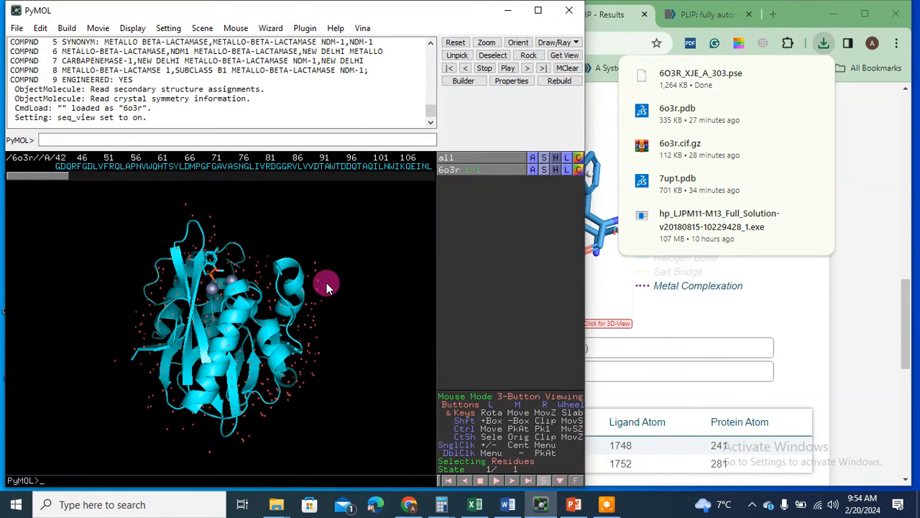
pyautogui.click(529, 159)
pyautogui.click(526, 280)
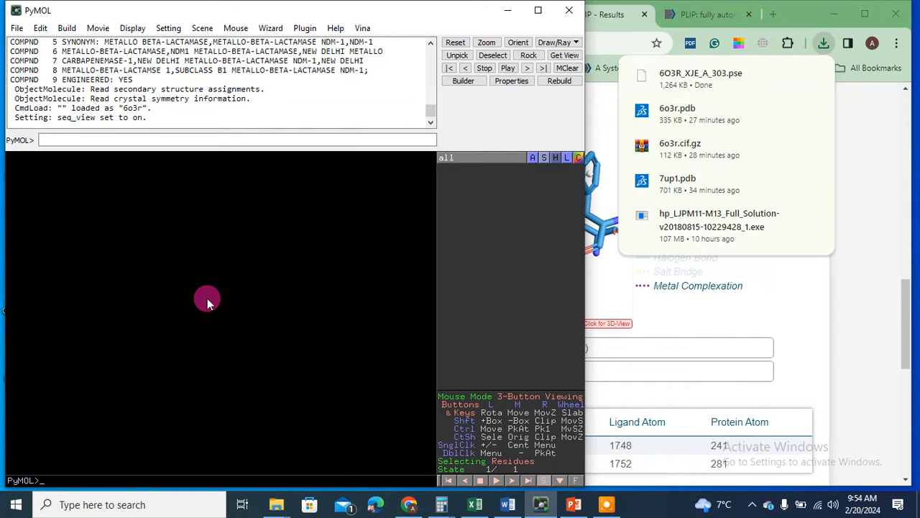
pyautogui.click(606, 506)
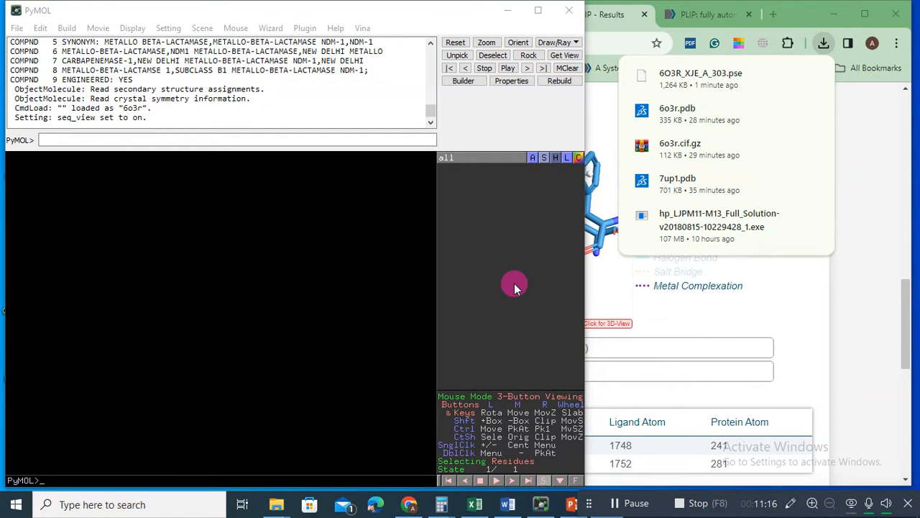
# - Load the 6o3r structure file from the Downloads folder into the empty session
pyautogui.click(20, 30)
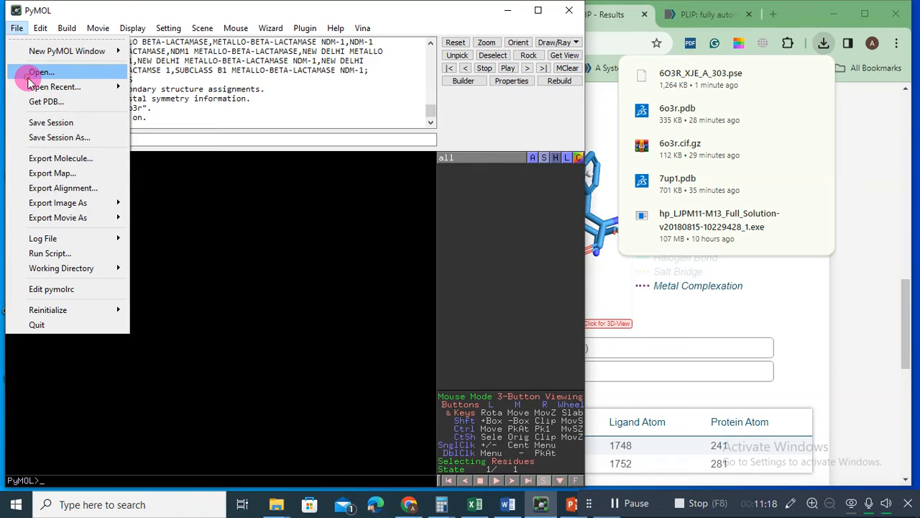
pyautogui.click(25, 72)
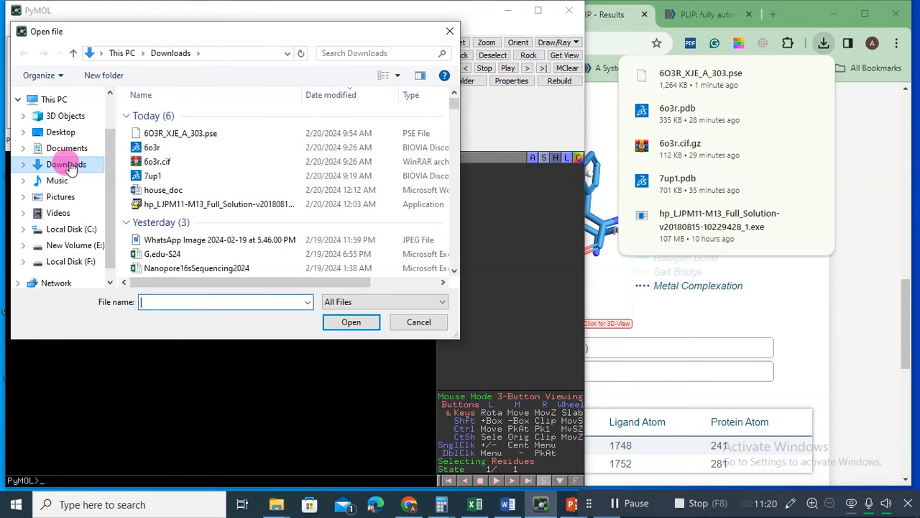
pyautogui.doubleClick(152, 148)
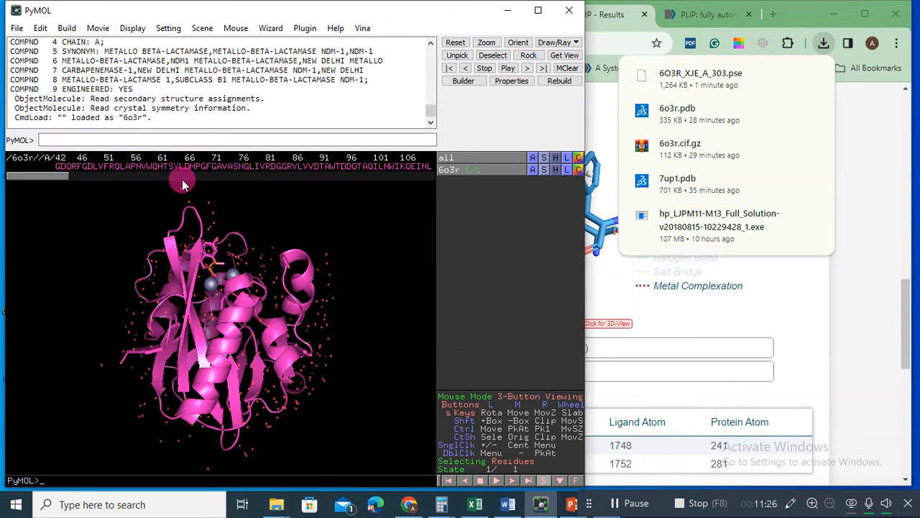
pyautogui.moveTo(235, 306); pyautogui.dragTo(196, 307)
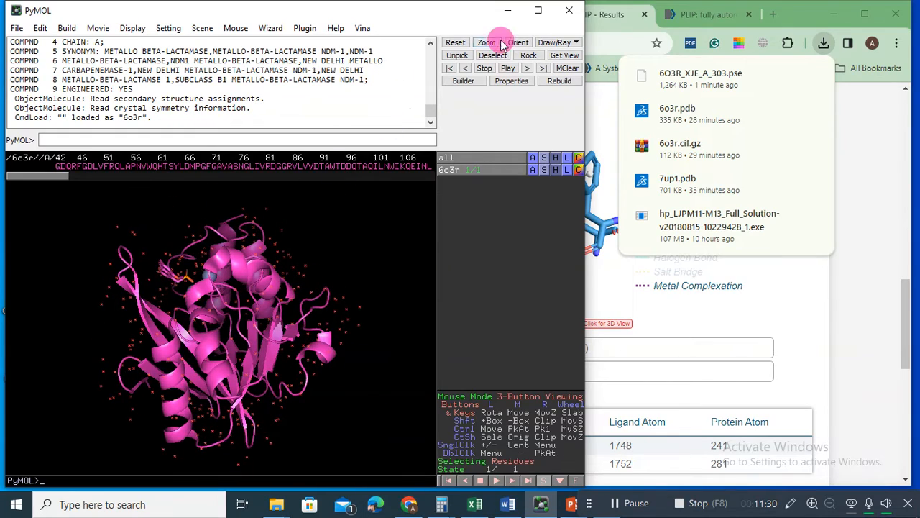
# - Maximize the PyMOL window, view the ligand and water end of the sequence, and remove the waters from all objects
pyautogui.click(538, 10)
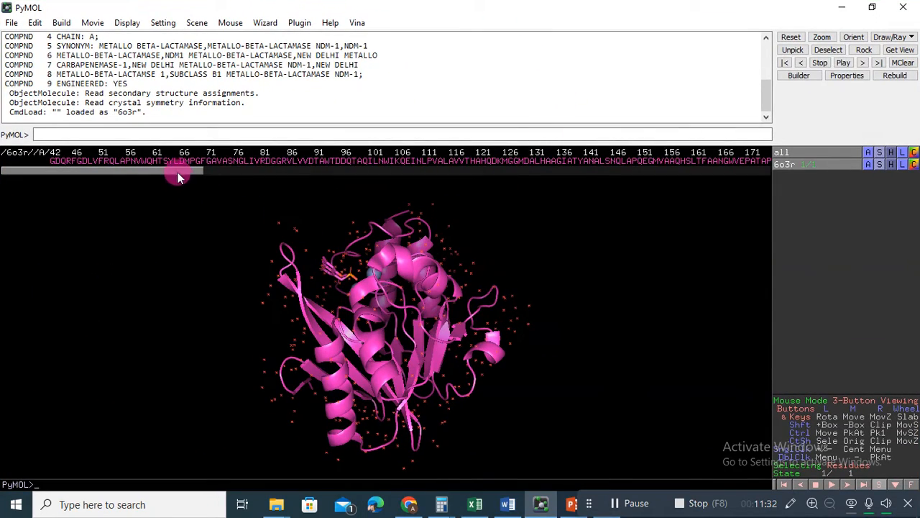
pyautogui.moveTo(177, 175); pyautogui.dragTo(416, 179)
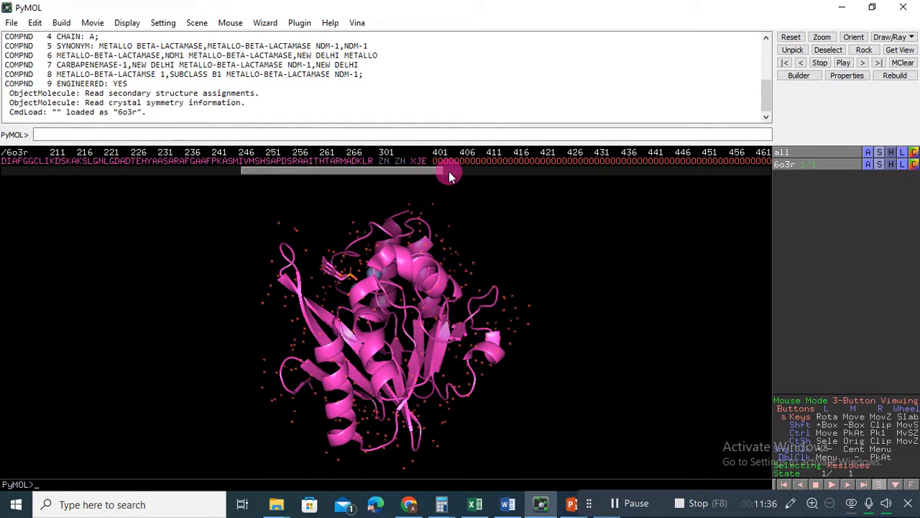
pyautogui.click(871, 153)
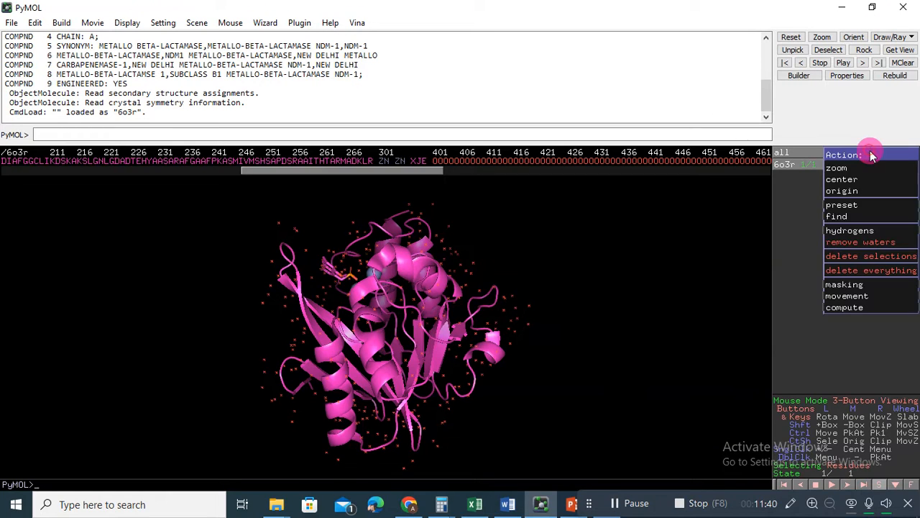
pyautogui.click(862, 243)
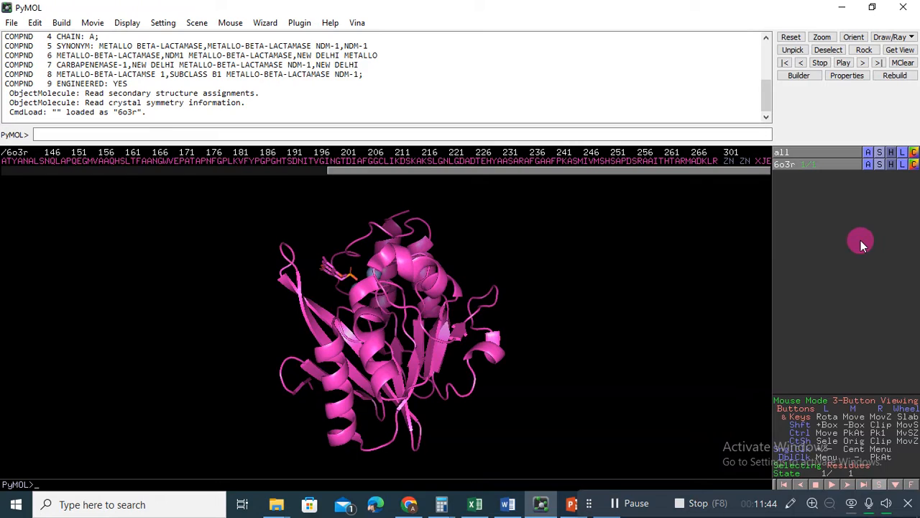
# - Select both ZN ions and the XJE ligand in the 6o3r sequence and remove their atoms
pyautogui.click(728, 161)
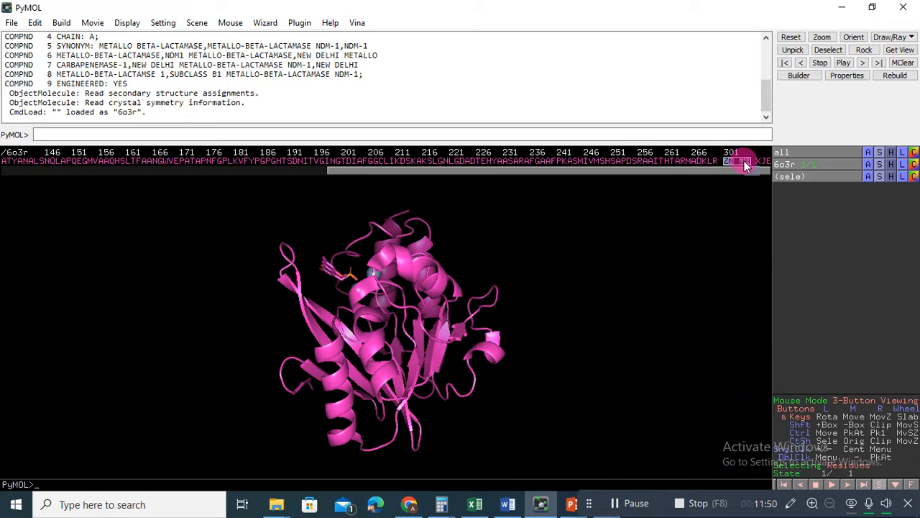
pyautogui.click(763, 163)
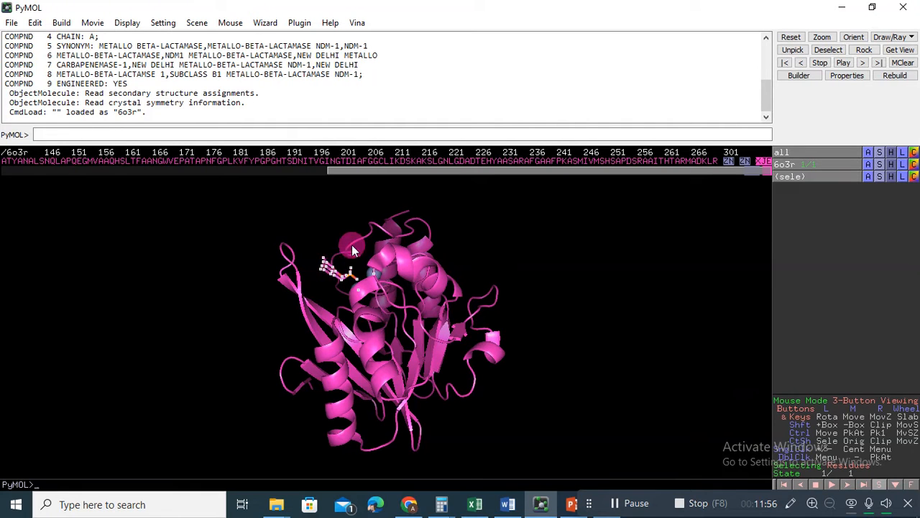
pyautogui.moveTo(349, 224); pyautogui.dragTo(366, 258, button='right')
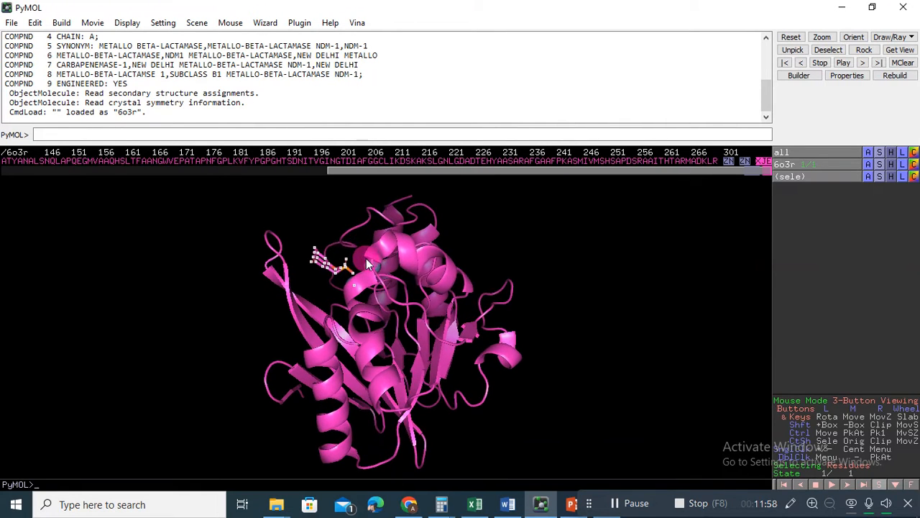
pyautogui.moveTo(337, 219); pyautogui.dragTo(349, 262)
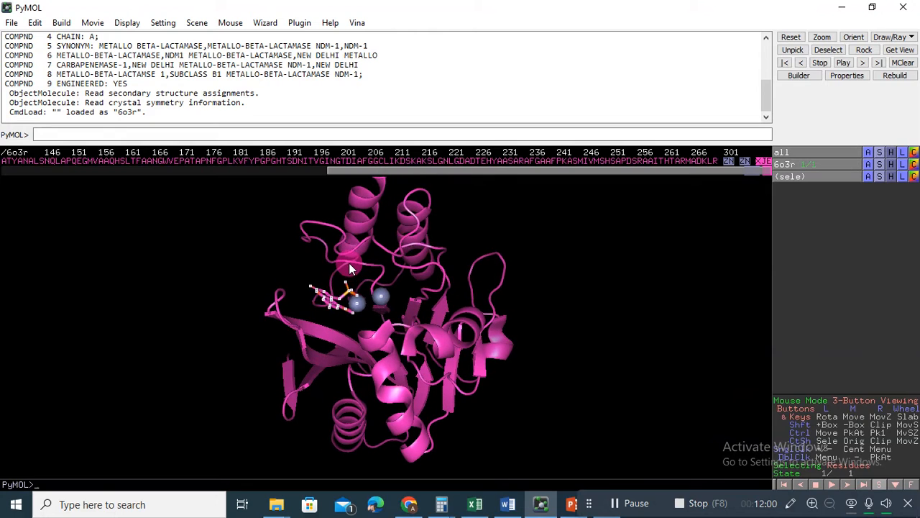
pyautogui.click(869, 178)
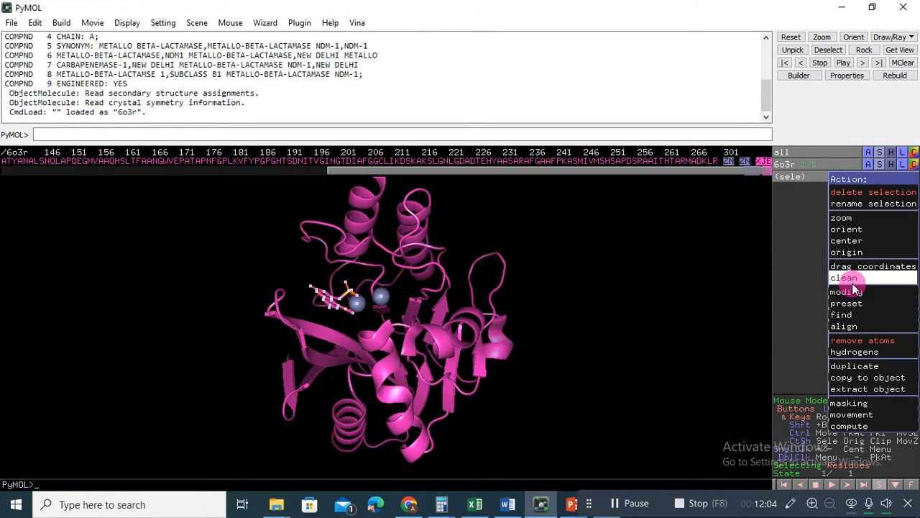
pyautogui.click(852, 341)
pyautogui.moveTo(364, 365); pyautogui.dragTo(360, 330)
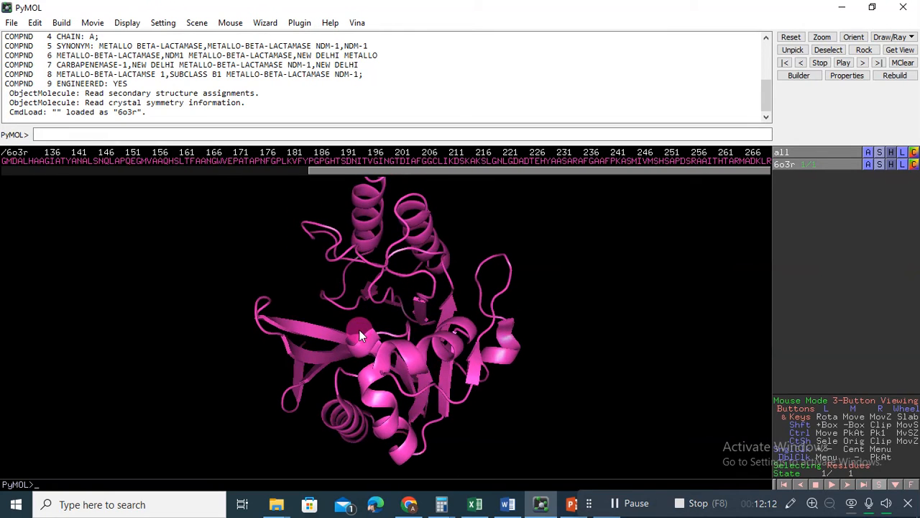
# - Export the cleaned molecule to the Downloads folder in PDB format under the file name 6O3R-1
pyautogui.click(12, 22)
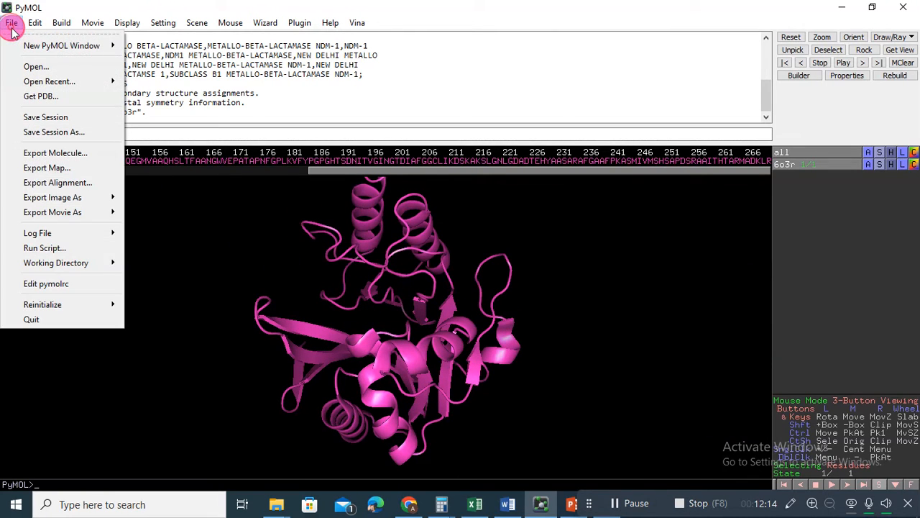
pyautogui.click(38, 154)
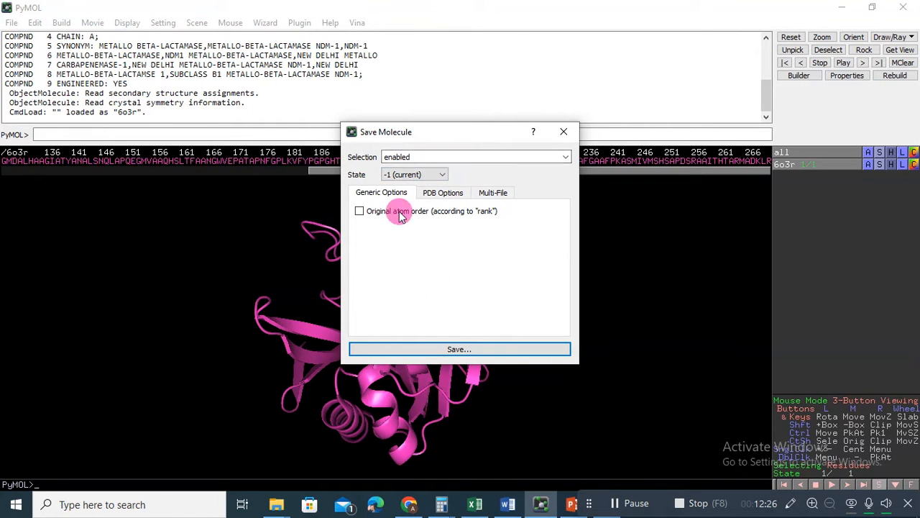
pyautogui.click(441, 350)
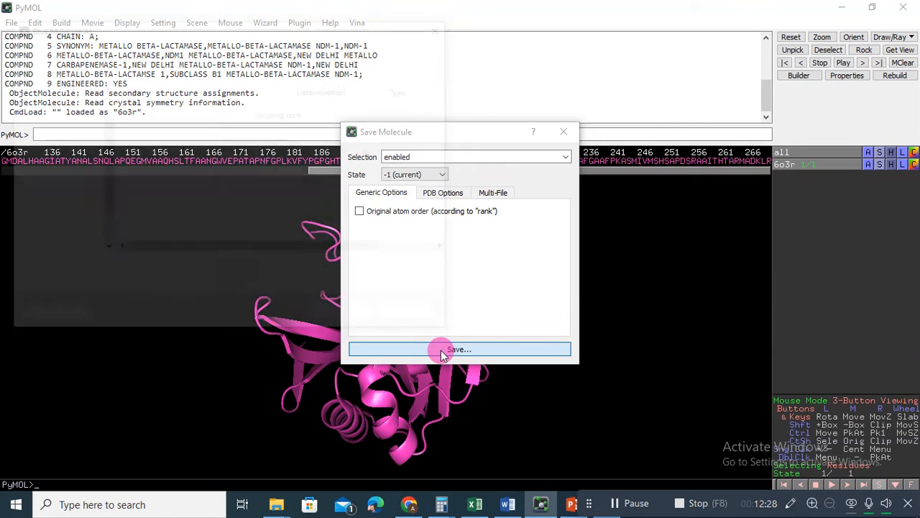
pyautogui.click(157, 287)
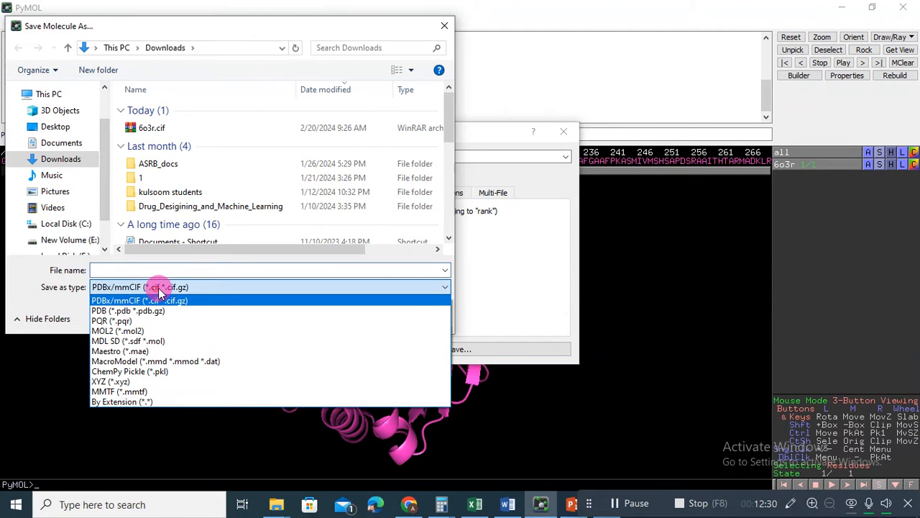
pyautogui.click(110, 311)
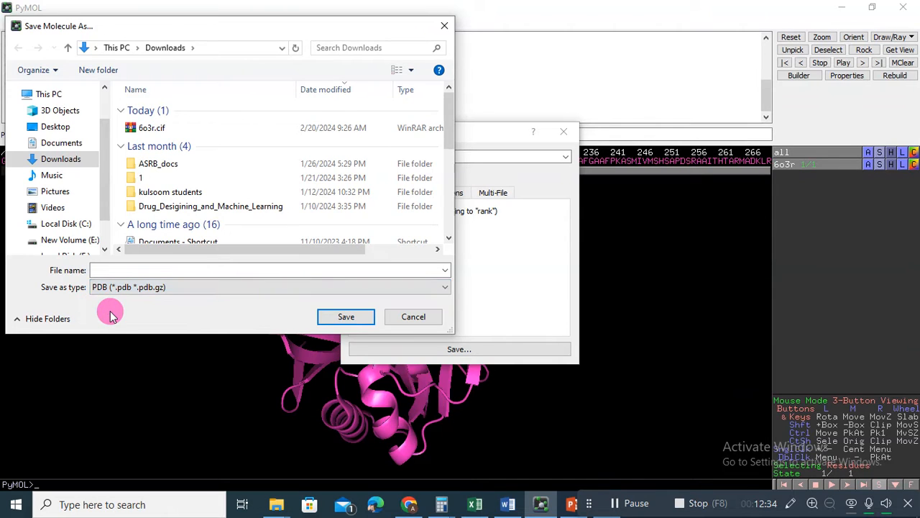
pyautogui.click(117, 267)
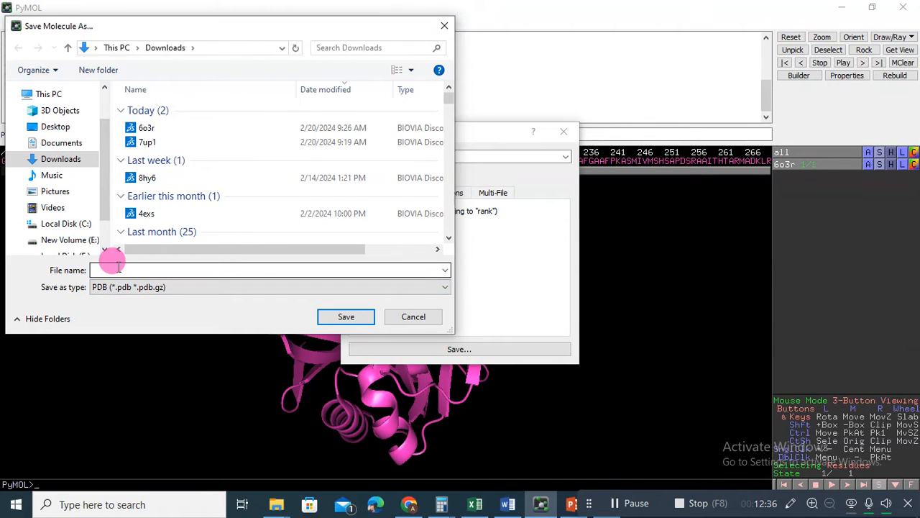
pyautogui.click(116, 266)
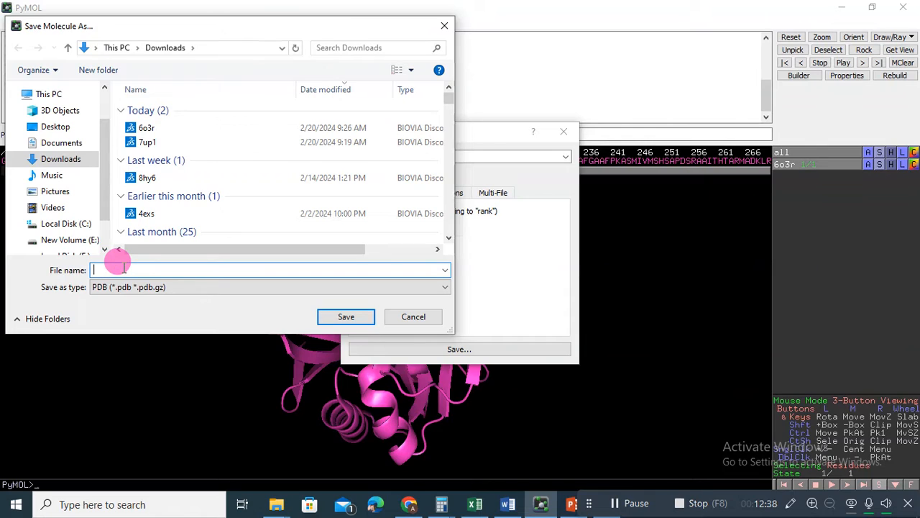
pyautogui.write('6O')
pyautogui.write('3')
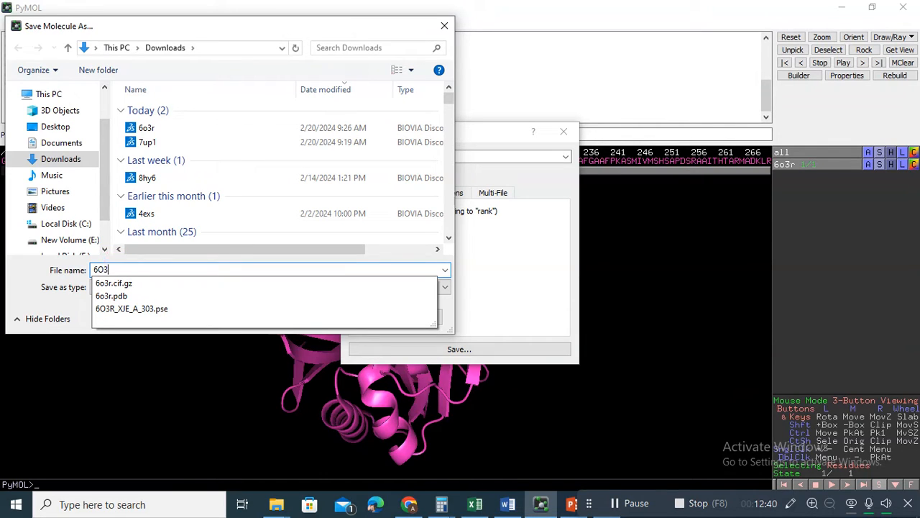
pyautogui.write('R-1')
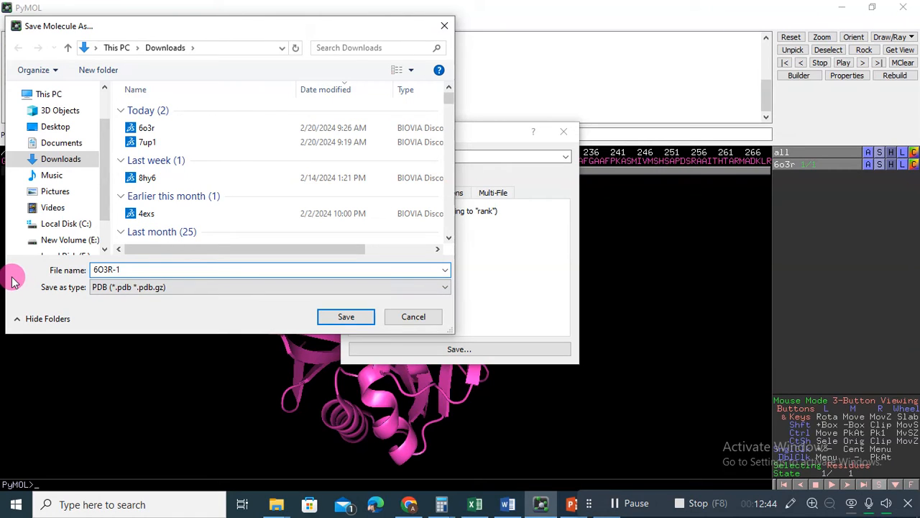
pyautogui.click(63, 287)
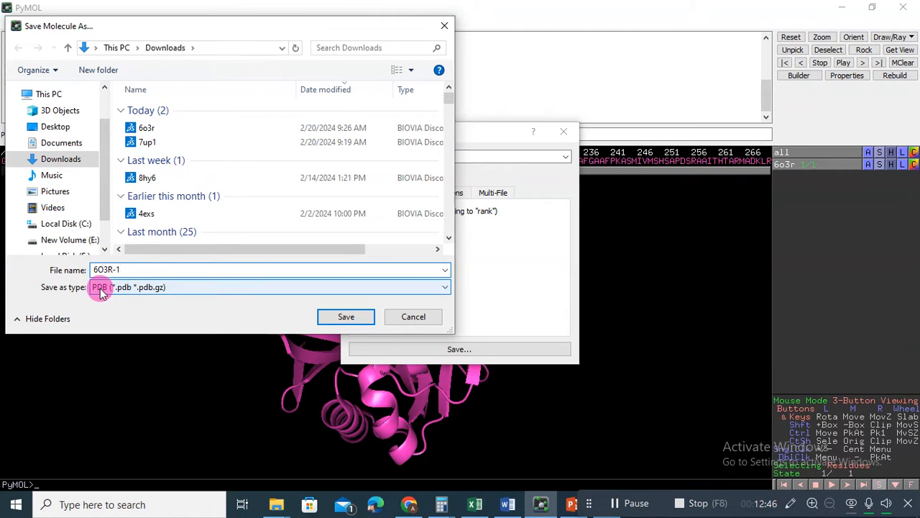
pyautogui.click(335, 316)
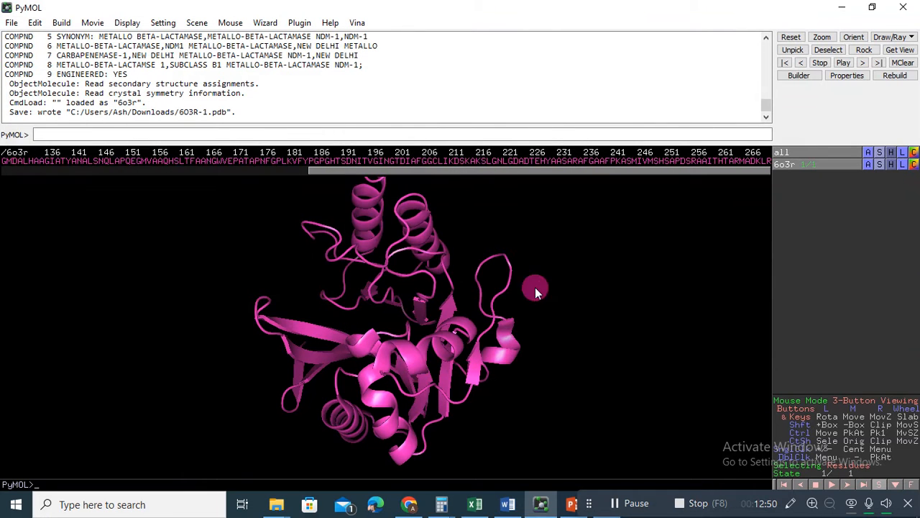
# - Delete everything loaded in the session
pyautogui.click(868, 155)
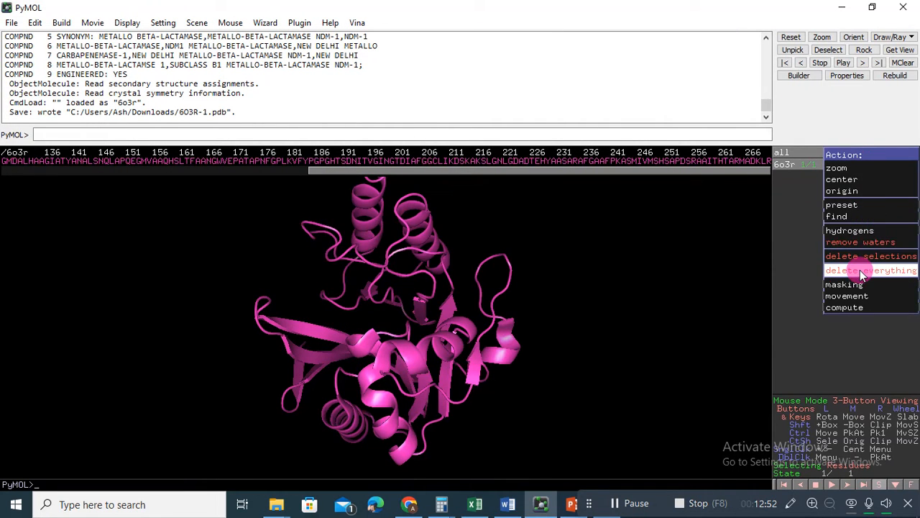
pyautogui.click(808, 264)
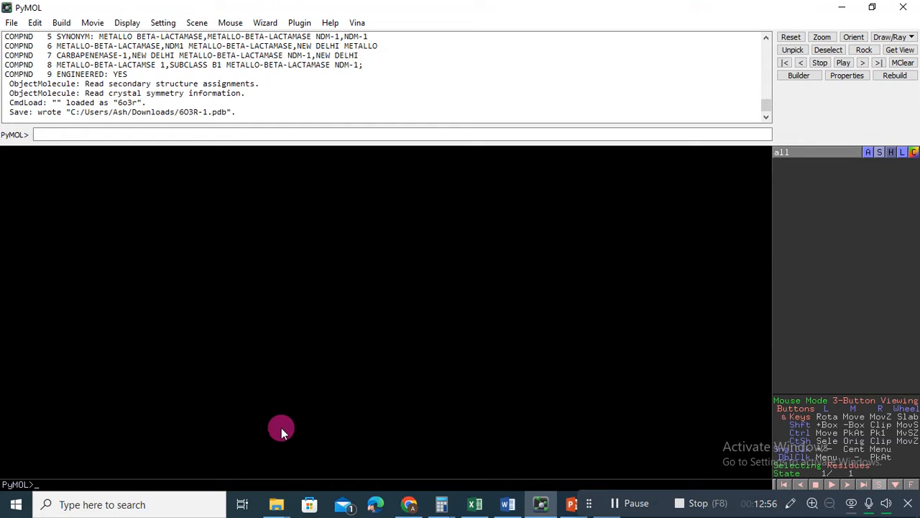
# - Review the 6o3r, 6O3R_XJE_A_303.pse and 6O3R-1 files in Downloads and the visualization downloads on the PLIP page in Chrome, and return to PyMOL
pyautogui.moveTo(278, 499)
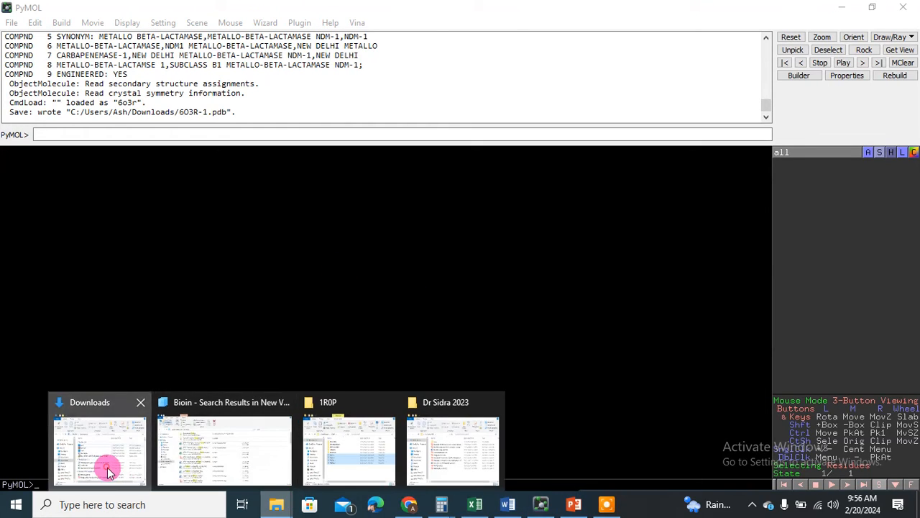
pyautogui.click(107, 467)
pyautogui.click(560, 200)
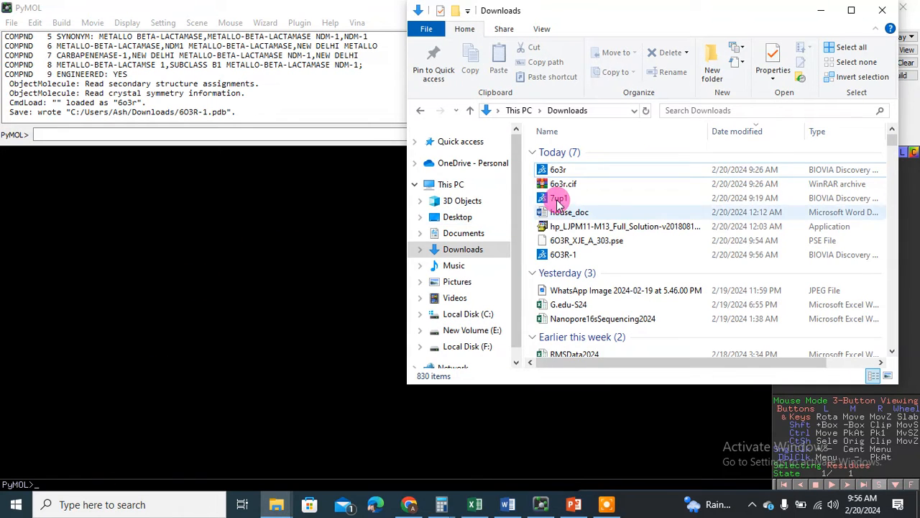
pyautogui.click(556, 171)
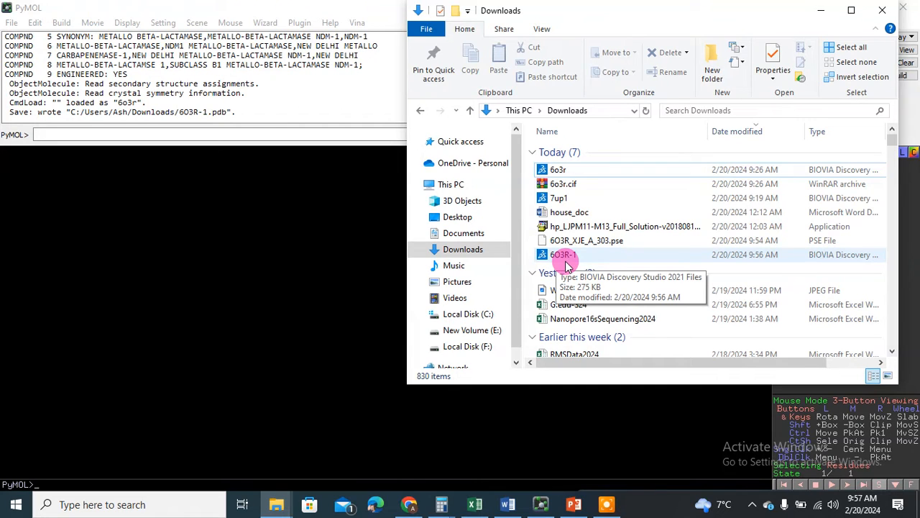
pyautogui.click(563, 171)
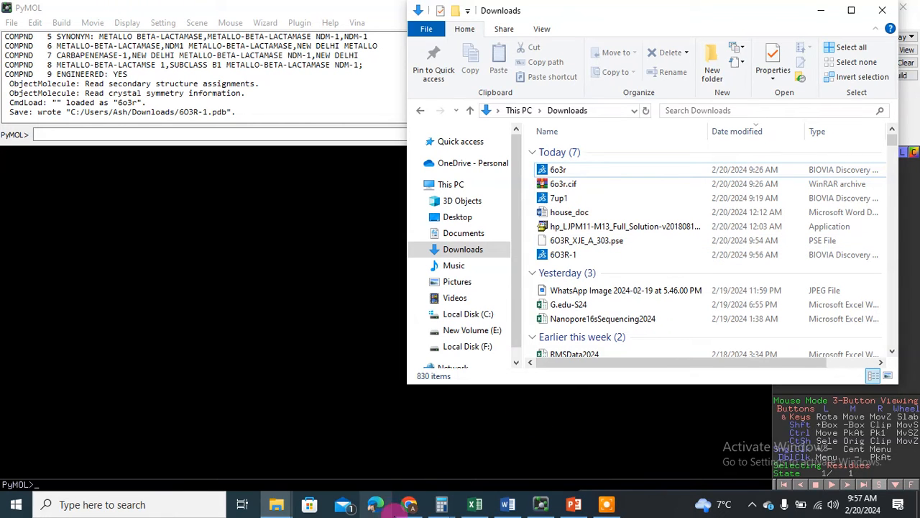
pyautogui.click(410, 506)
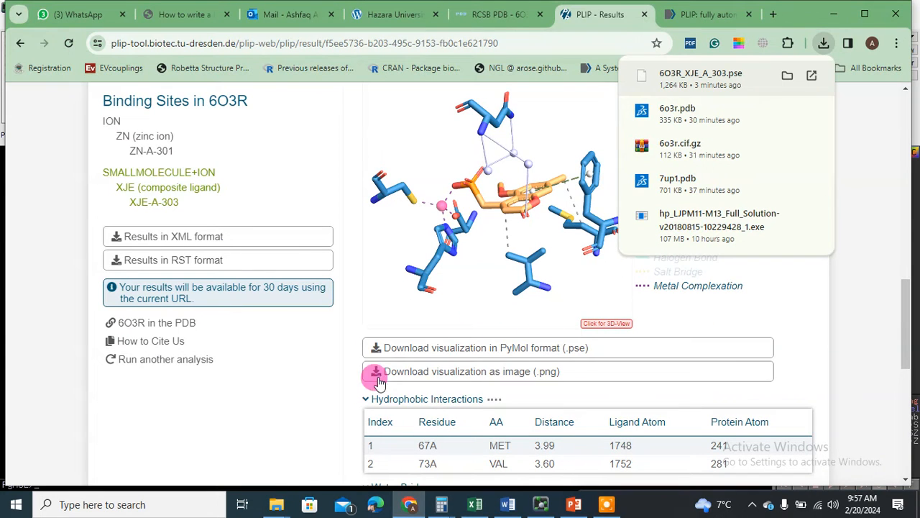
pyautogui.click(407, 505)
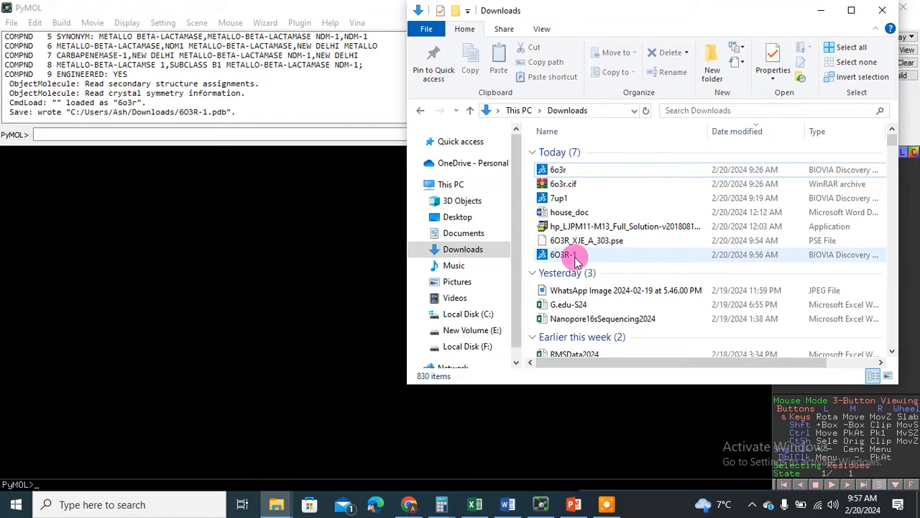
pyautogui.click(820, 11)
# - Load 6O3R_XJE_A_303.pse from the Downloads folder and compare it with the PLIP visualization in Chrome
pyautogui.click(11, 22)
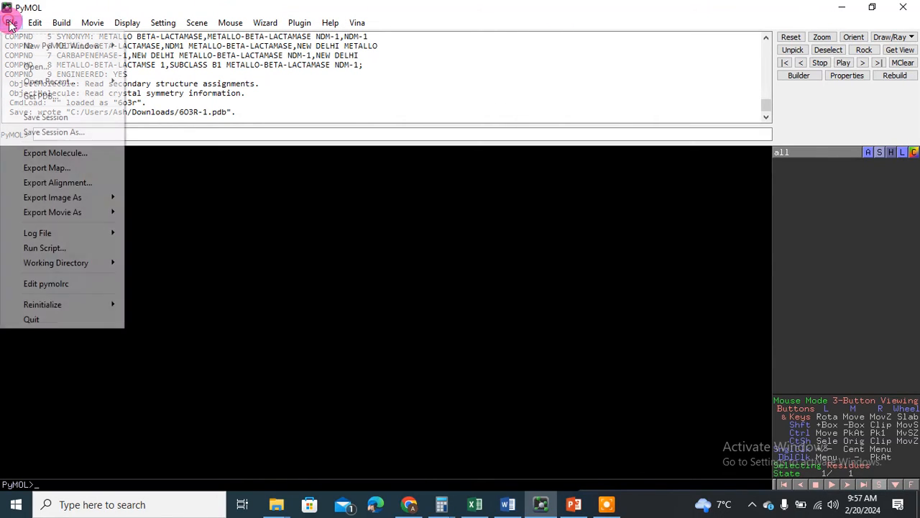
pyautogui.click(20, 65)
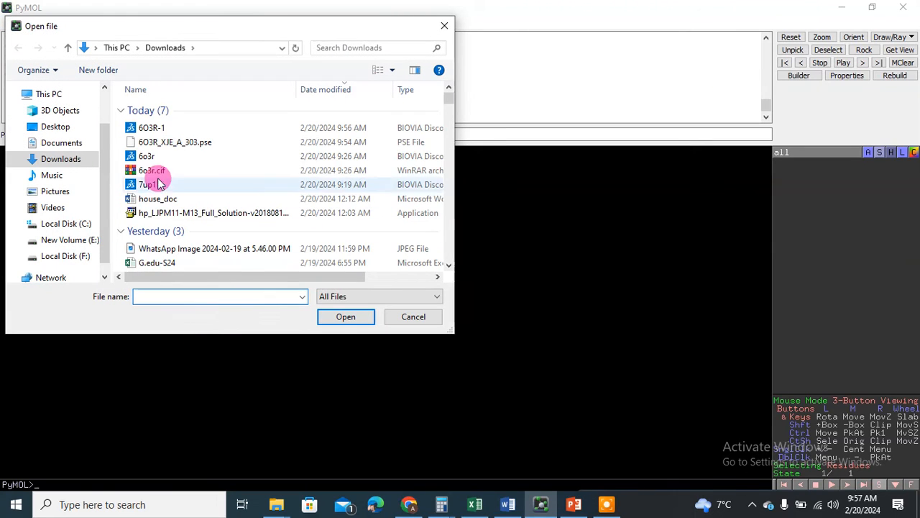
pyautogui.doubleClick(180, 142)
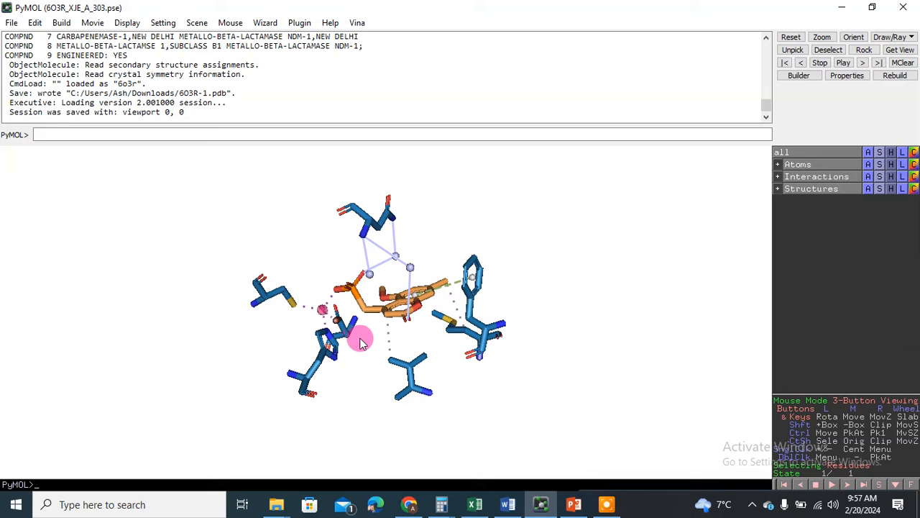
pyautogui.moveTo(365, 327); pyautogui.dragTo(362, 405)
pyautogui.click(408, 503)
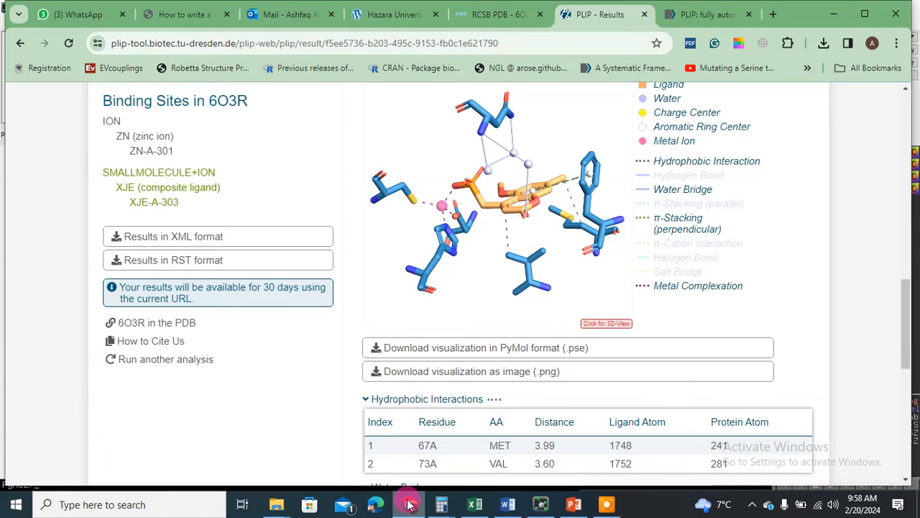
pyautogui.moveTo(408, 504)
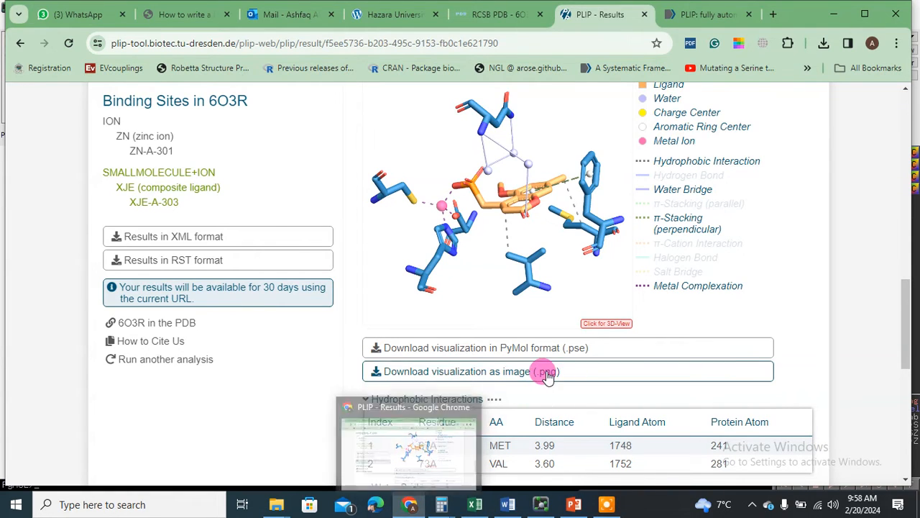
pyautogui.click(410, 505)
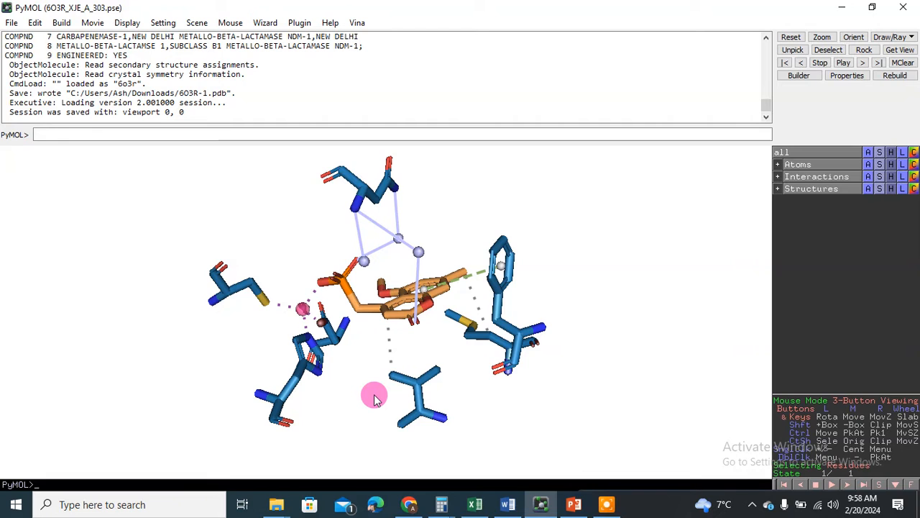
# - Select the XJE 303 ligand in the middle of the structure and show it as spheres using "show spheres, sele"
pyautogui.moveTo(382, 378)
pyautogui.mouseDown()
pyautogui.moveTo(365, 390)
pyautogui.moveTo(395, 355)
pyautogui.moveTo(353, 384)
pyautogui.moveTo(372, 388)
pyautogui.moveTo(389, 327)
pyautogui.moveTo(366, 312)
pyautogui.moveTo(476, 335)
pyautogui.moveTo(386, 252)
pyautogui.moveTo(368, 318)
pyautogui.moveTo(411, 319)
pyautogui.moveTo(454, 378)
pyautogui.moveTo(386, 226)
pyautogui.moveTo(382, 337)
pyautogui.moveTo(362, 345)
pyautogui.moveTo(378, 343)
pyautogui.moveTo(392, 375)
pyautogui.mouseUp()
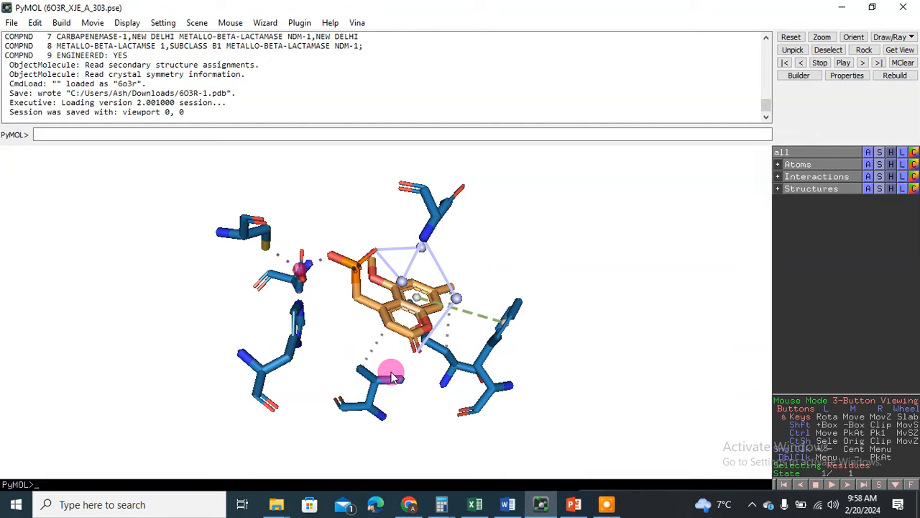
pyautogui.moveTo(424, 400); pyautogui.dragTo(352, 398)
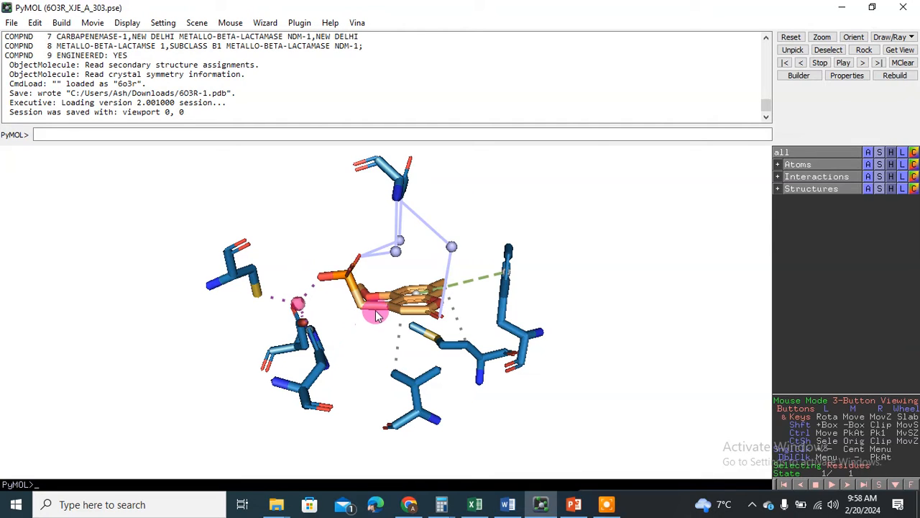
pyautogui.moveTo(371, 360); pyautogui.dragTo(369, 384)
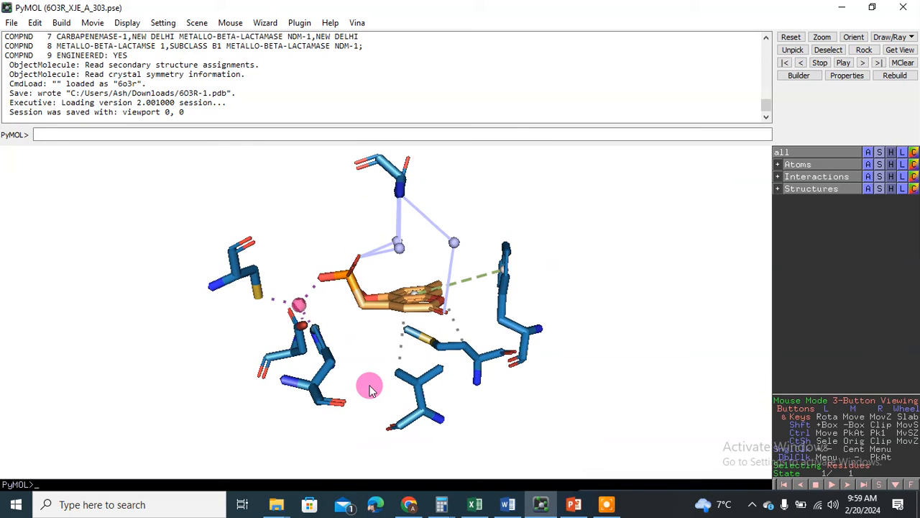
pyautogui.click(392, 307)
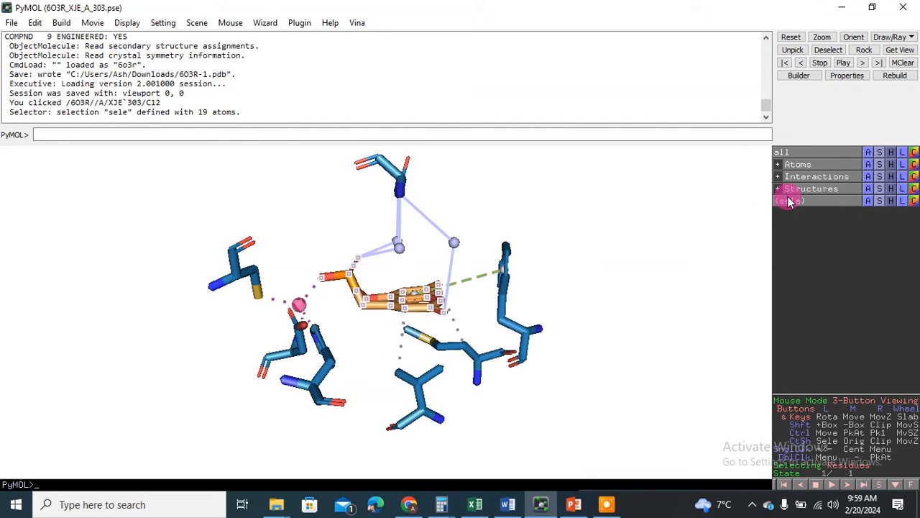
pyautogui.click(186, 132)
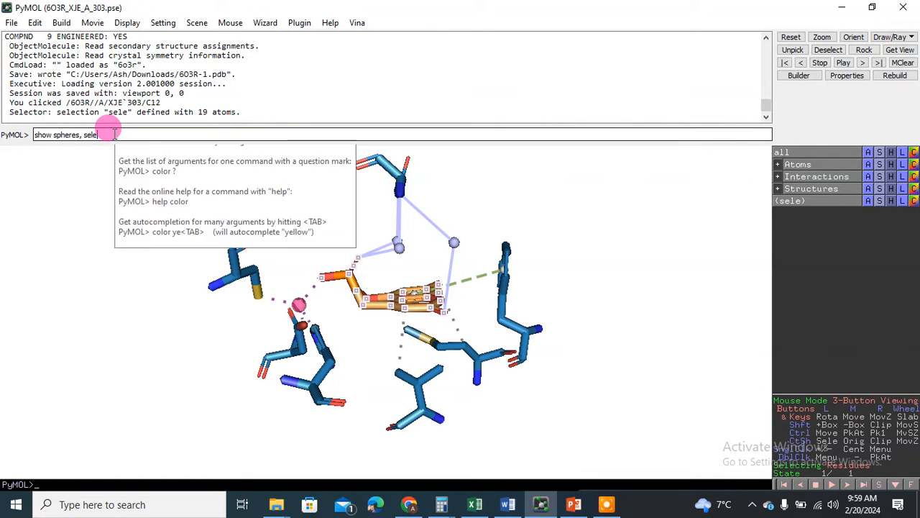
pyautogui.press('Return')
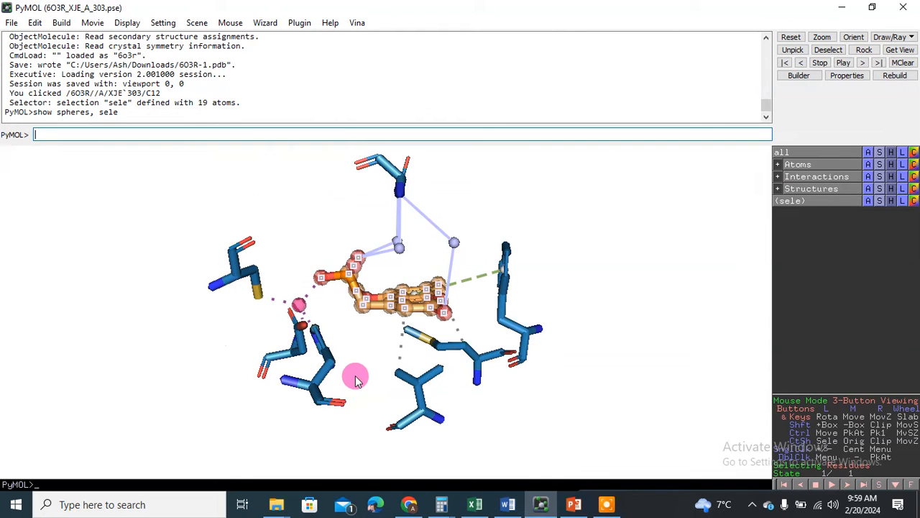
# - Set the sphere_scale setting to 0.35 and check the ligand's spheres
pyautogui.moveTo(353, 375); pyautogui.dragTo(361, 393)
pyautogui.click(207, 132)
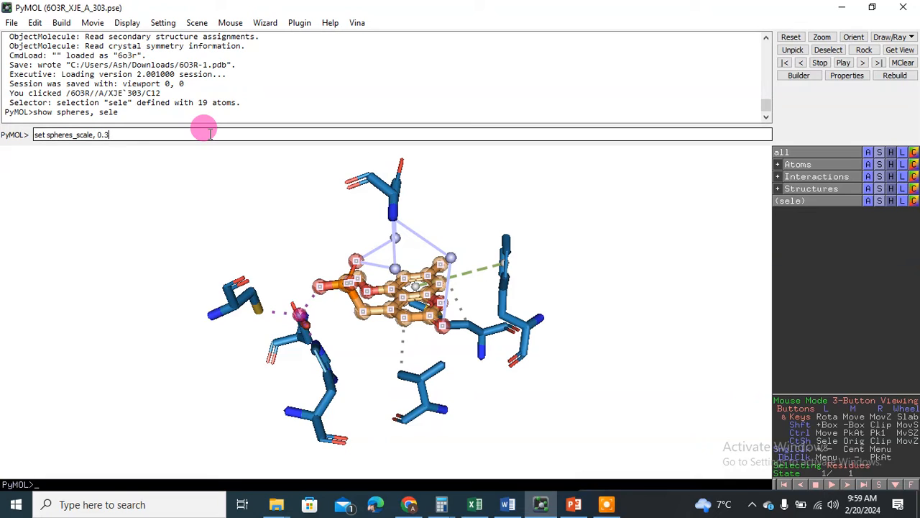
pyautogui.write('5')
pyautogui.press('Return')
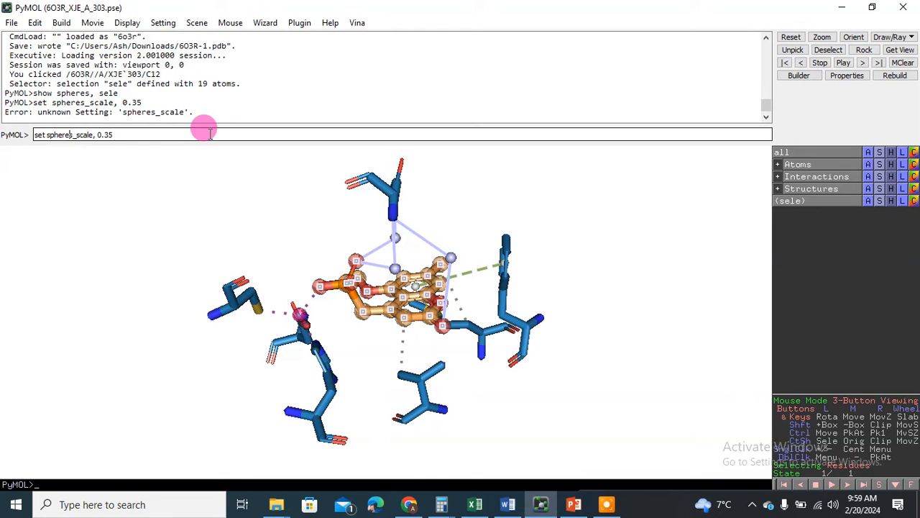
pyautogui.press('Return')
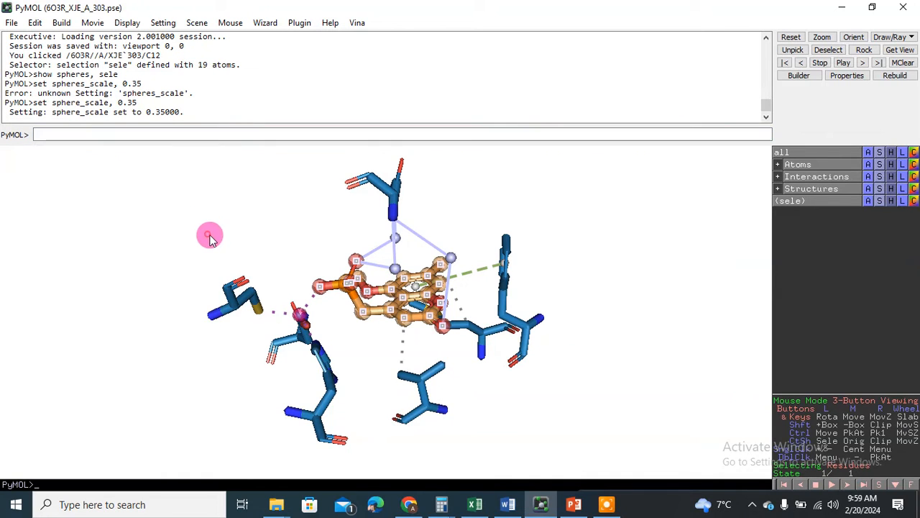
pyautogui.moveTo(294, 235)
pyautogui.mouseDown()
pyautogui.moveTo(302, 189)
pyautogui.moveTo(308, 226)
pyautogui.moveTo(291, 248)
pyautogui.moveTo(280, 219)
pyautogui.mouseUp()
# - Set sphere_scale to 0.50, inspect the ligand up close, and reapply the spheres display to the current selection
pyautogui.click(165, 133)
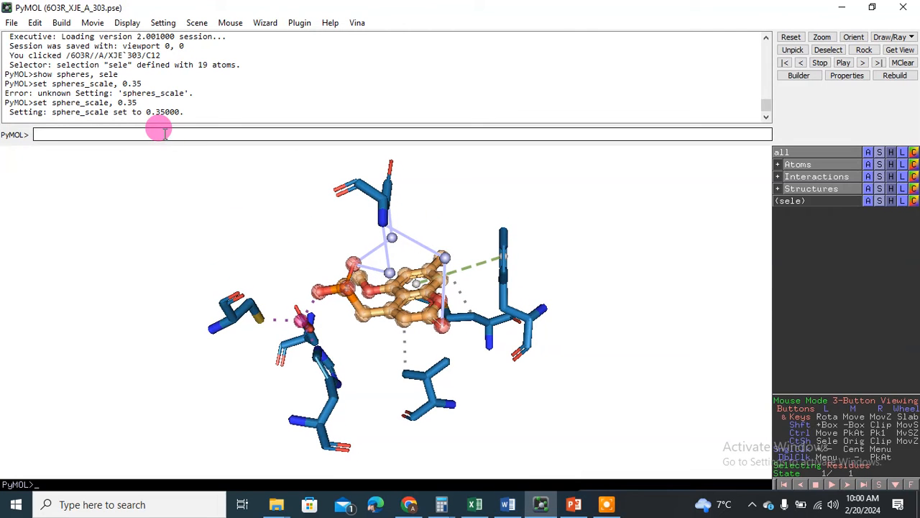
pyautogui.press('Up')
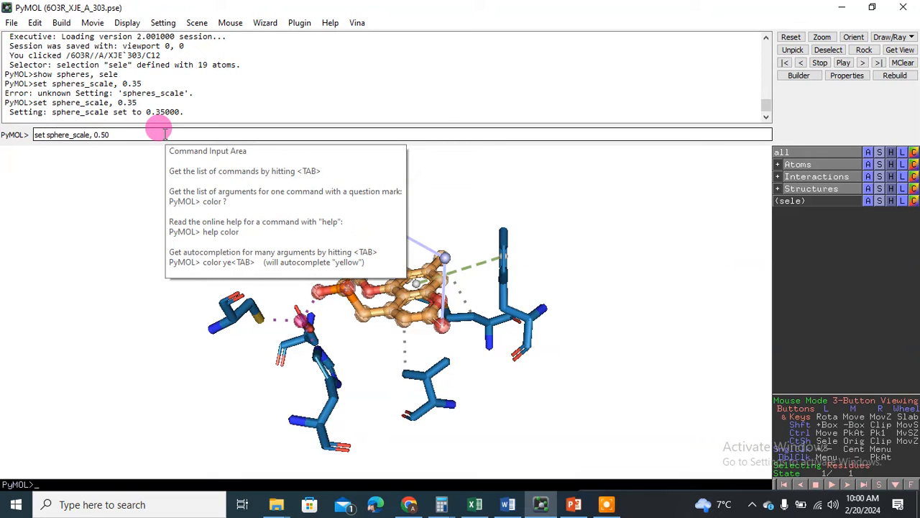
pyautogui.press('Return')
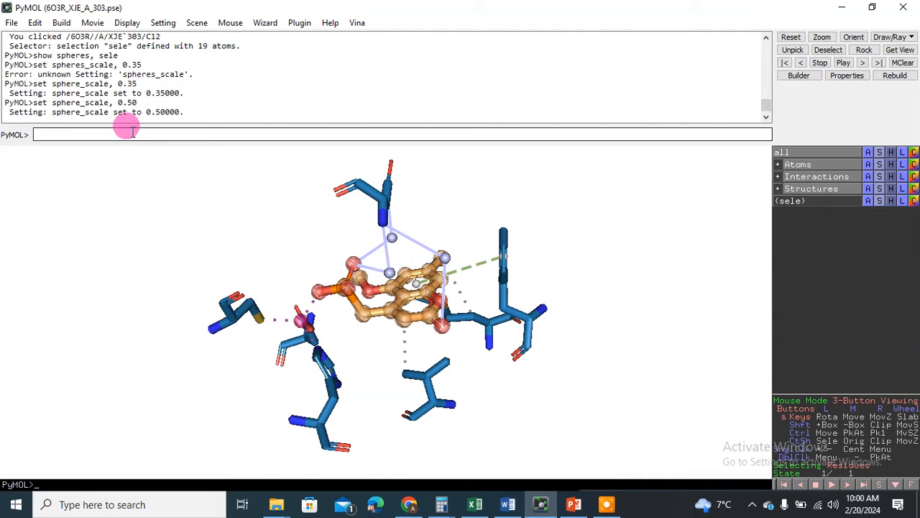
pyautogui.moveTo(335, 324); pyautogui.dragTo(359, 458, button='right')
pyautogui.moveTo(369, 381)
pyautogui.mouseDown()
pyautogui.moveTo(376, 335)
pyautogui.moveTo(372, 388)
pyautogui.mouseUp()
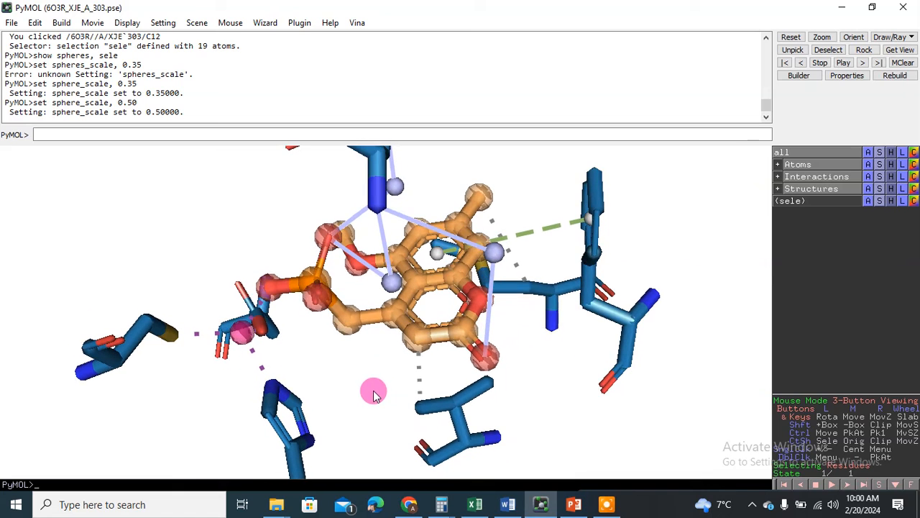
pyautogui.click(145, 135)
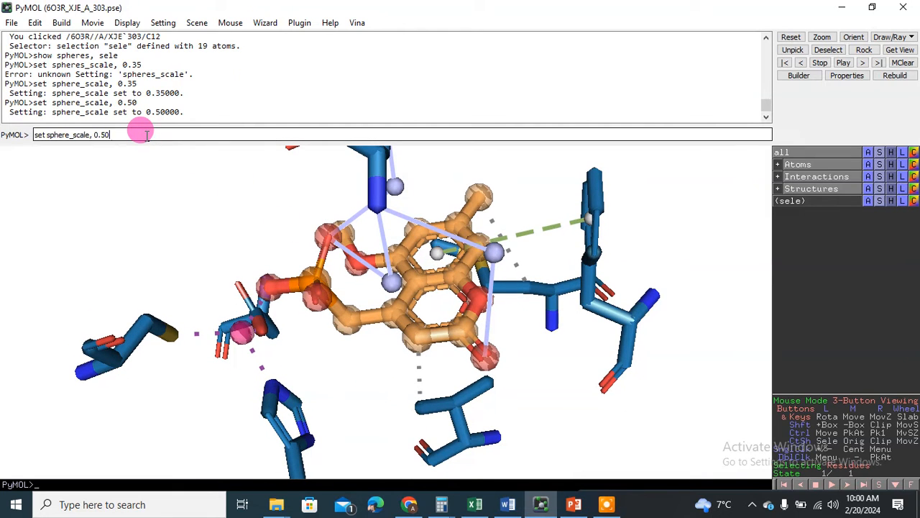
pyautogui.press('Up')
pyautogui.press('Return')
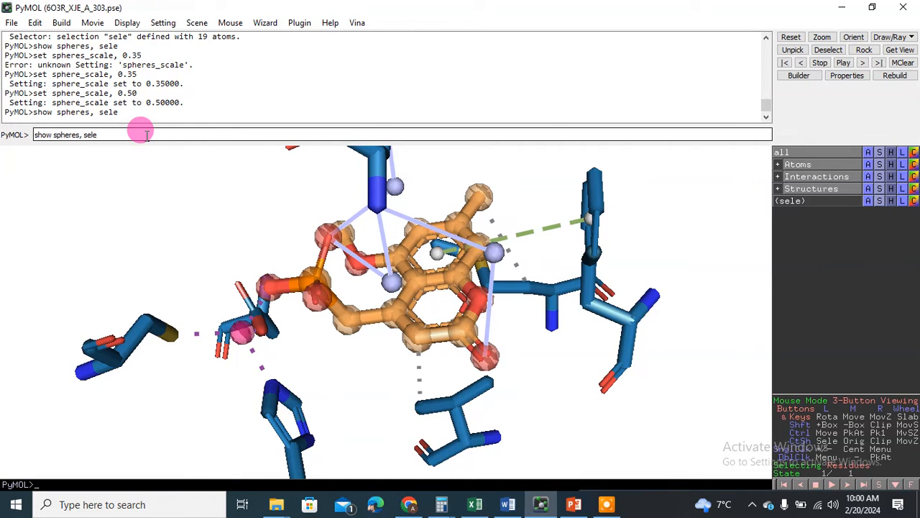
pyautogui.moveTo(144, 135); pyautogui.dragTo(26, 134)
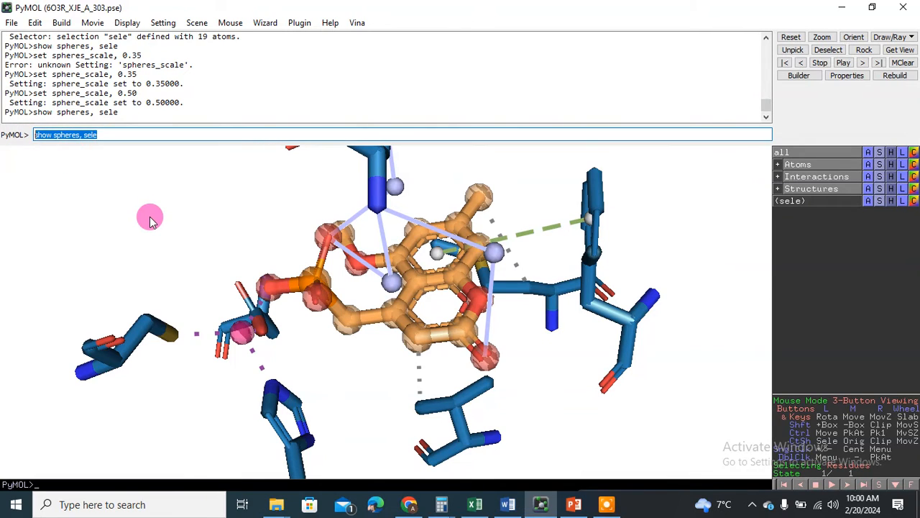
pyautogui.press('BackSpace')
# - Select residues CYS 208, ASN 220, PHE 70, MET 67, VAL 73, HIS 250 and ASP 124 around the ligand and show them as spheres
pyautogui.moveTo(372, 367); pyautogui.dragTo(385, 320)
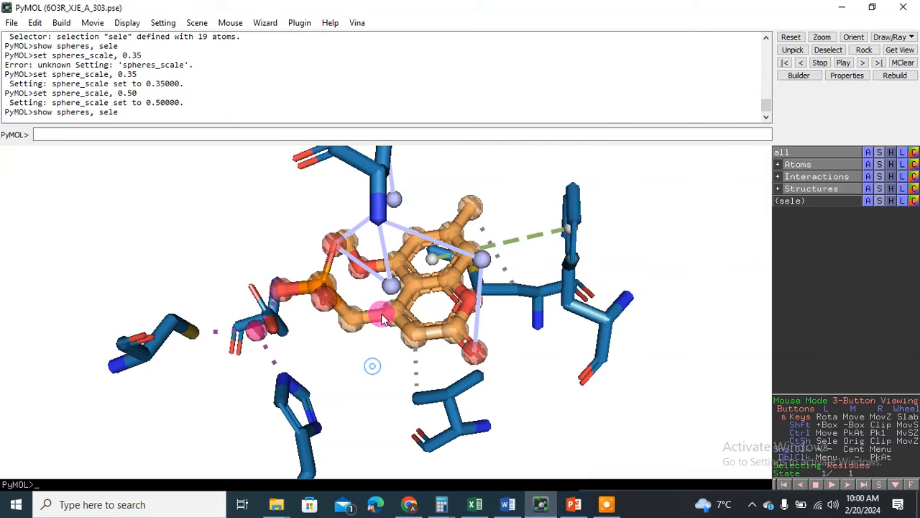
pyautogui.moveTo(382, 315); pyautogui.dragTo(404, 194, button='right')
pyautogui.moveTo(376, 343); pyautogui.dragTo(366, 279)
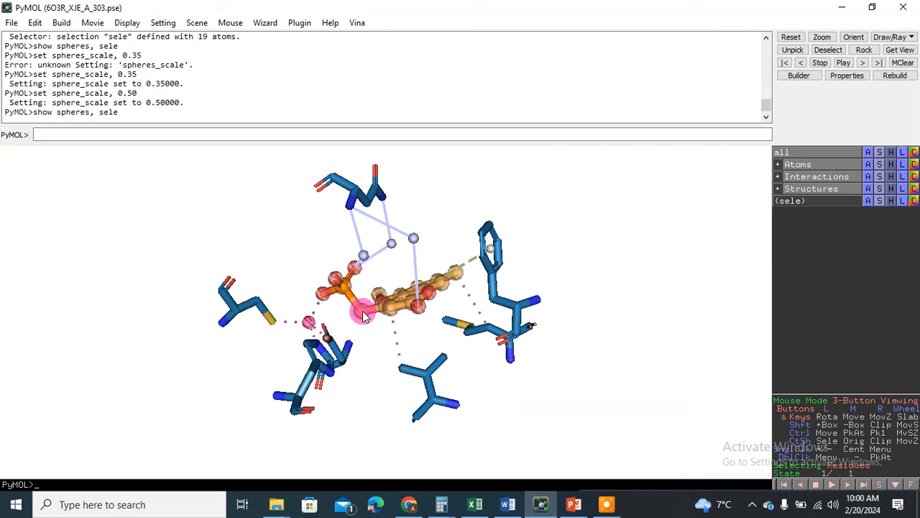
pyautogui.click(250, 305)
pyautogui.click(347, 197)
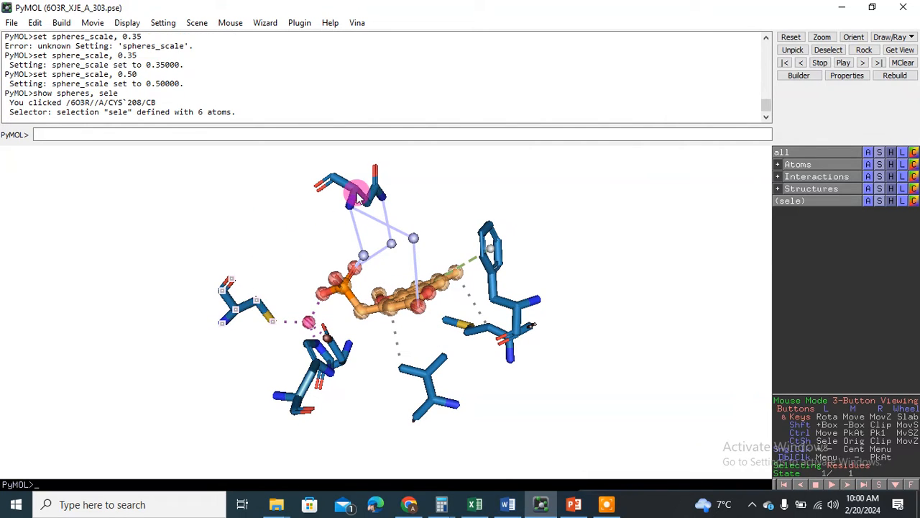
pyautogui.click(487, 263)
pyautogui.click(477, 329)
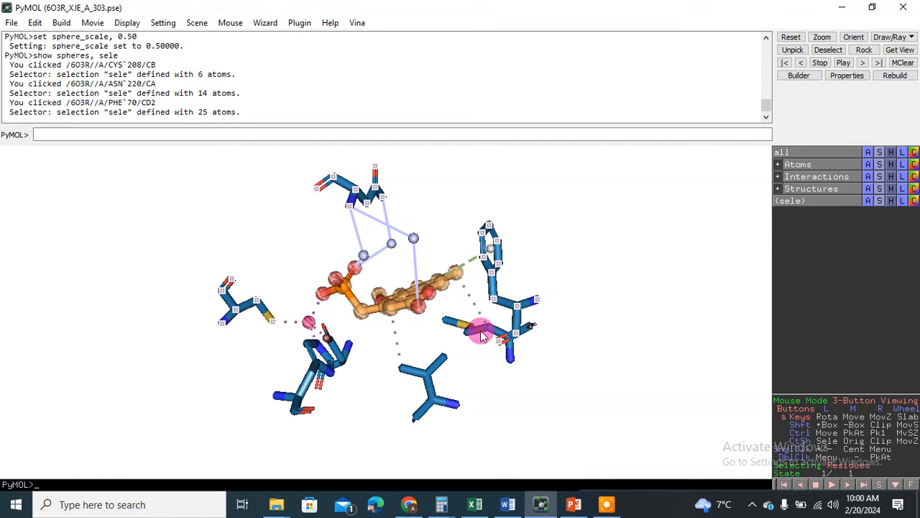
pyautogui.click(430, 369)
pyautogui.click(319, 365)
pyautogui.click(329, 357)
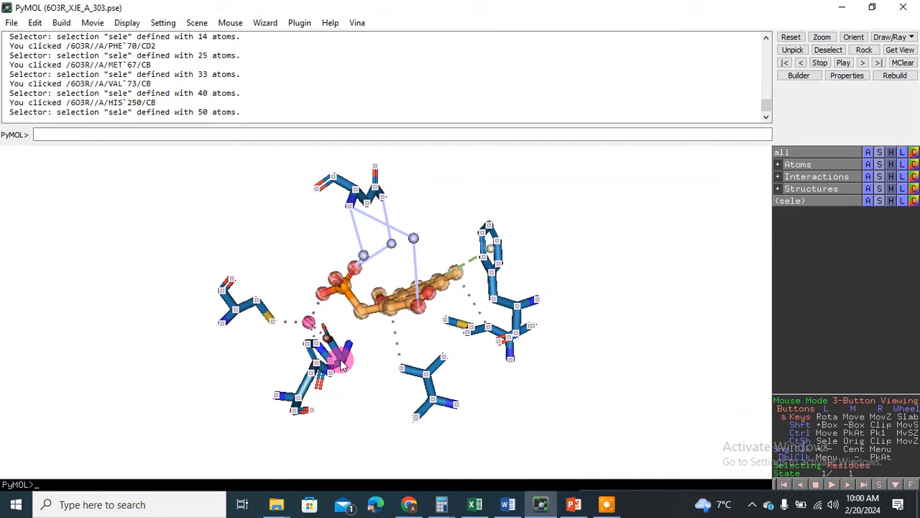
pyautogui.click(350, 373)
pyautogui.moveTo(368, 383)
pyautogui.mouseDown()
pyautogui.moveTo(379, 347)
pyautogui.moveTo(369, 391)
pyautogui.mouseUp()
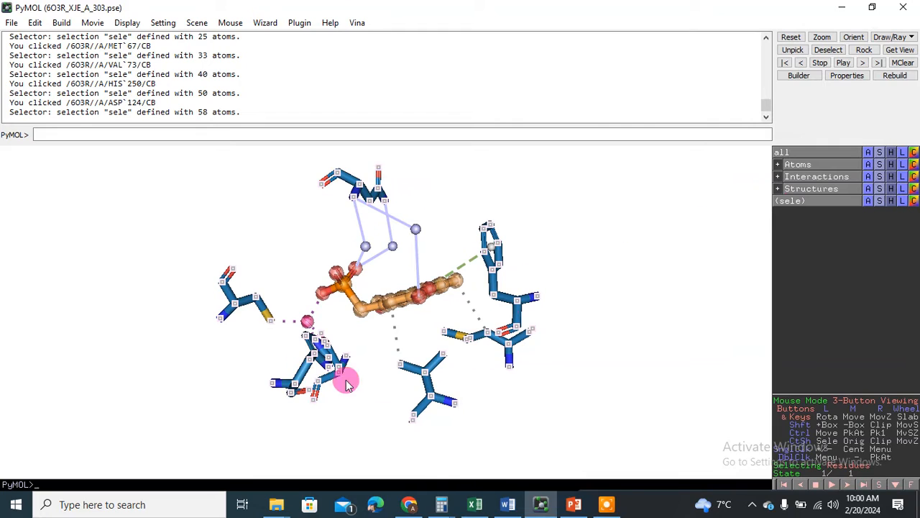
pyautogui.click(234, 133)
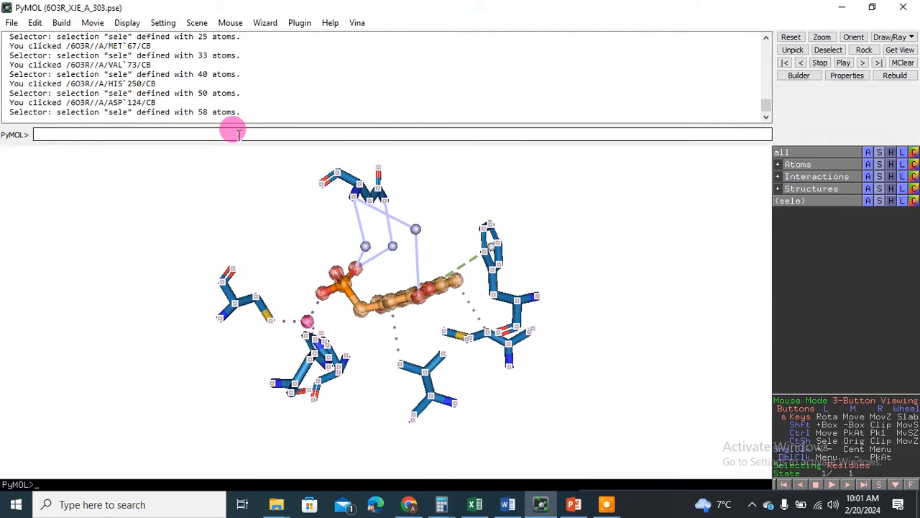
pyautogui.write('set sphere_scale, 0.50')
pyautogui.press('Return')
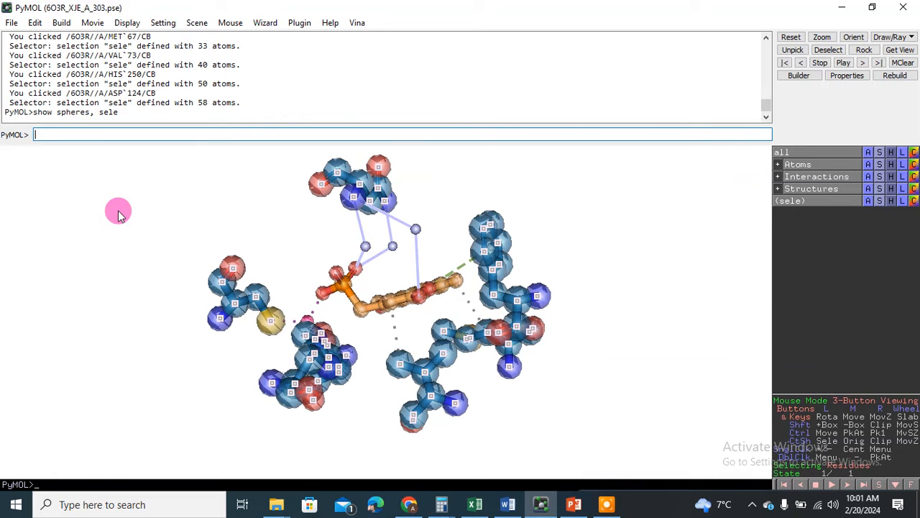
# - Try a sphere_scale of 0.20 on the residues' spheres and settle on 0.30
pyautogui.moveTo(379, 411); pyautogui.dragTo(372, 435)
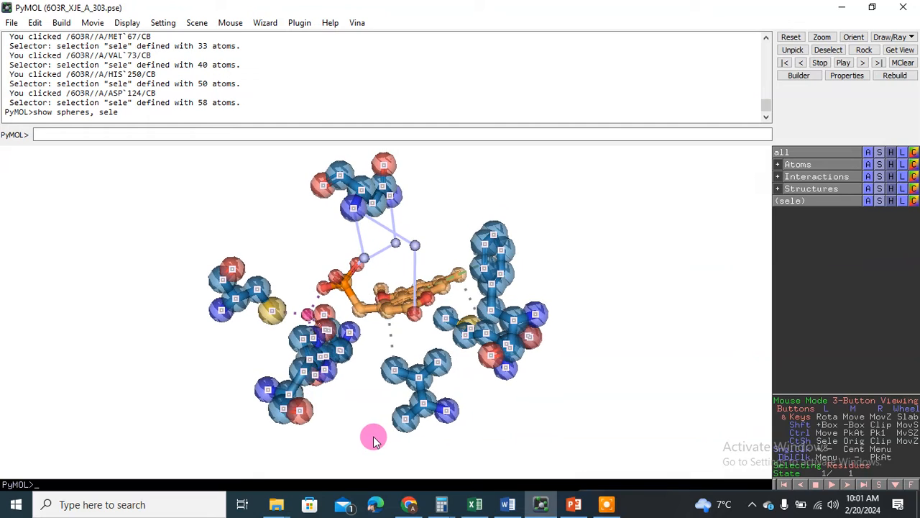
pyautogui.click(122, 133)
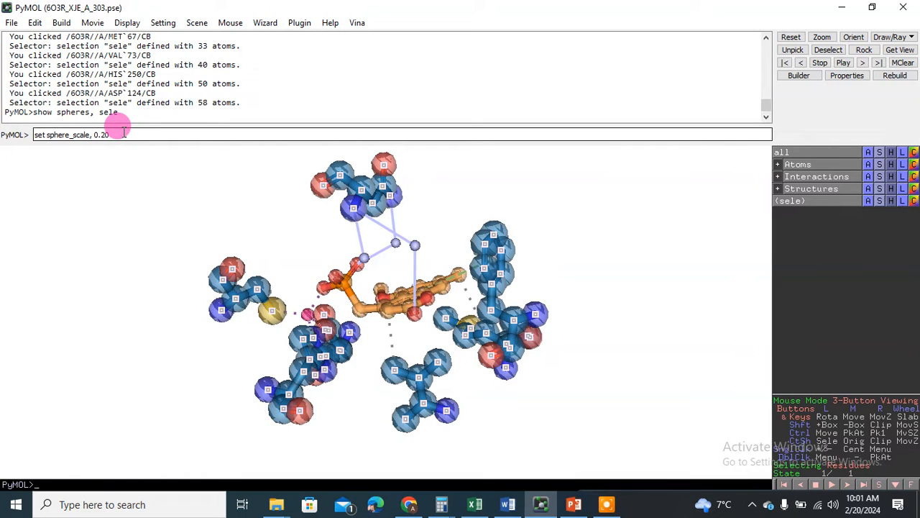
pyautogui.write('set sphere_scale, 0.20')
pyautogui.press('Return')
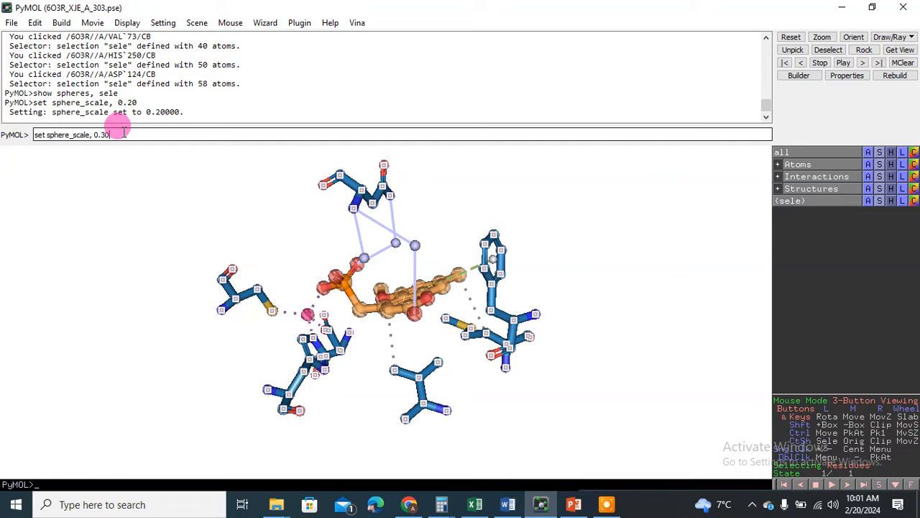
pyautogui.press('Return')
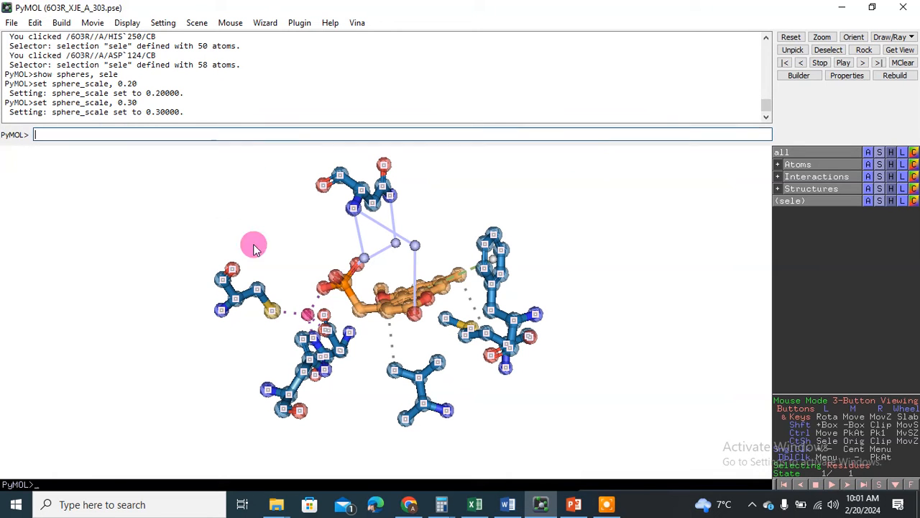
# - Select residues CYS 208, HIS 250, ASP 124, VAL 73, MET 67, PHE 70 and ASN 220 around the ligand again
pyautogui.moveTo(361, 362)
pyautogui.mouseDown()
pyautogui.moveTo(370, 306)
pyautogui.moveTo(366, 363)
pyautogui.moveTo(355, 378)
pyautogui.moveTo(360, 365)
pyautogui.moveTo(263, 323)
pyautogui.mouseUp()
pyautogui.click(256, 295)
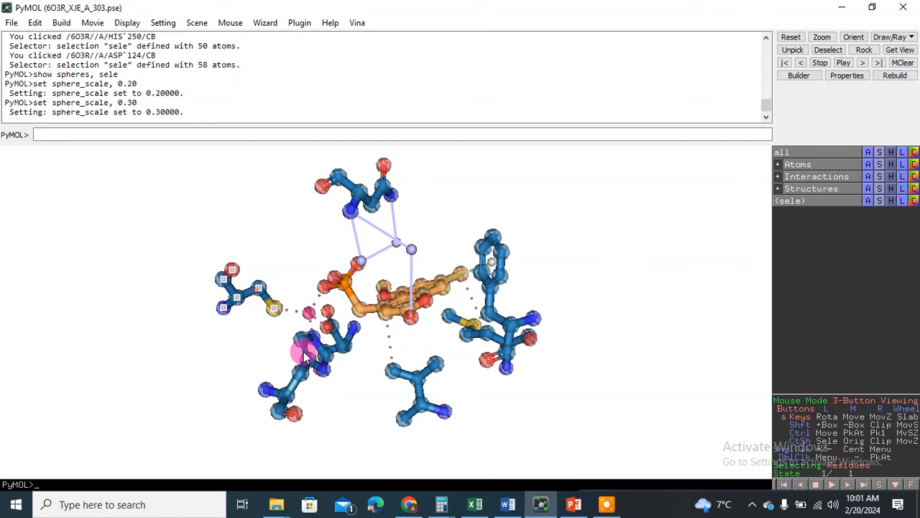
pyautogui.click(350, 340)
pyautogui.click(410, 376)
pyautogui.click(411, 374)
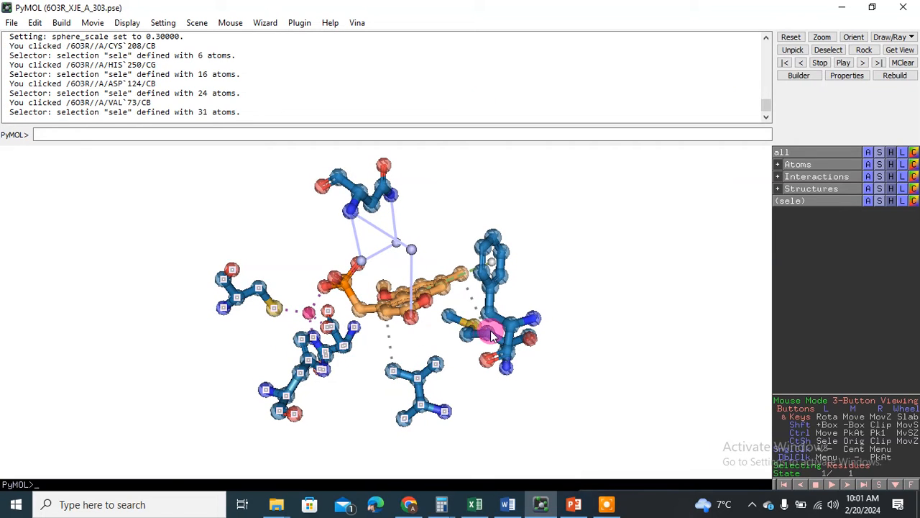
pyautogui.click(491, 332)
pyautogui.click(493, 289)
pyautogui.click(378, 186)
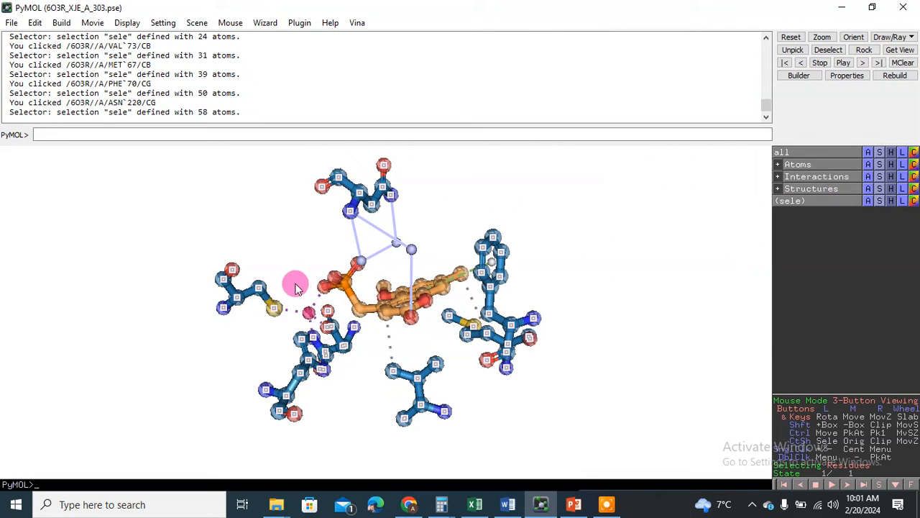
pyautogui.moveTo(365, 380); pyautogui.dragTo(381, 345)
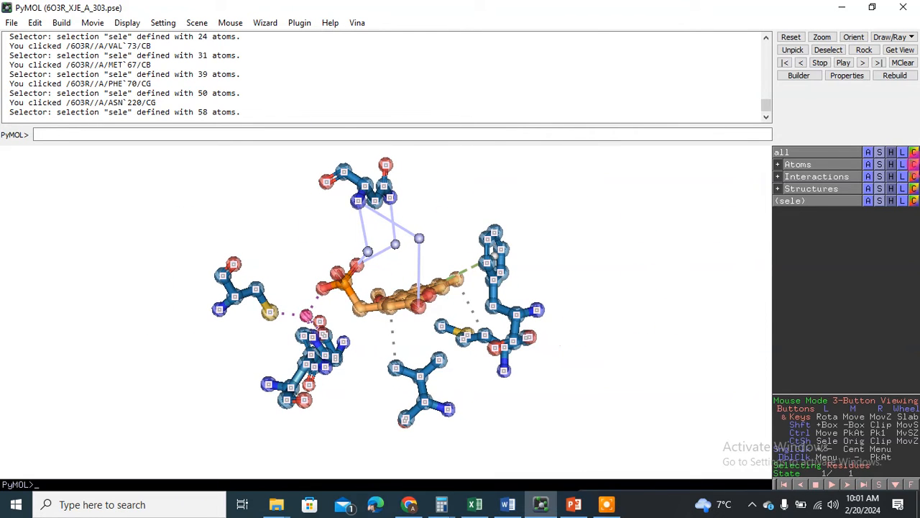
# - Try coloring the selected residues by element with slate-blue carbons
pyautogui.click(913, 202)
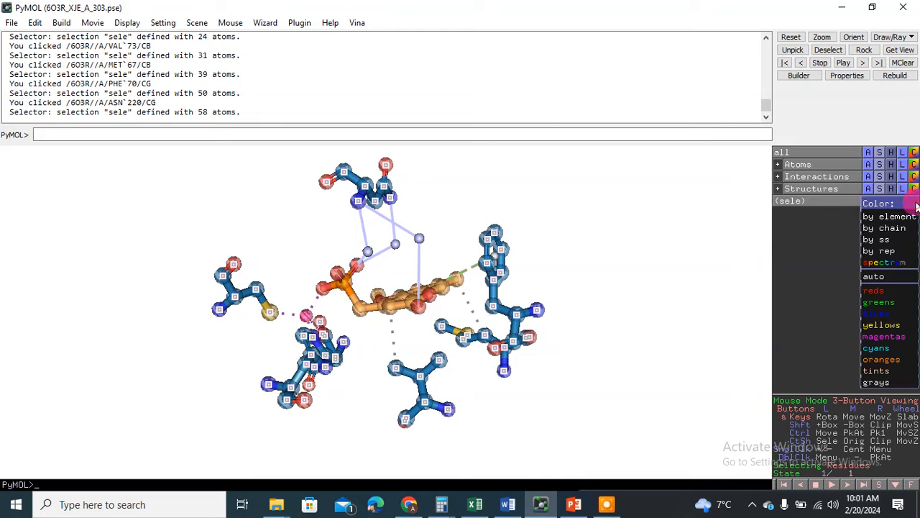
pyautogui.moveTo(876, 327)
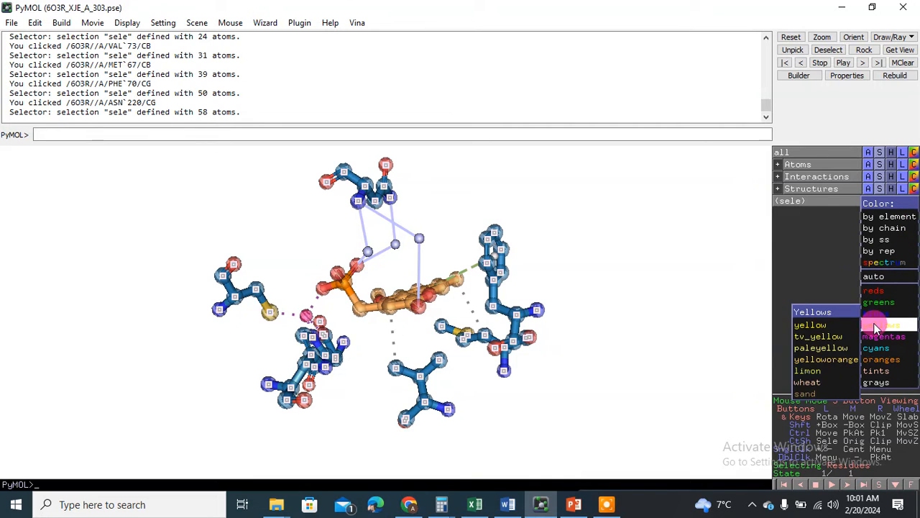
pyautogui.moveTo(877, 219)
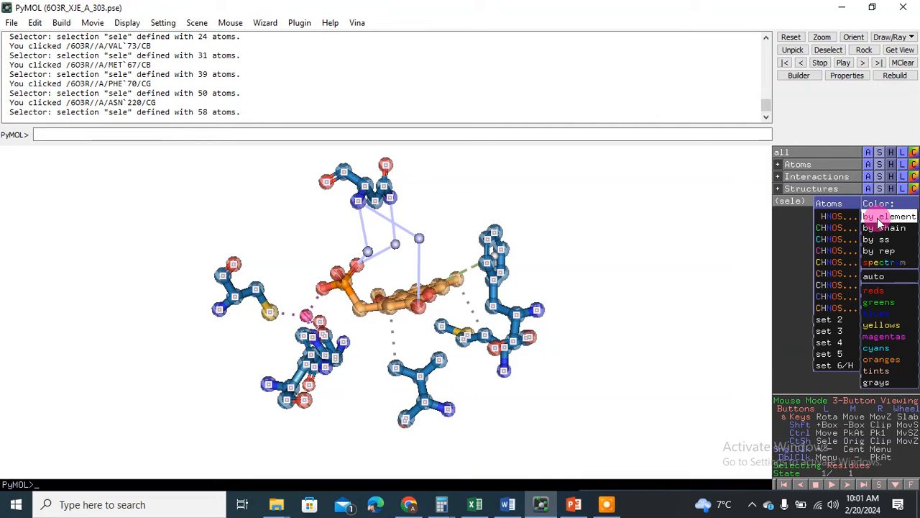
pyautogui.click(835, 298)
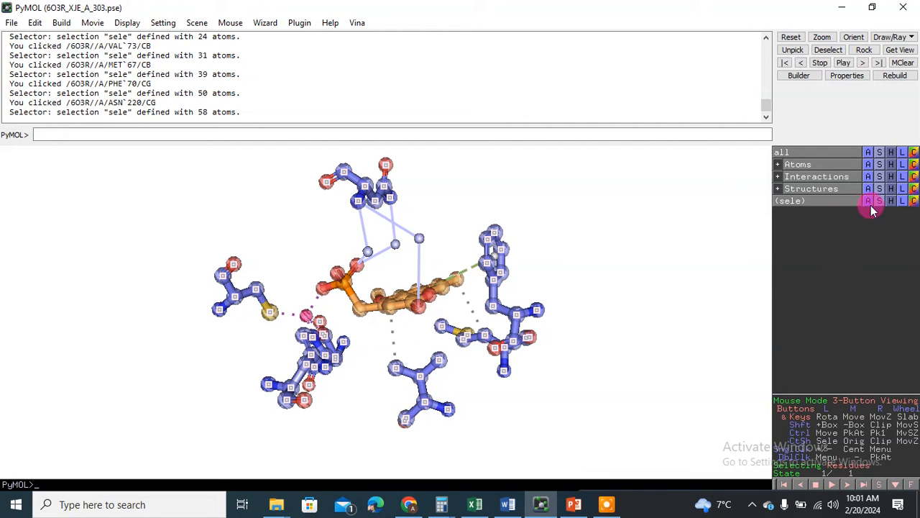
# - Color all atoms of the selected residues pink and check them from another angle
pyautogui.click(913, 201)
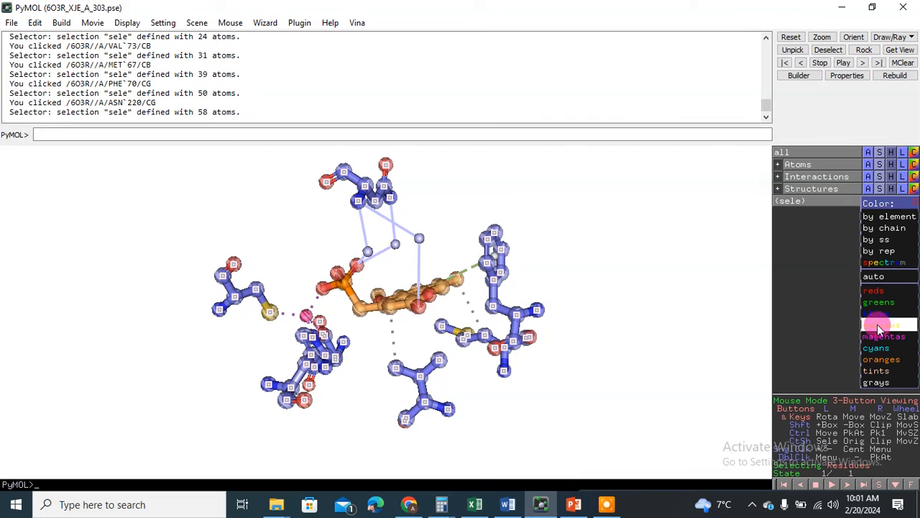
pyautogui.moveTo(873, 337)
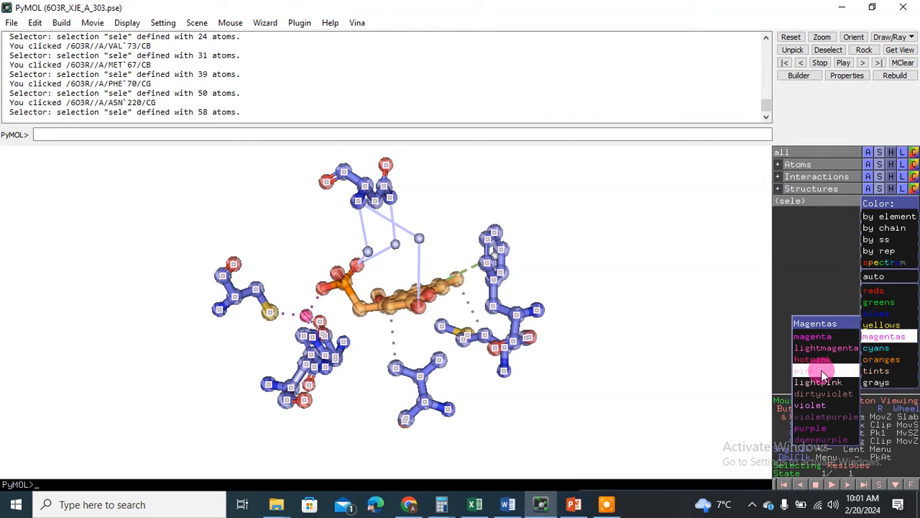
pyautogui.click(823, 371)
pyautogui.moveTo(495, 411); pyautogui.dragTo(366, 353)
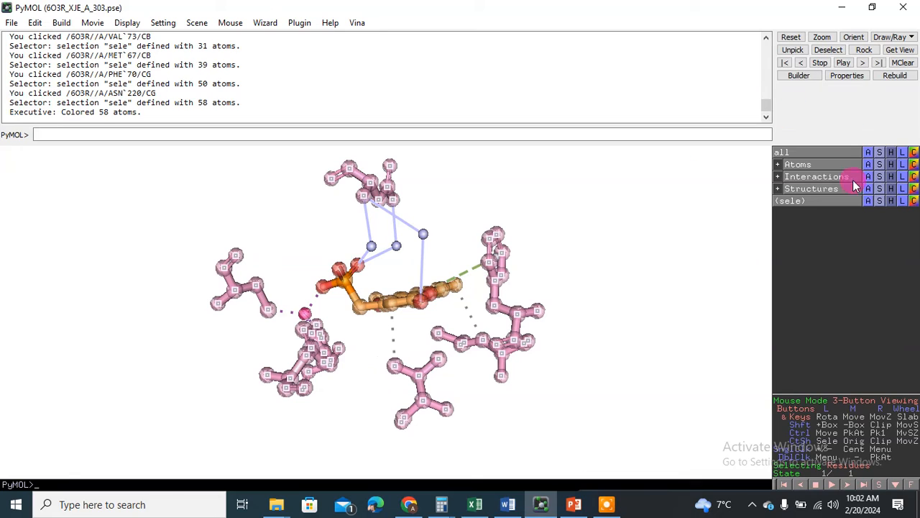
pyautogui.click(879, 203)
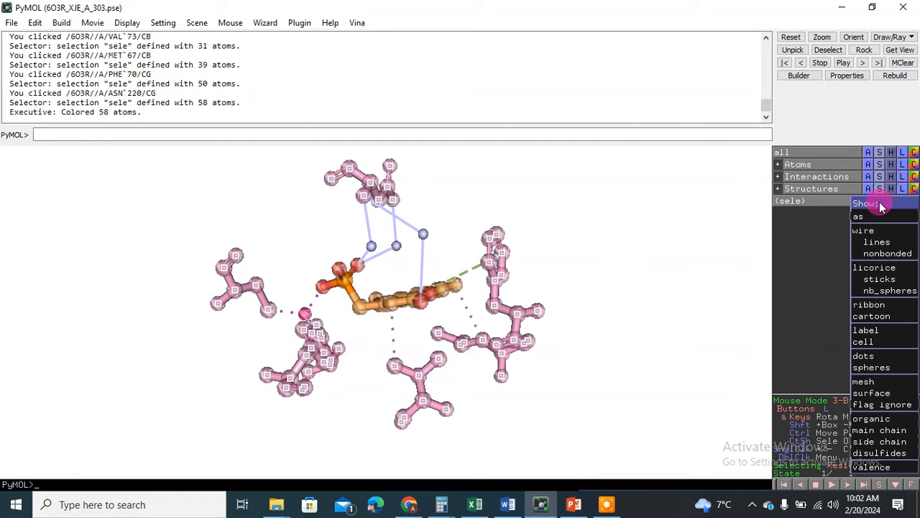
pyautogui.click(861, 394)
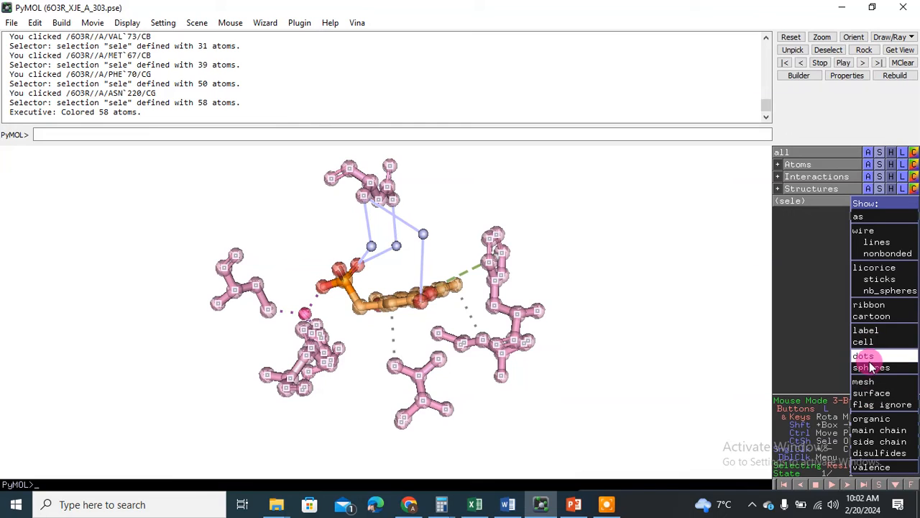
pyautogui.click(814, 256)
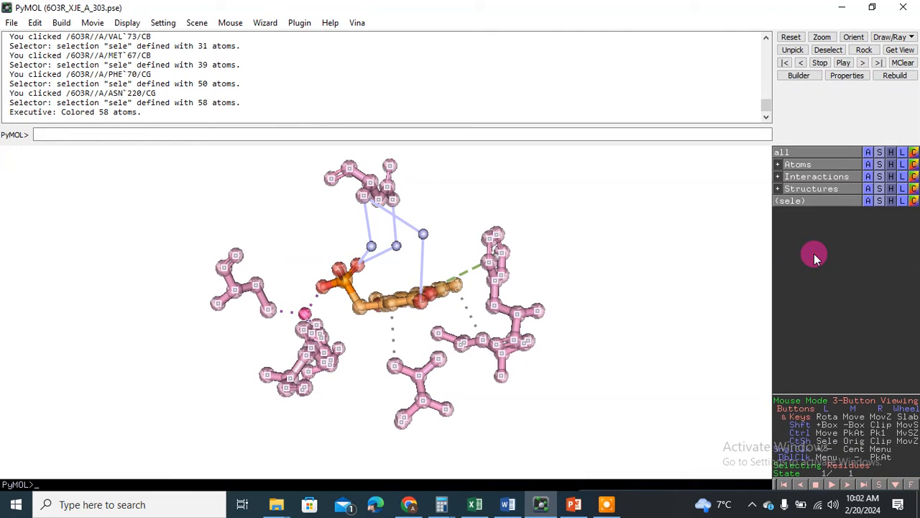
# - Deselect the residues and set the display quality to Maximum Quality
pyautogui.click(299, 231)
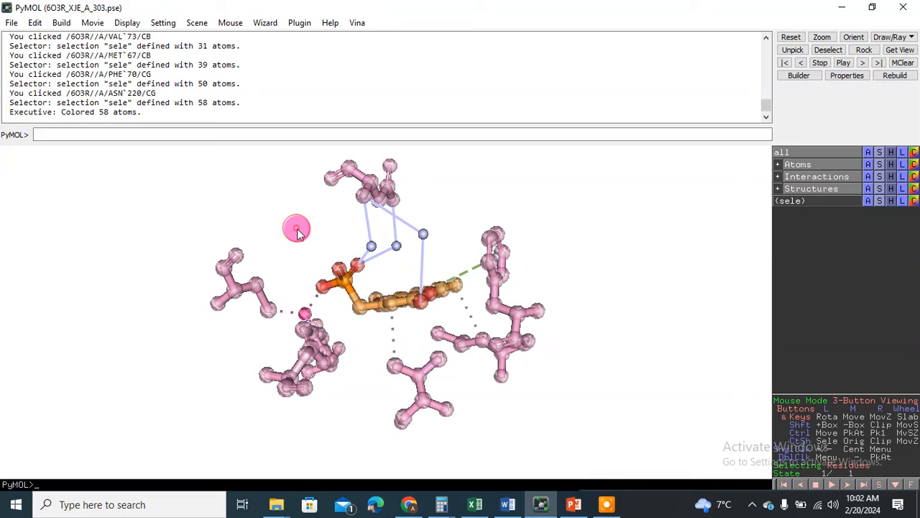
pyautogui.click(127, 22)
pyautogui.moveTo(151, 219)
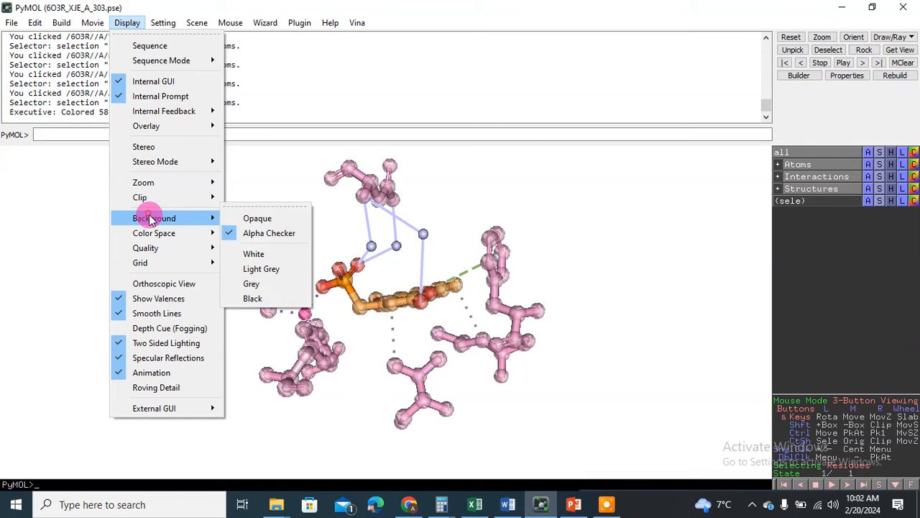
pyautogui.moveTo(144, 247)
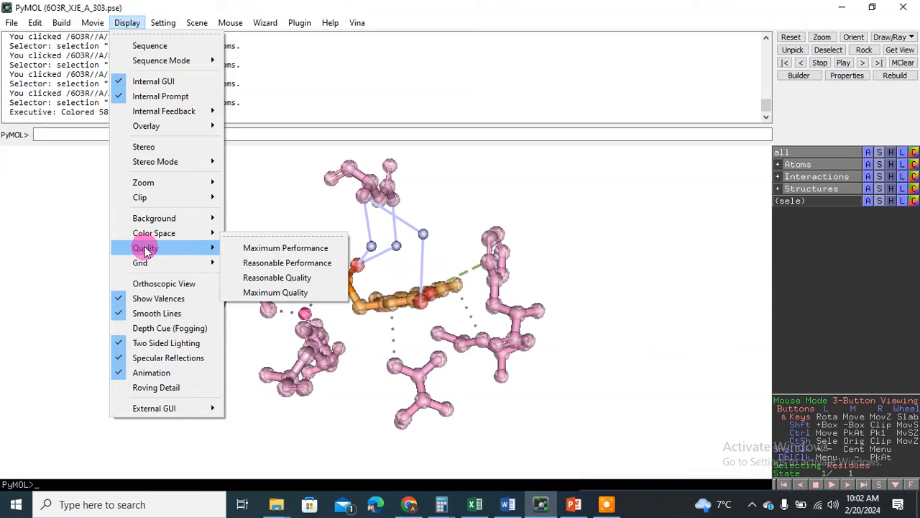
pyautogui.click(279, 292)
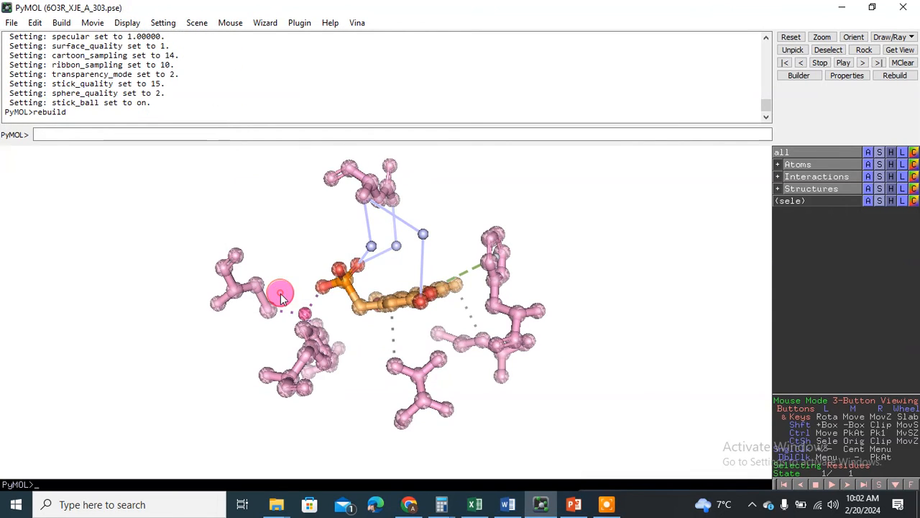
pyautogui.moveTo(403, 261); pyautogui.dragTo(400, 284)
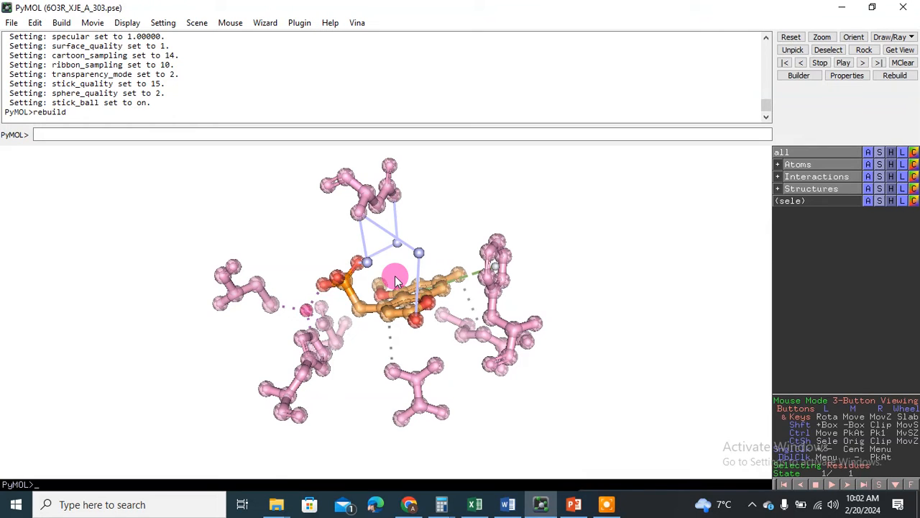
# - Load the 6O3R-1 protein structure from the Downloads folder into the current session
pyautogui.click(11, 23)
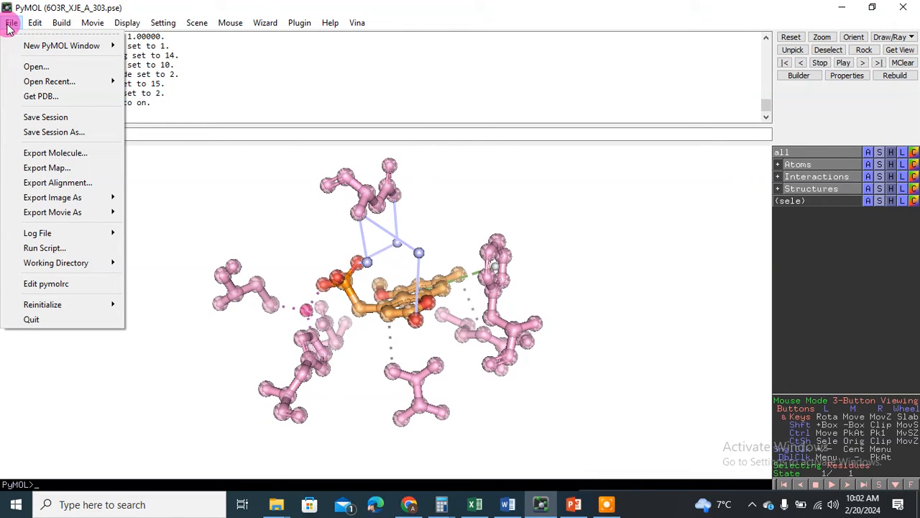
pyautogui.click(28, 66)
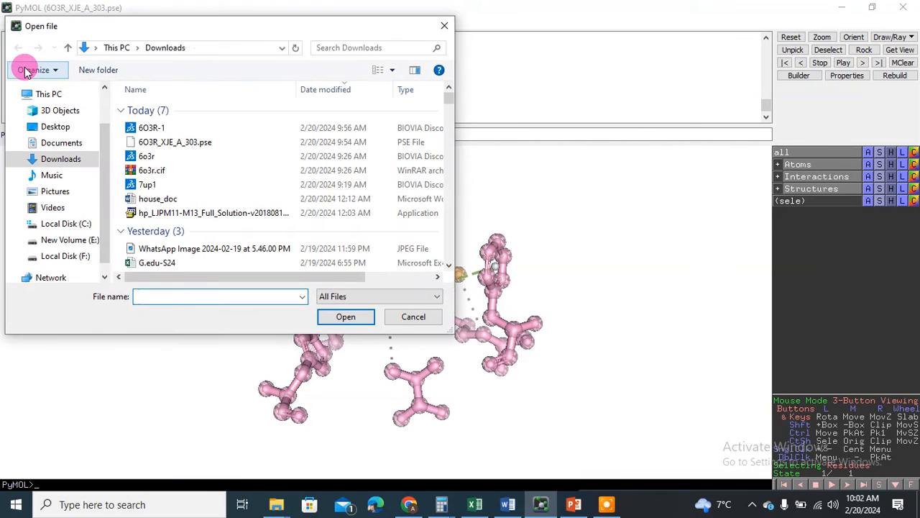
pyautogui.click(153, 131)
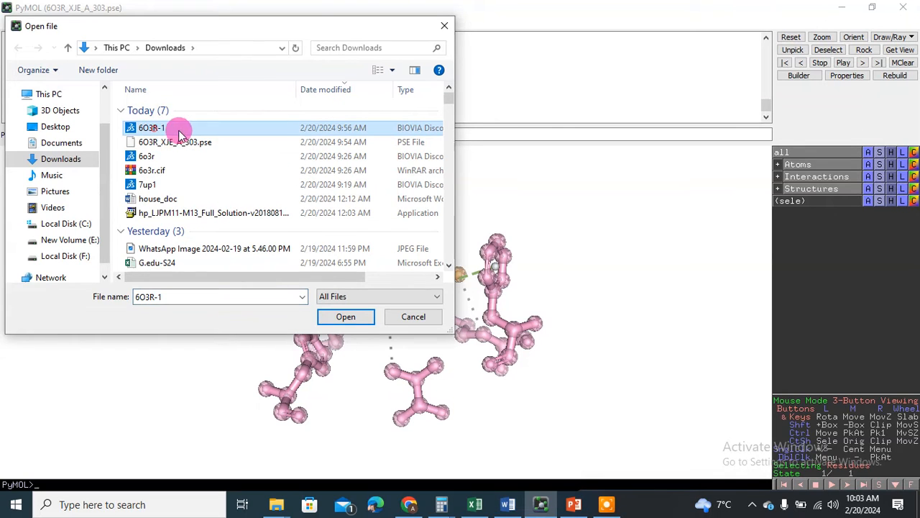
pyautogui.click(347, 318)
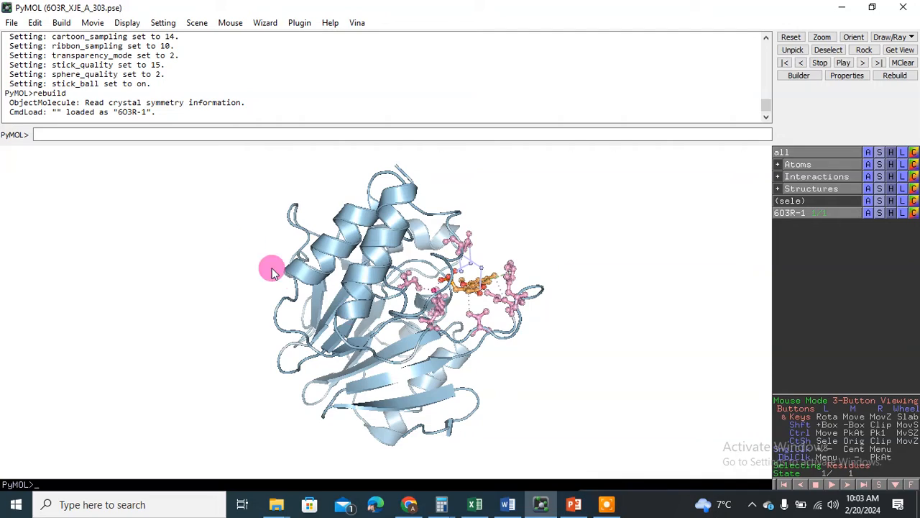
# - Inspect the protein around the binding site and turn off Fancy Helices for its cartoon
pyautogui.moveTo(267, 249); pyautogui.dragTo(266, 304)
pyautogui.moveTo(285, 363); pyautogui.dragTo(390, 256)
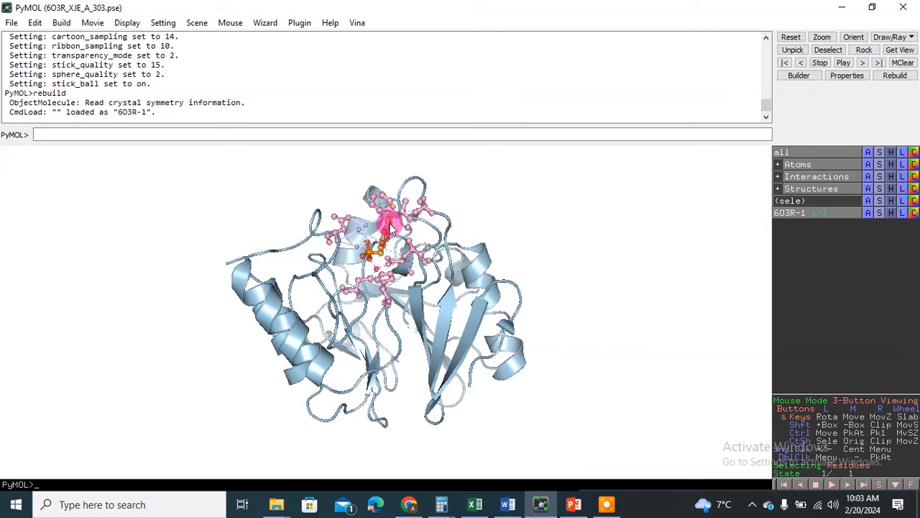
pyautogui.moveTo(392, 237); pyautogui.dragTo(401, 248)
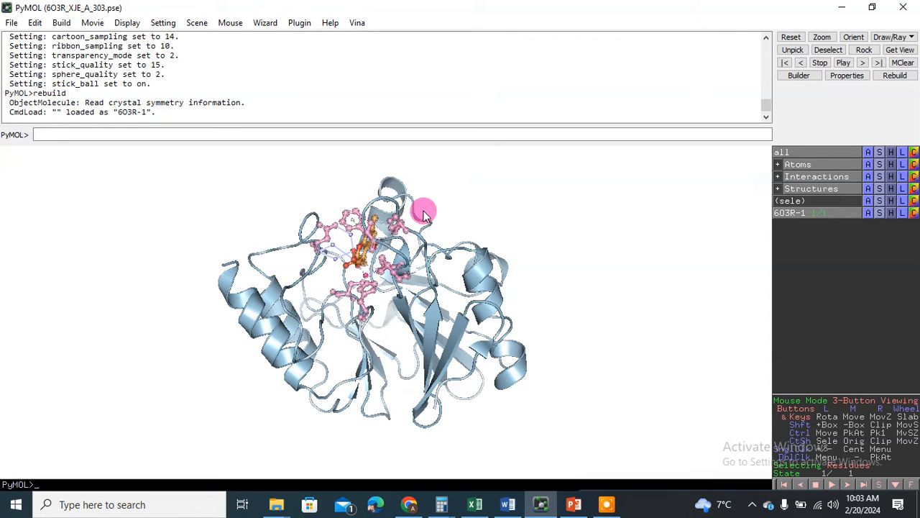
pyautogui.moveTo(395, 238)
pyautogui.mouseDown()
pyautogui.moveTo(407, 228)
pyautogui.moveTo(395, 248)
pyautogui.mouseUp()
pyautogui.moveTo(395, 248); pyautogui.dragTo(402, 318, button='right')
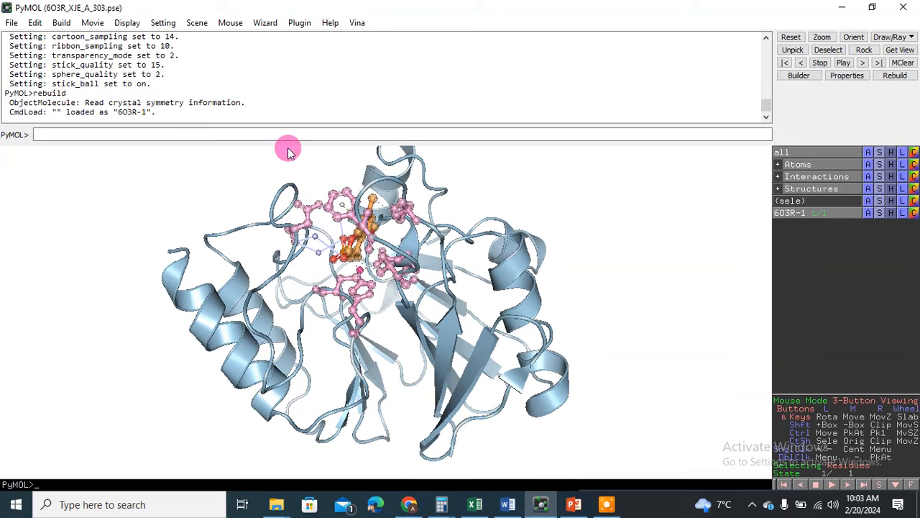
pyautogui.click(164, 23)
pyautogui.moveTo(185, 127)
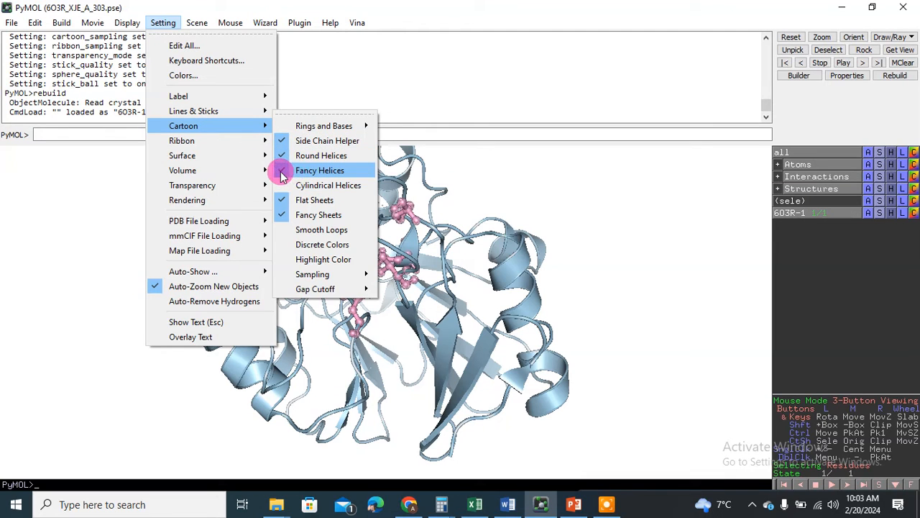
pyautogui.click(283, 173)
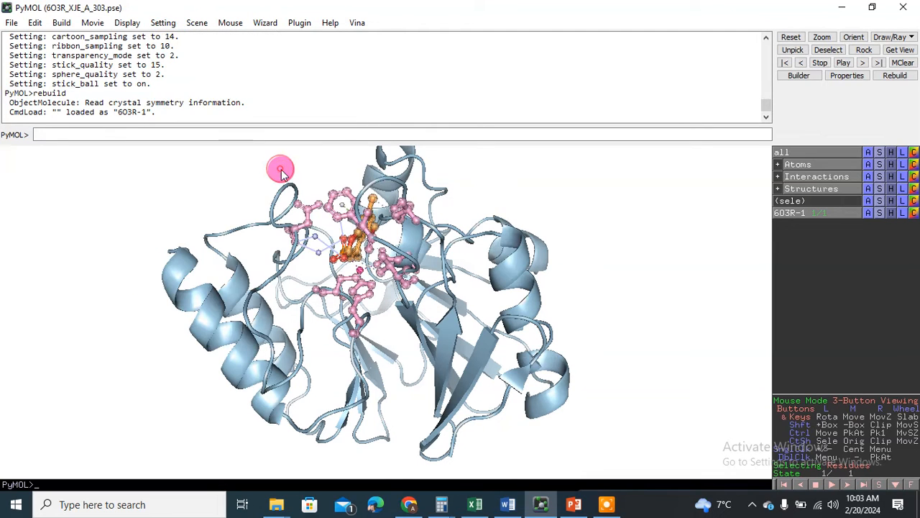
pyautogui.moveTo(338, 279); pyautogui.dragTo(258, 341)
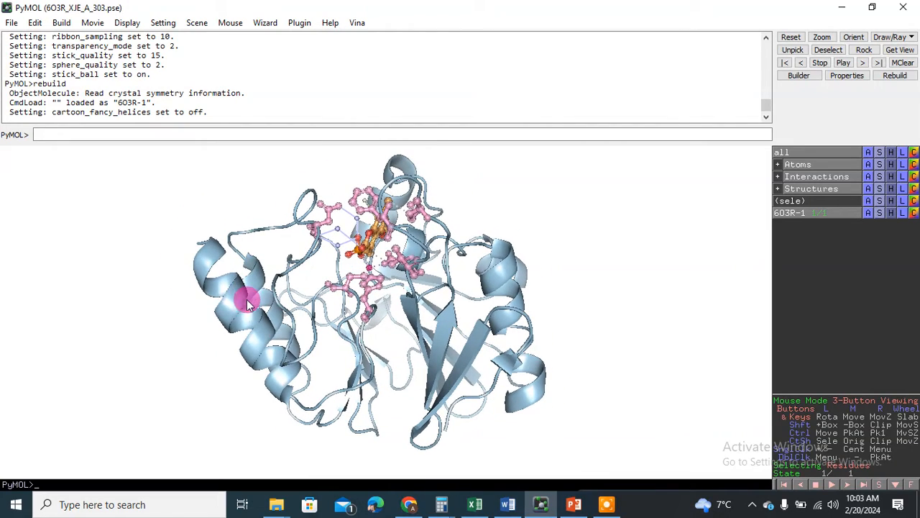
# - Set cartoon_oval_length to 0.7 and cartoon_oval_width to 0.2 for the protein's helices
pyautogui.click(137, 132)
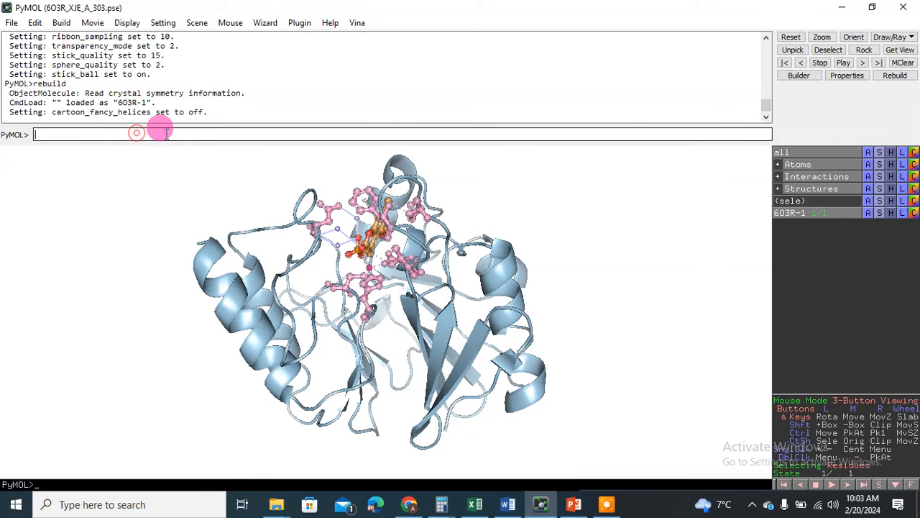
pyautogui.write('set cartoon_oval_length, 0.7')
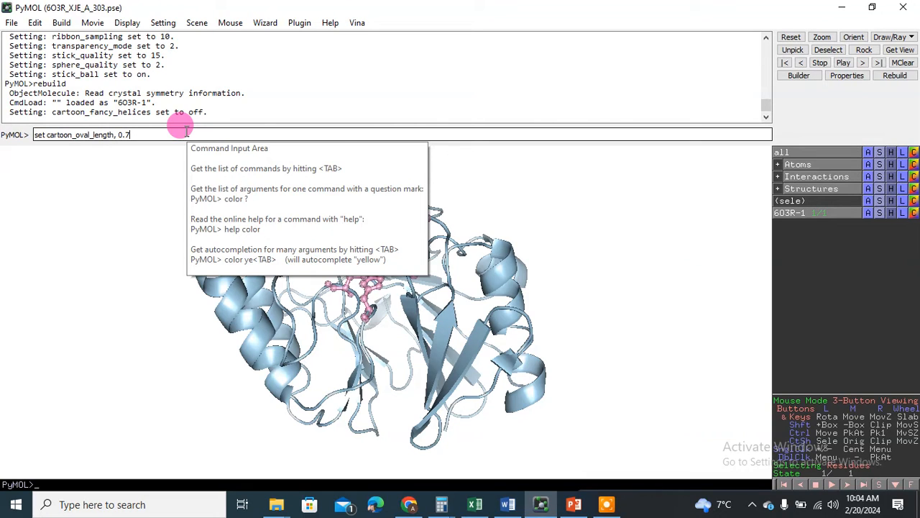
pyautogui.press('Return')
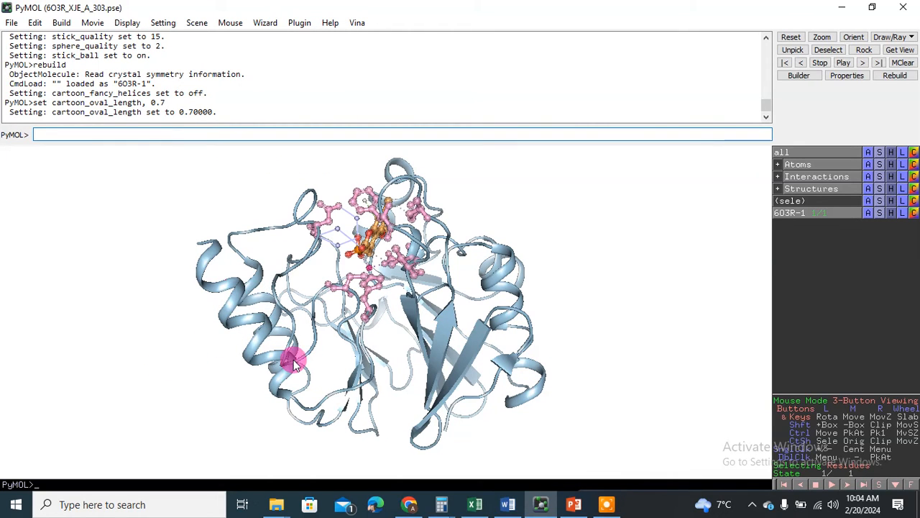
pyautogui.press('Up')
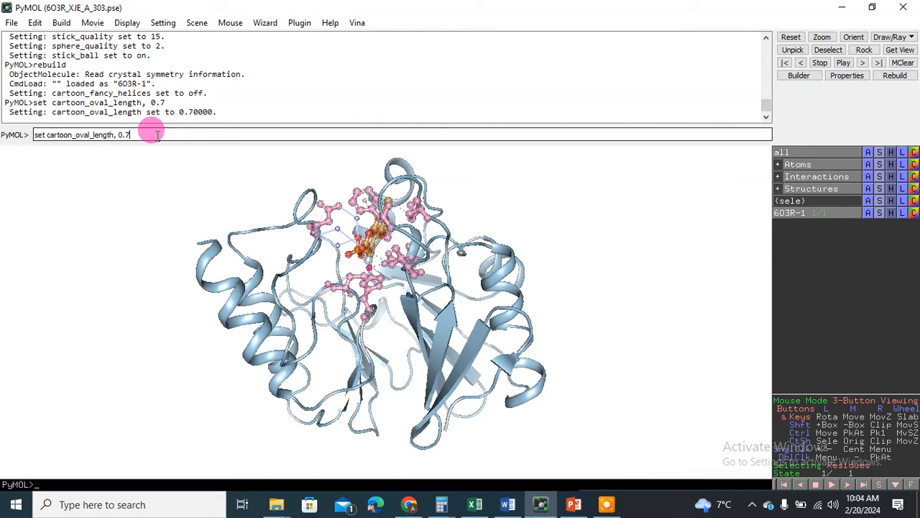
pyautogui.click(114, 134)
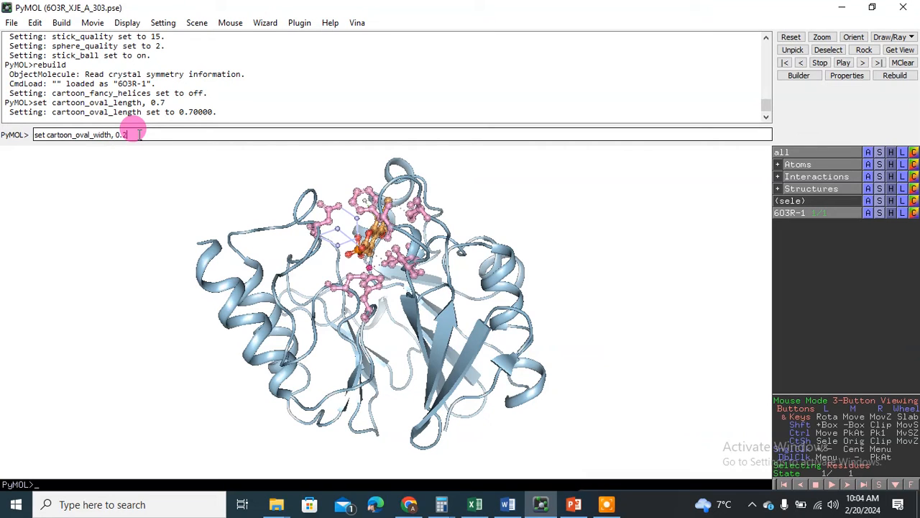
pyautogui.press('Return')
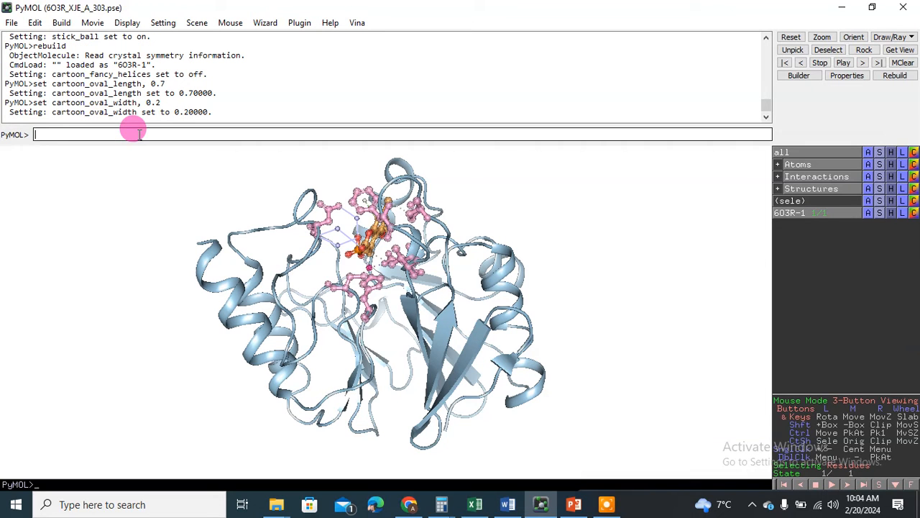
# - Show the molecular surface of the 6O3R-1 protein
pyautogui.moveTo(374, 272)
pyautogui.mouseDown()
pyautogui.moveTo(386, 282)
pyautogui.moveTo(384, 298)
pyautogui.moveTo(384, 248)
pyautogui.moveTo(386, 272)
pyautogui.moveTo(379, 250)
pyautogui.moveTo(381, 260)
pyautogui.mouseUp()
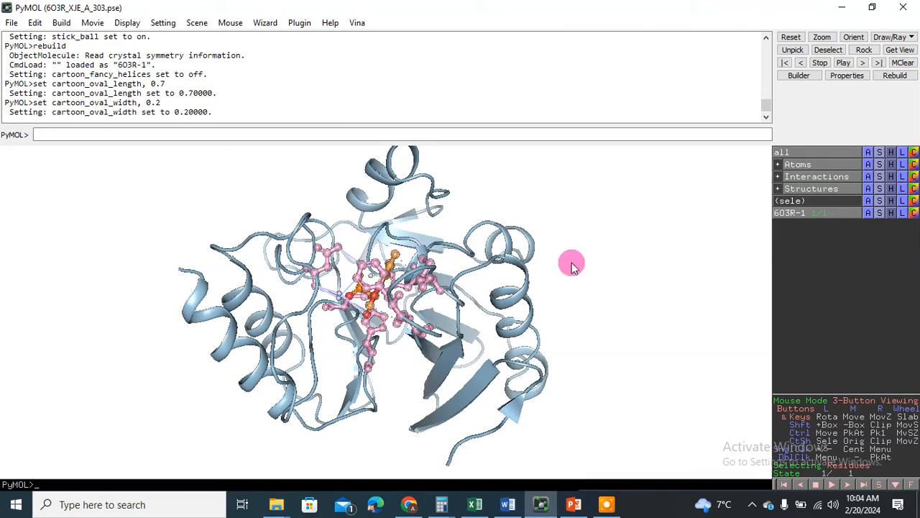
pyautogui.moveTo(388, 289); pyautogui.dragTo(389, 306, button='middle')
pyautogui.moveTo(388, 309); pyautogui.dragTo(388, 335, button='right')
pyautogui.moveTo(390, 340); pyautogui.dragTo(359, 308)
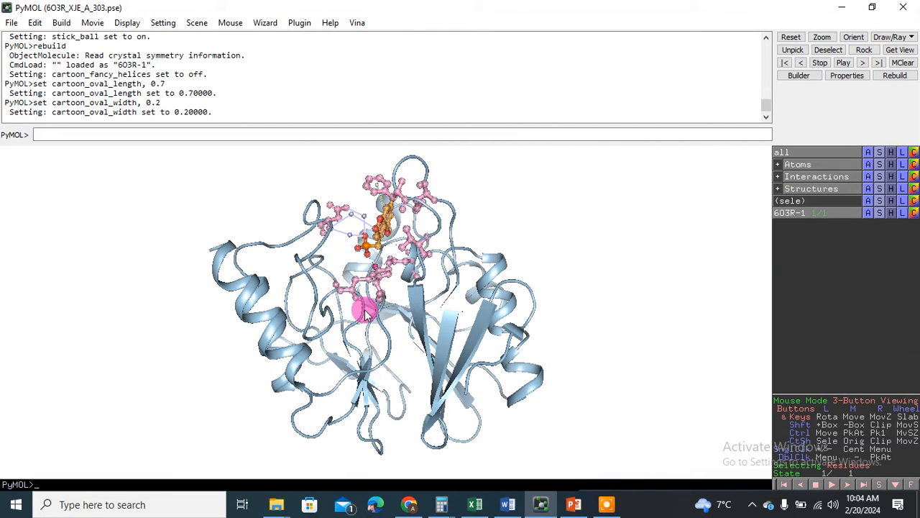
pyautogui.click(879, 213)
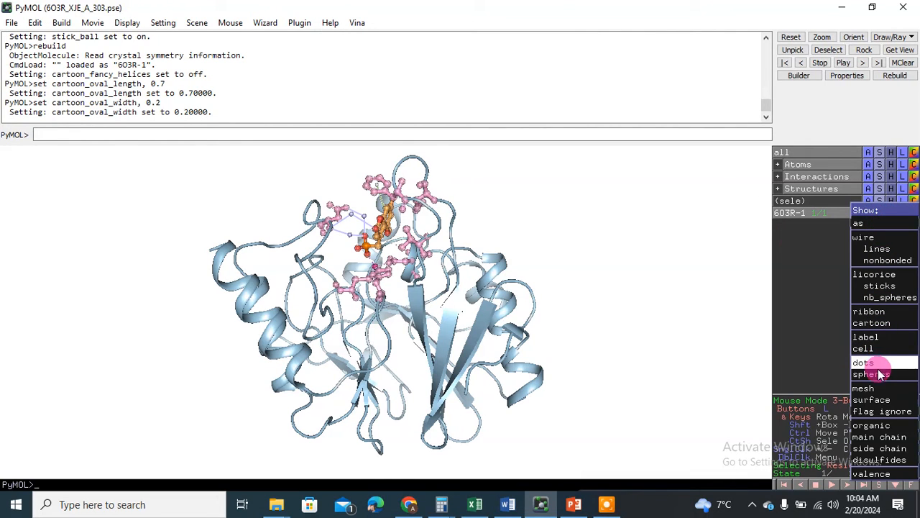
pyautogui.click(872, 400)
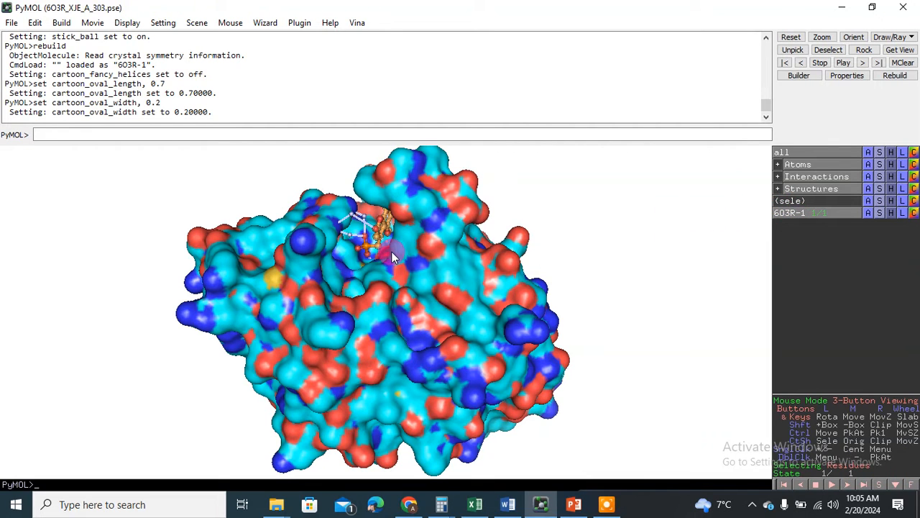
# - Set the protein surface's transparency to 0.2
pyautogui.moveTo(391, 253); pyautogui.dragTo(379, 225)
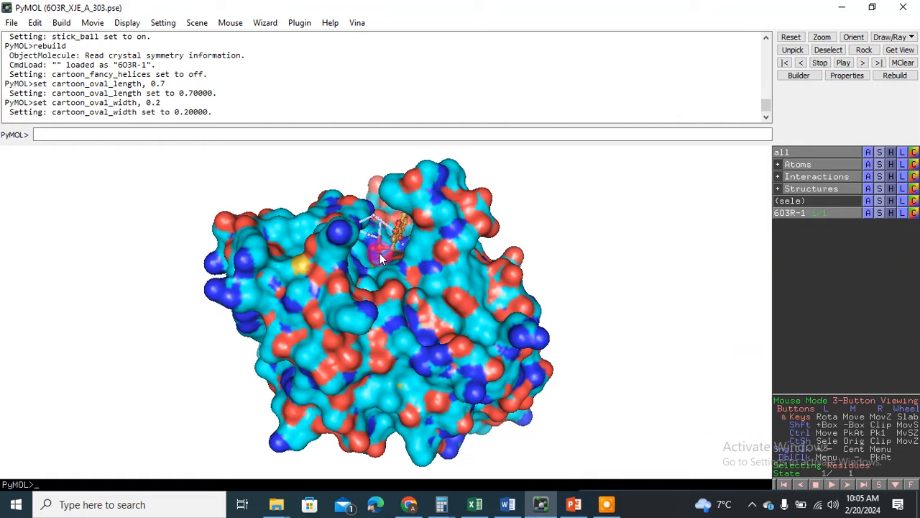
pyautogui.moveTo(380, 253); pyautogui.dragTo(380, 339, button='right')
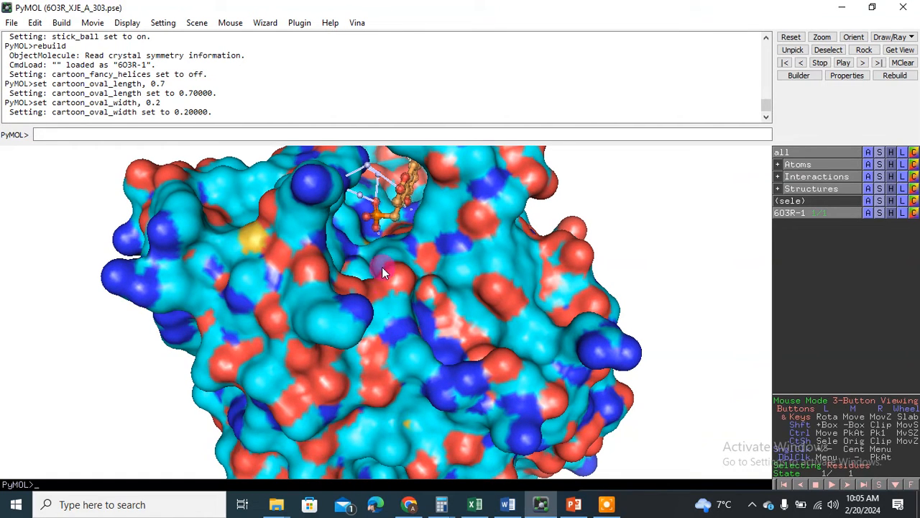
pyautogui.moveTo(383, 265); pyautogui.dragTo(389, 343)
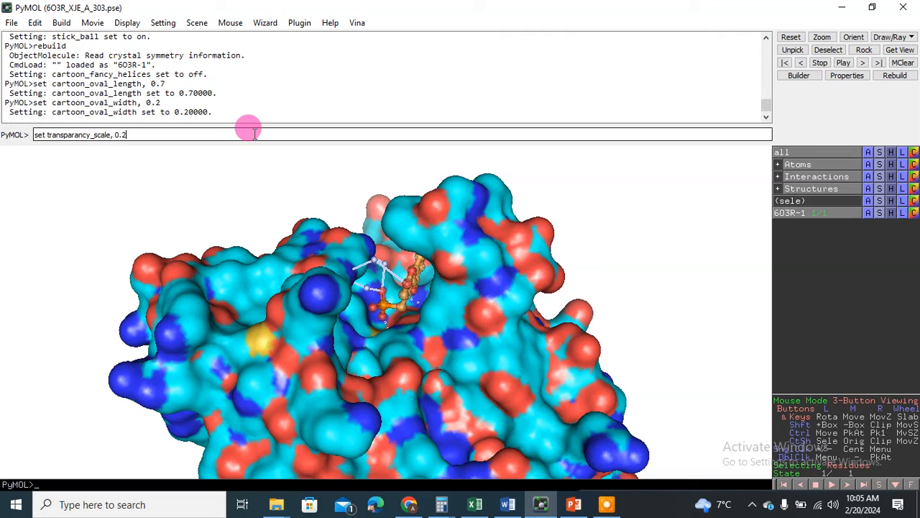
pyautogui.press('Return')
pyautogui.press('Up')
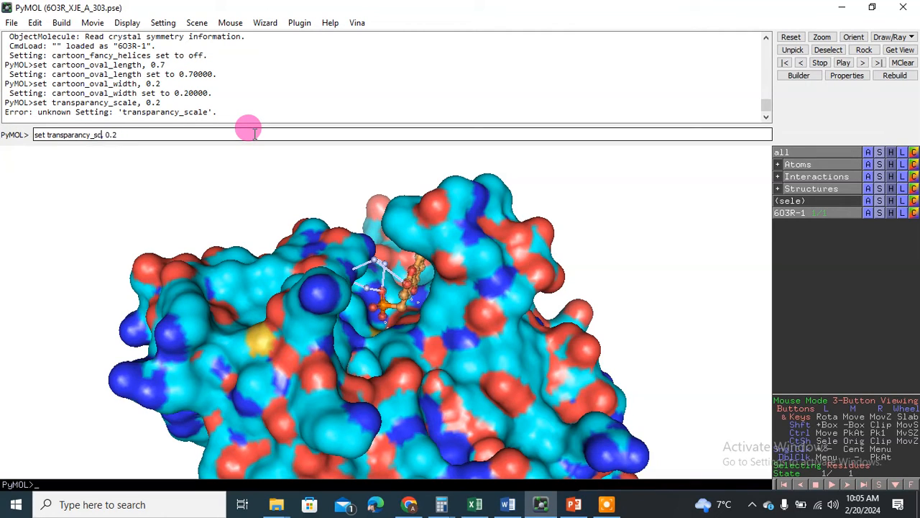
pyautogui.press('BackSpace')
pyautogui.press('BackSpace')
pyautogui.press('BackSpace')
pyautogui.press('Return')
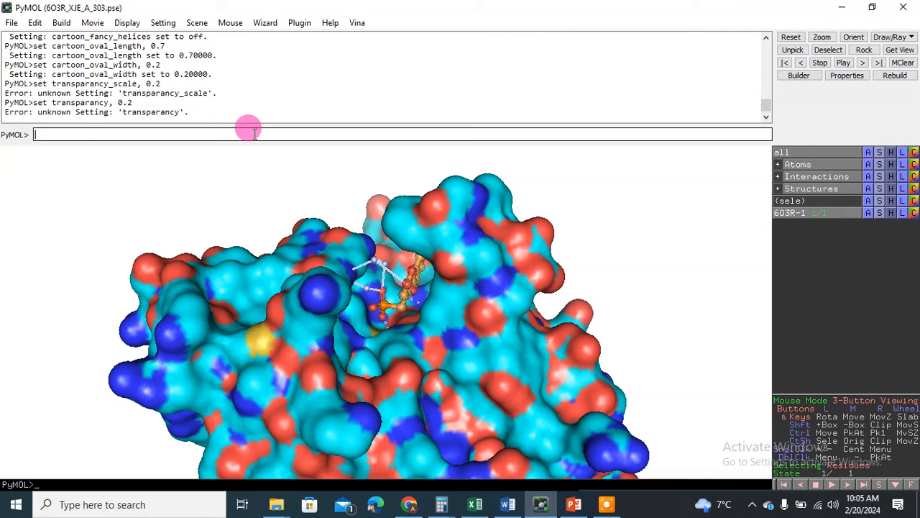
pyautogui.press('Up')
pyautogui.press('Return')
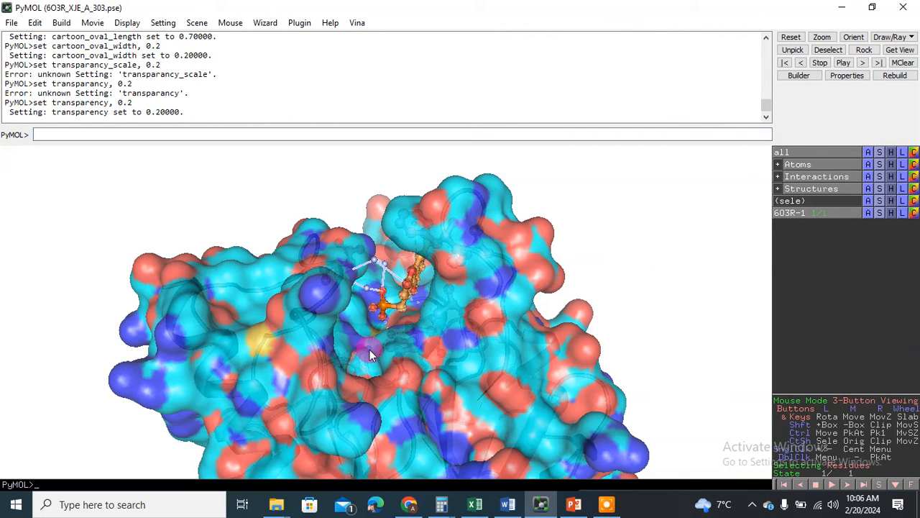
pyautogui.moveTo(370, 351); pyautogui.dragTo(376, 289, button='right')
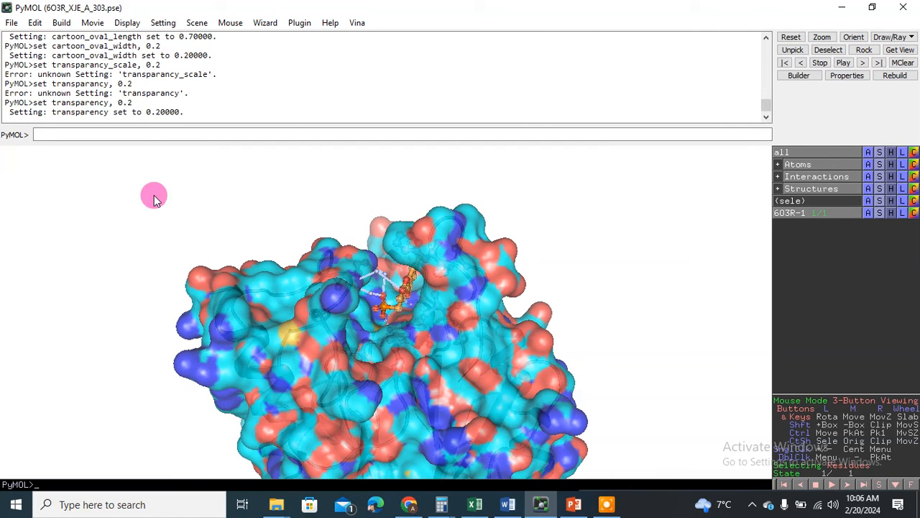
# - Set the protein surface's transparency to 0.7
pyautogui.click(147, 133)
pyautogui.press('Up')
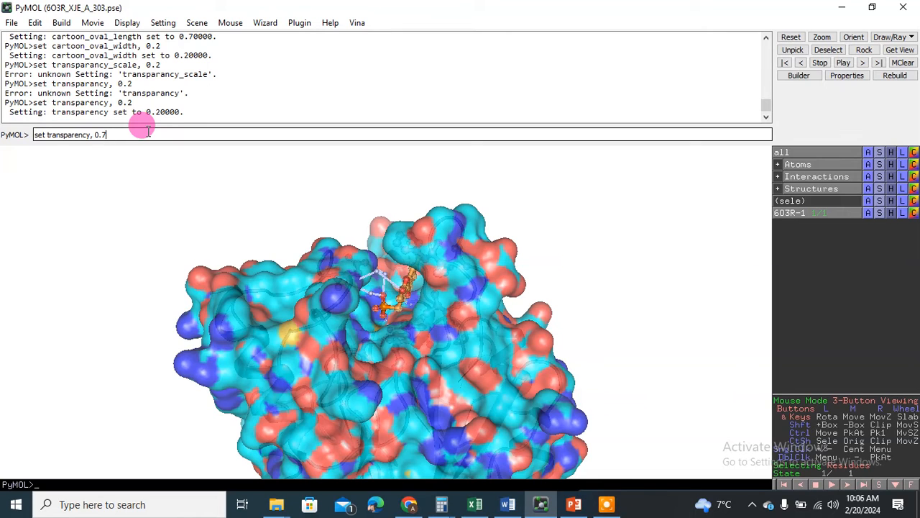
pyautogui.press('Return')
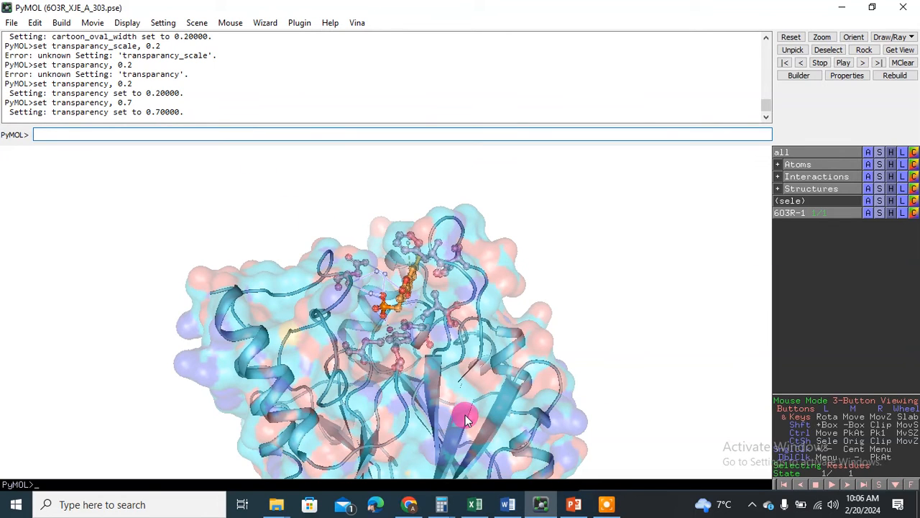
pyautogui.click(387, 390)
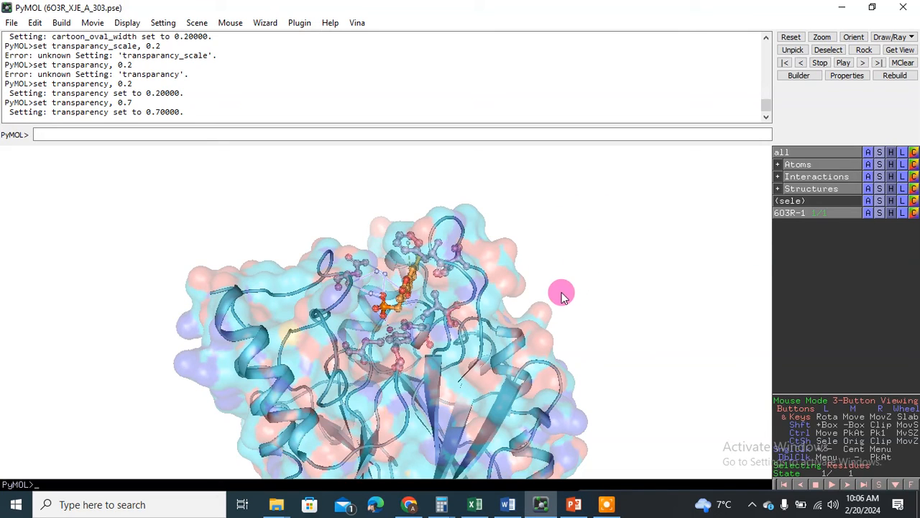
# - Color the 6O3R-1 object palecyan from the tints
pyautogui.click(914, 213)
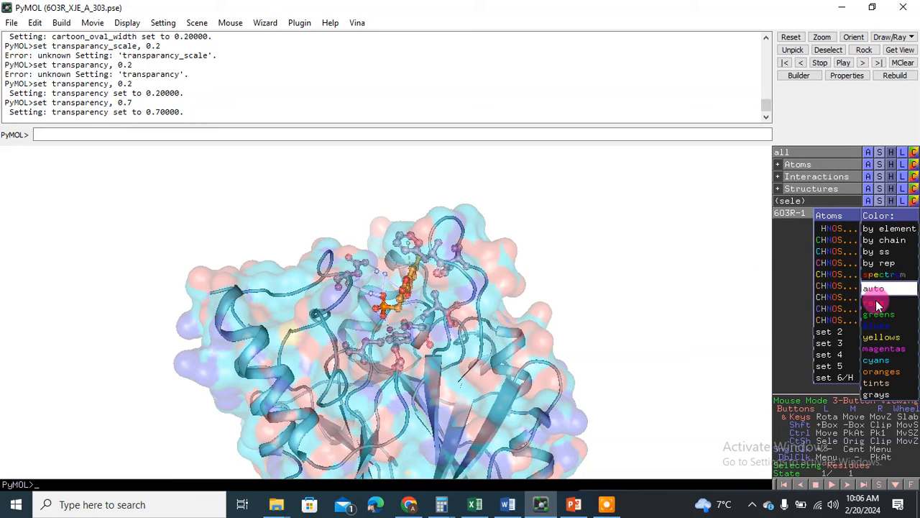
pyautogui.moveTo(877, 305)
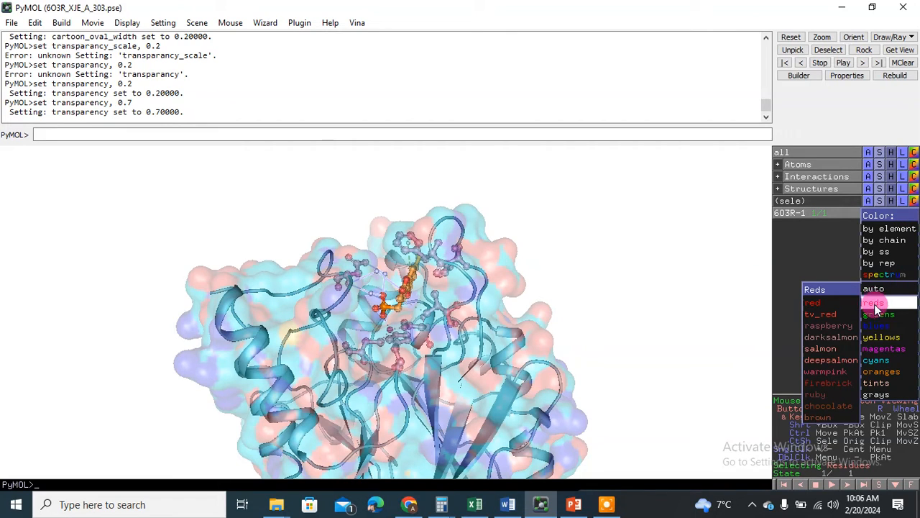
pyautogui.moveTo(872, 385)
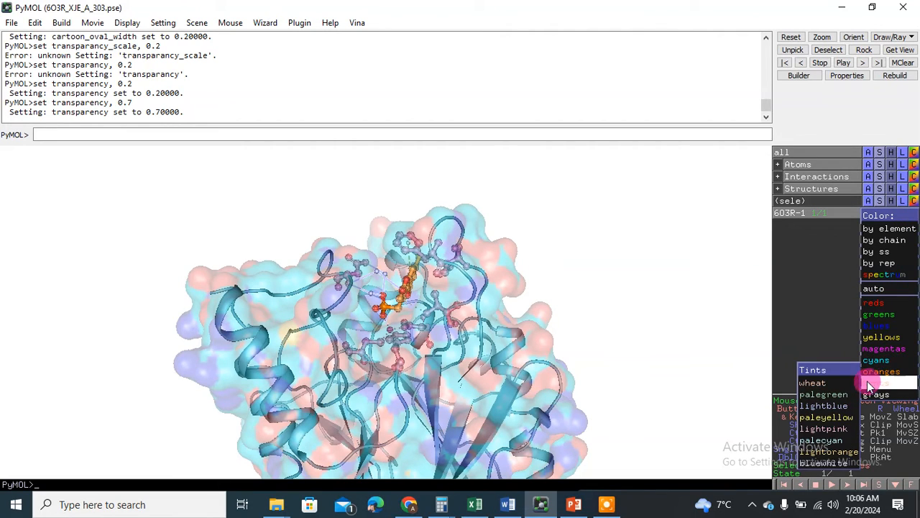
pyautogui.click(834, 444)
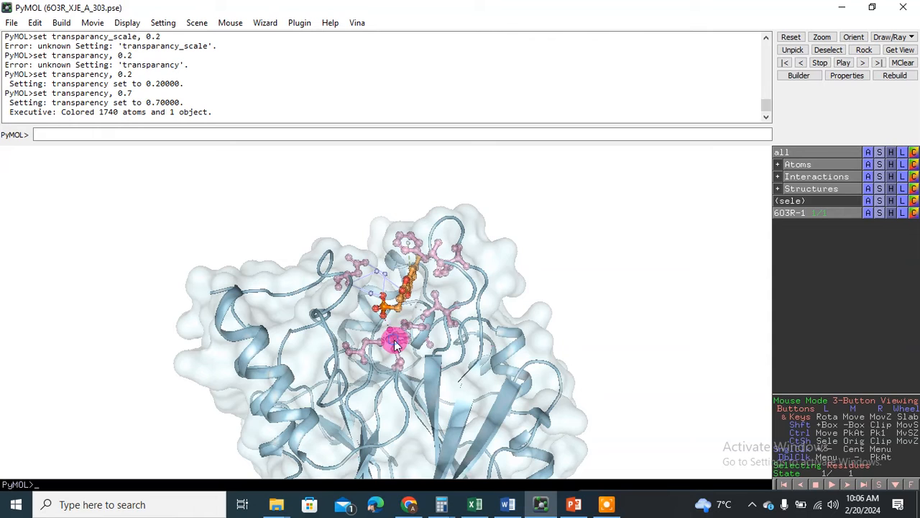
# - Frame the binding site closely and ray-trace the scene at 2000 by 2000 pixels
pyautogui.moveTo(396, 337); pyautogui.dragTo(395, 394, button='right')
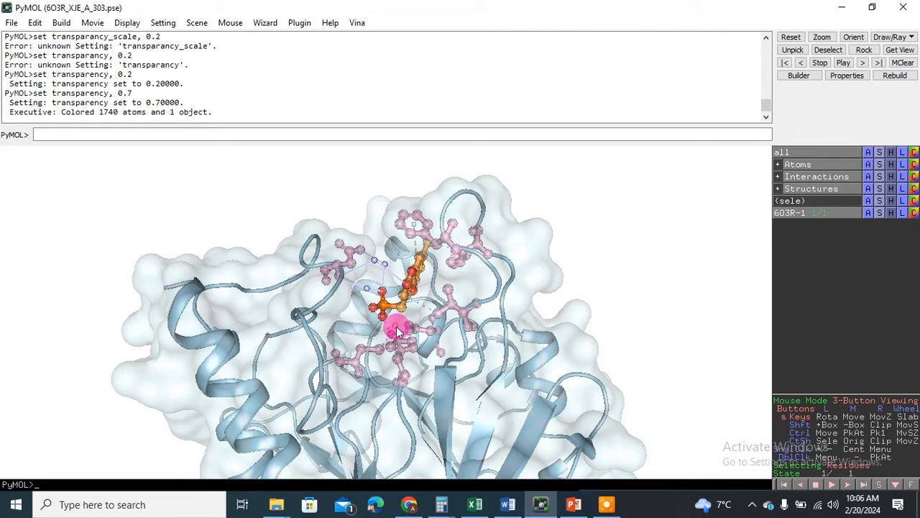
pyautogui.moveTo(395, 330); pyautogui.dragTo(419, 338)
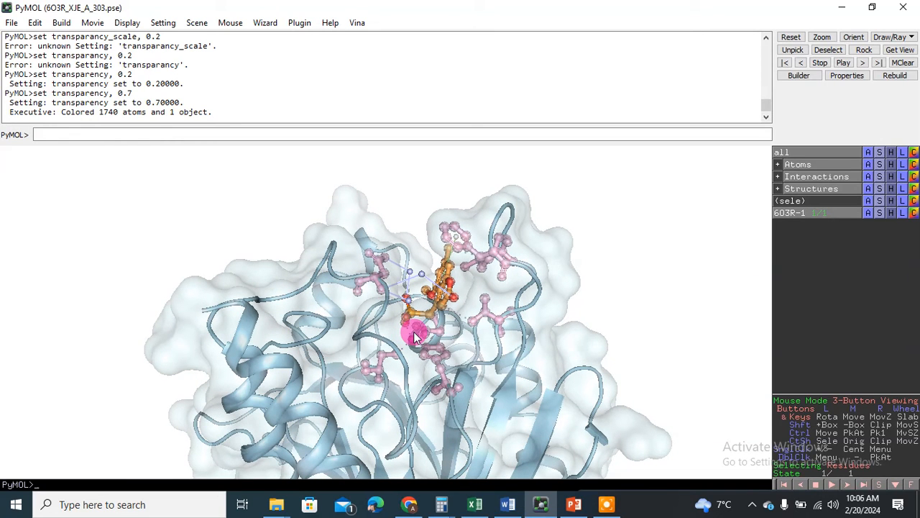
pyautogui.click(224, 131)
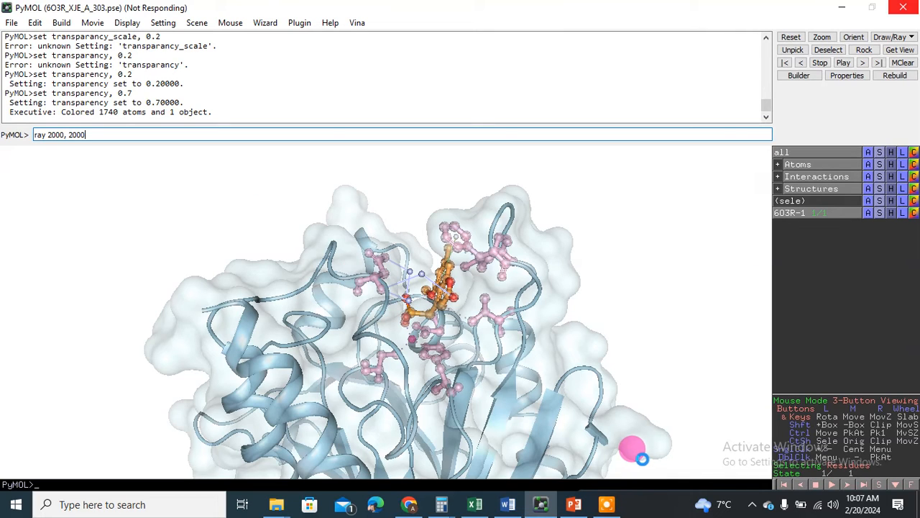
pyautogui.click(608, 506)
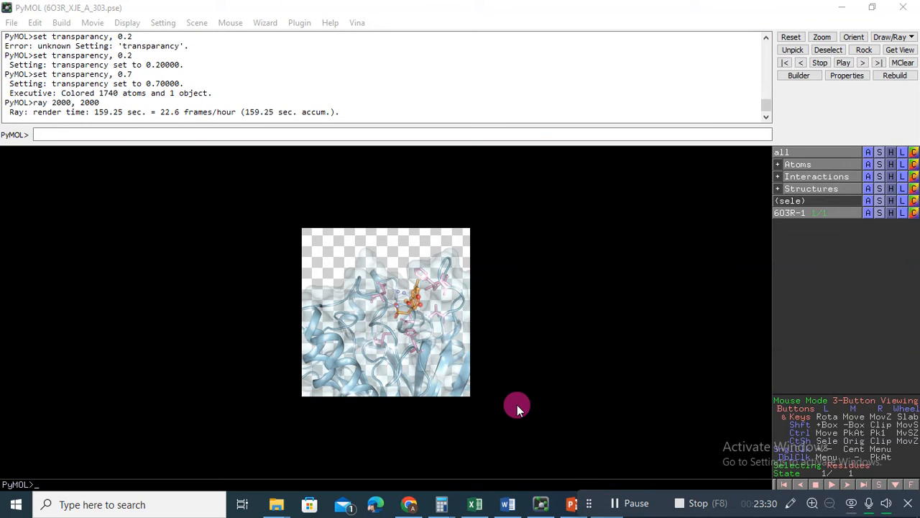
# - Switch to File Explorer, open the 123 folder on the Desktop and copy its full path
pyautogui.click(91, 133)
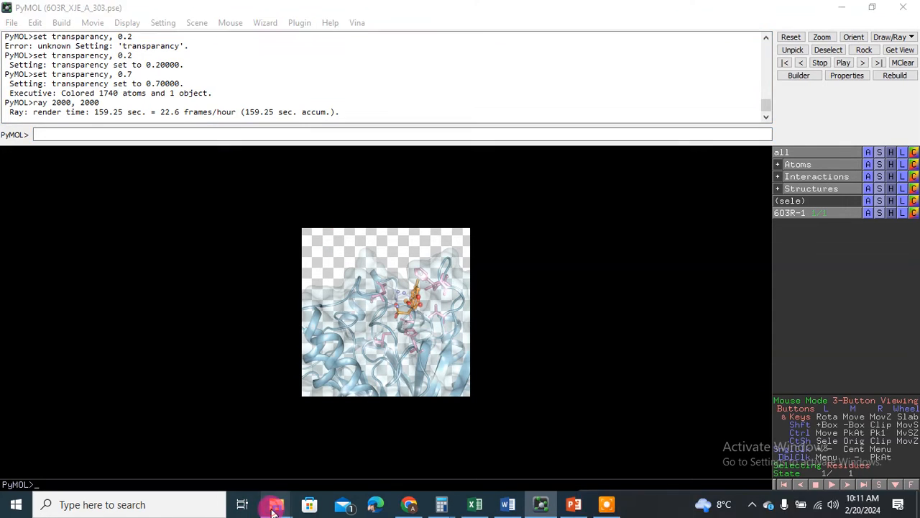
pyautogui.moveTo(274, 507)
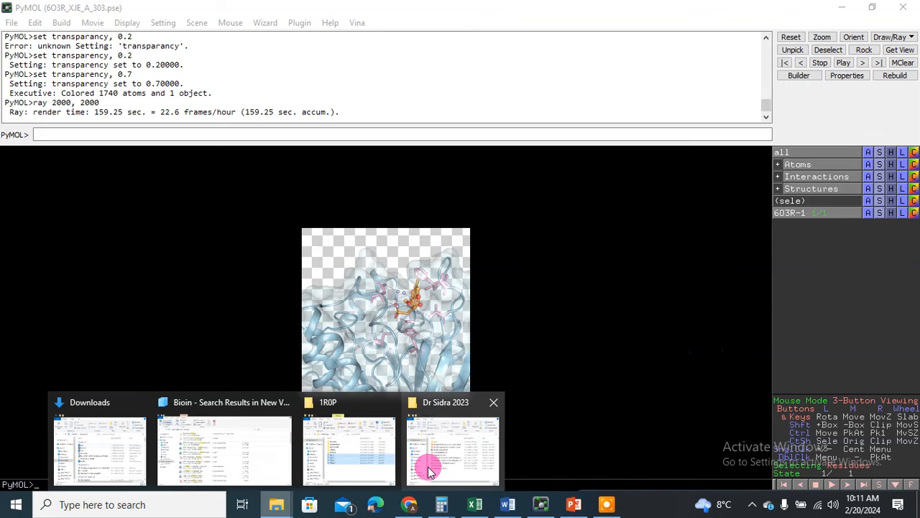
pyautogui.click(350, 448)
pyautogui.click(315, 353)
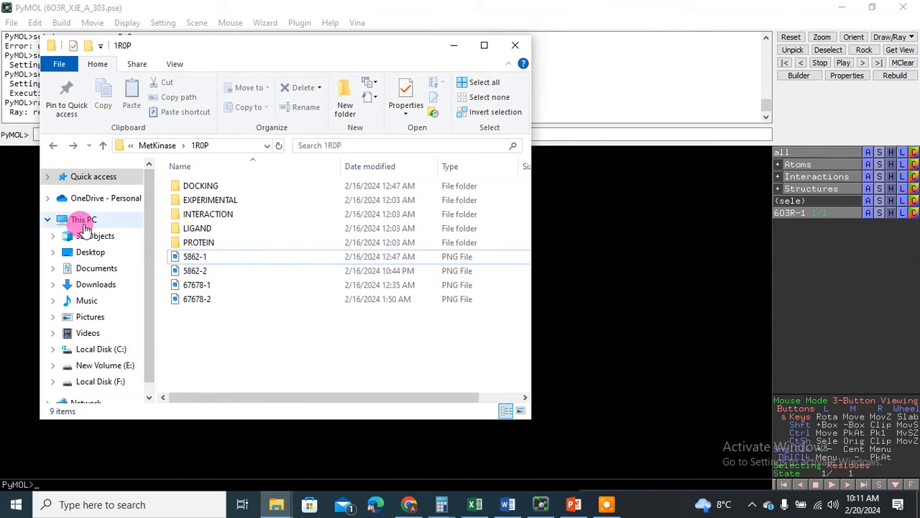
pyautogui.click(89, 253)
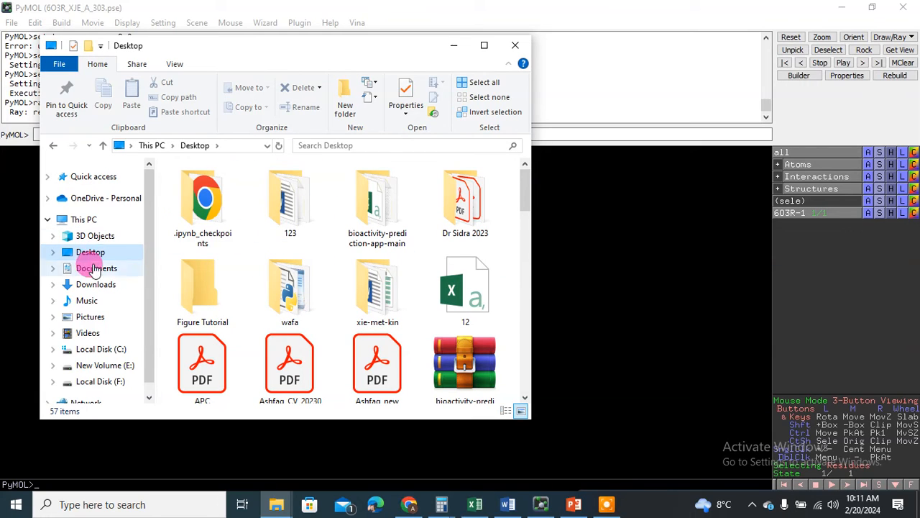
pyautogui.doubleClick(294, 220)
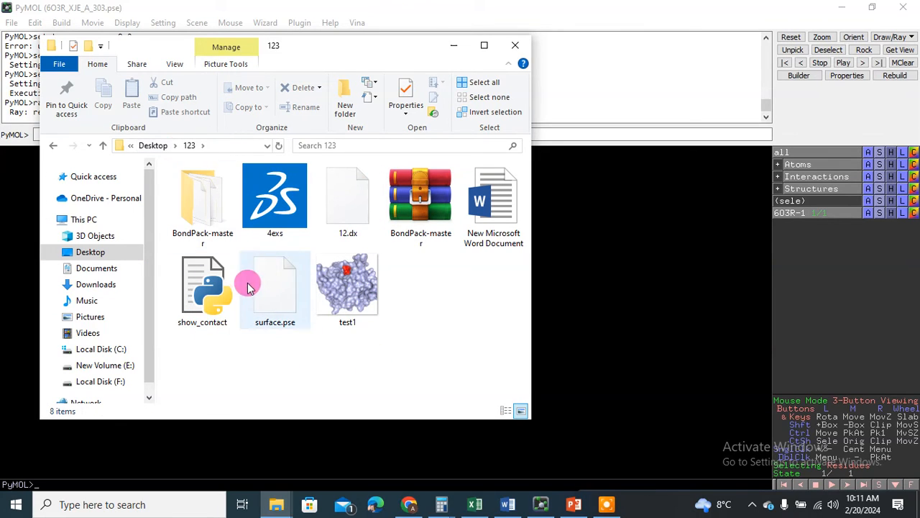
pyautogui.click(227, 145)
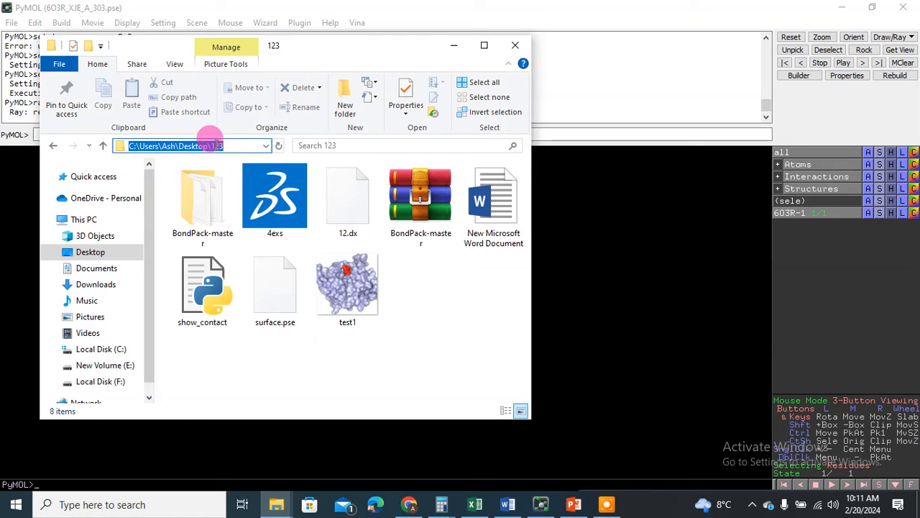
pyautogui.rightClick(207, 145)
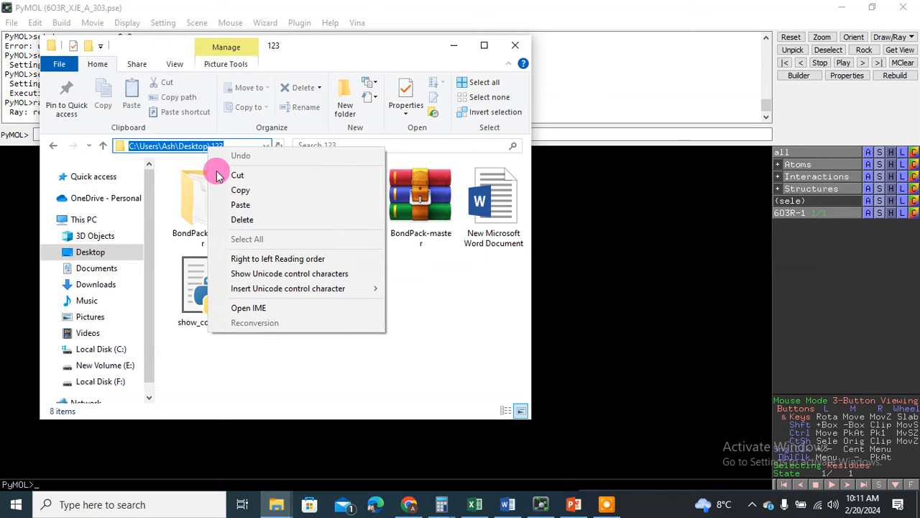
pyautogui.click(226, 189)
# - Return to PyMOL and change the working directory to the copied path of the Desktop's 123 folder
pyautogui.click(435, 33)
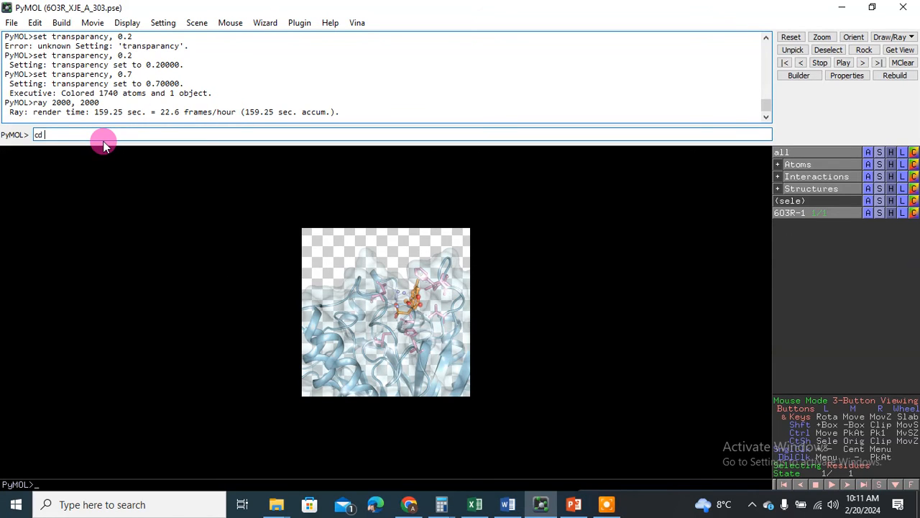
pyautogui.hotkey('ctrl', 'v')
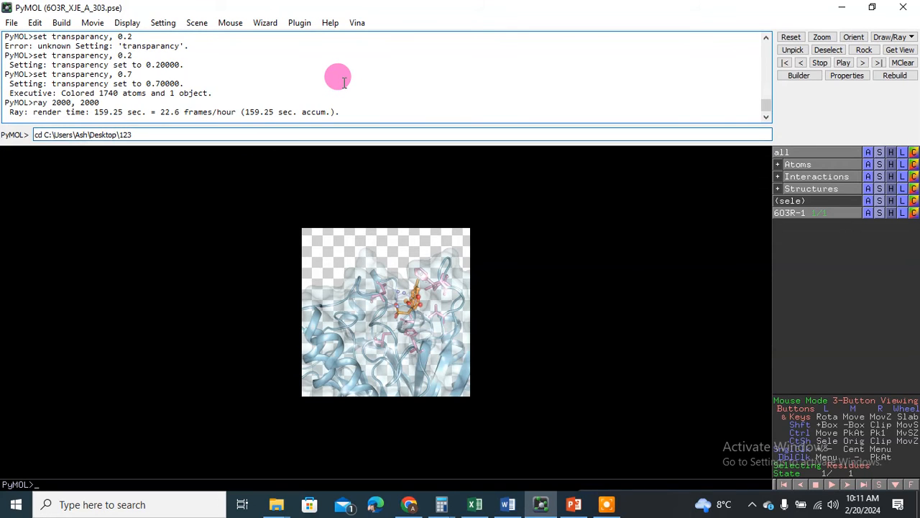
pyautogui.press('Return')
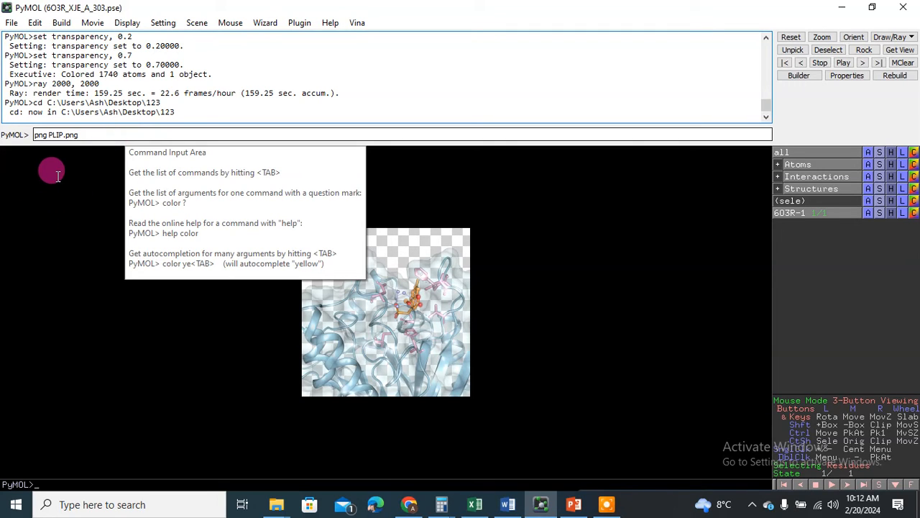
# - Save the ray-traced image as PLIP.png in the working directory and check the reported image size
pyautogui.press('Return')
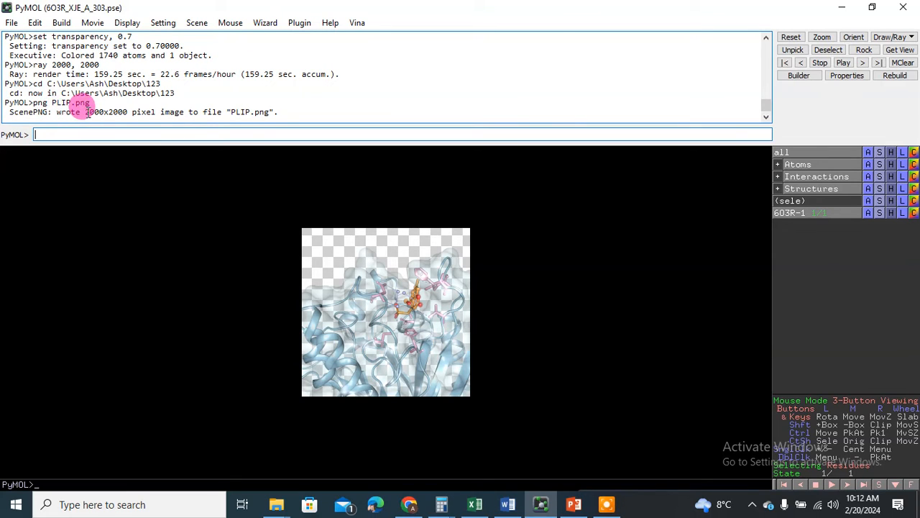
pyautogui.moveTo(86, 113); pyautogui.dragTo(246, 113)
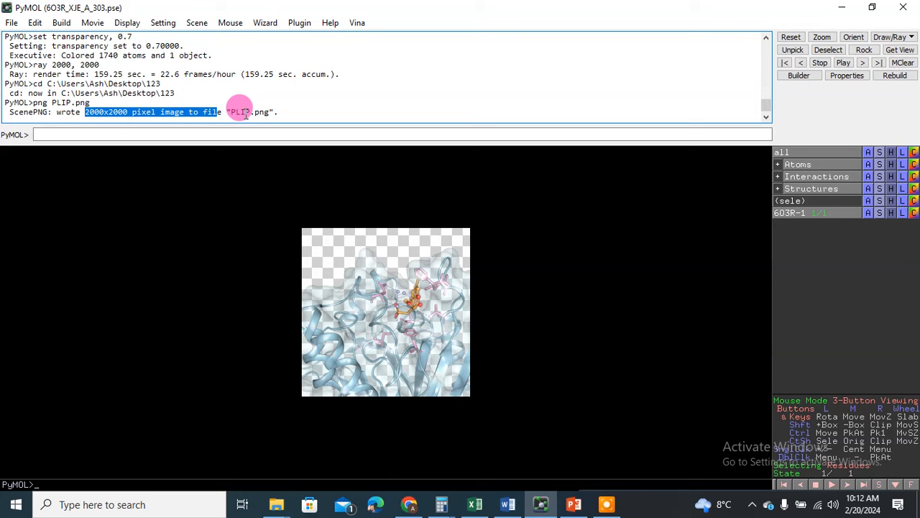
pyautogui.click(248, 316)
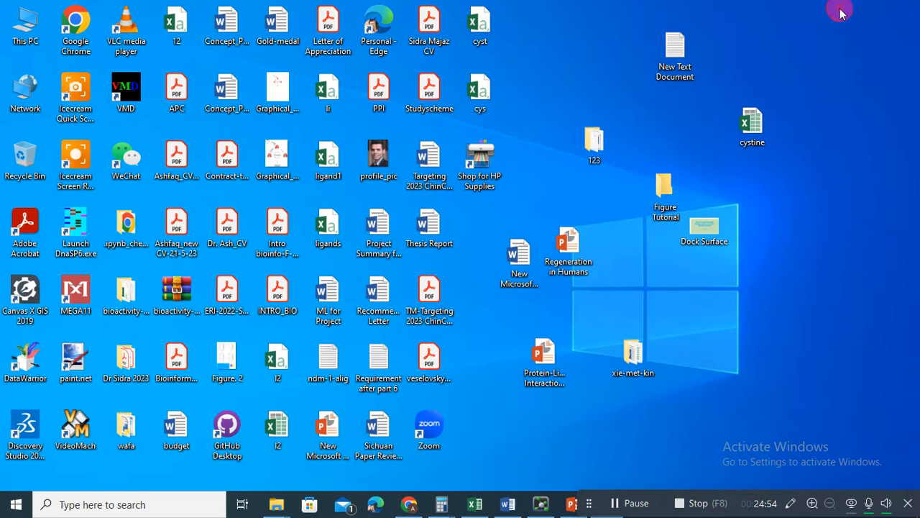
# - Minimise the remaining window and open the 123 folder on the Desktop
pyautogui.click(839, 8)
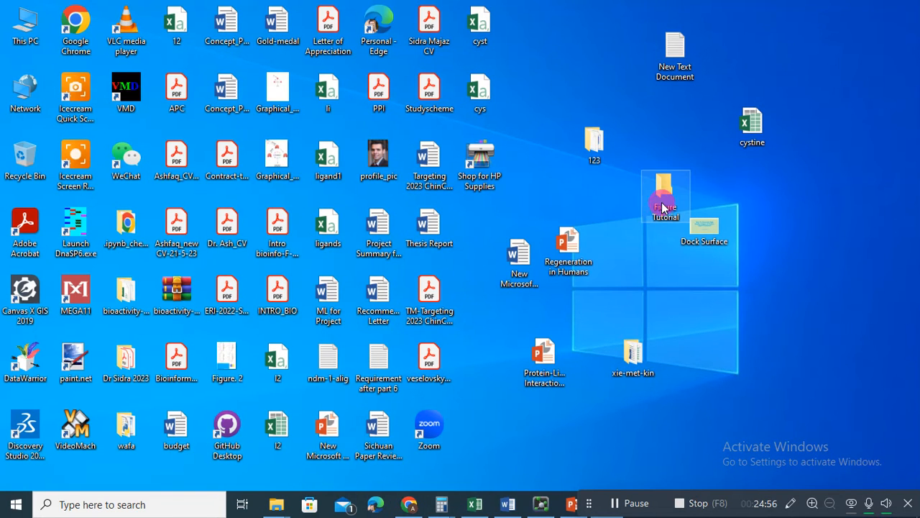
pyautogui.click(590, 150)
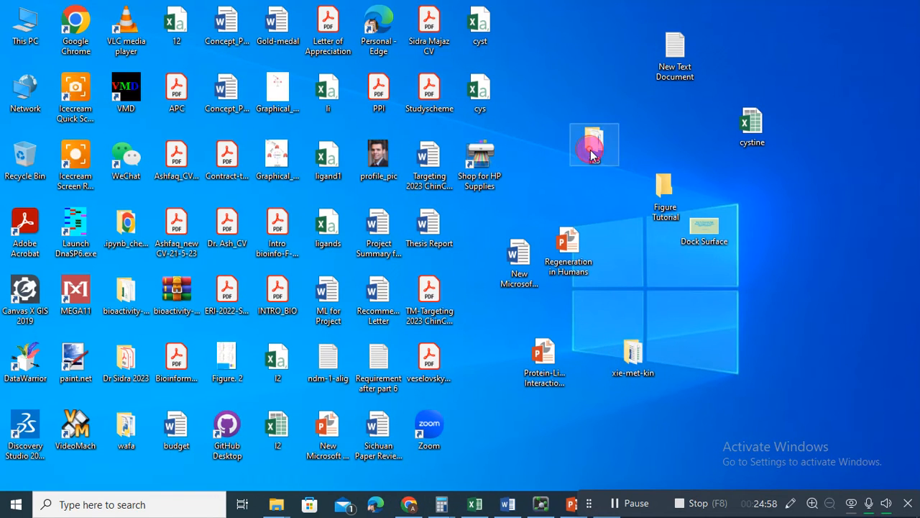
pyautogui.doubleClick(590, 149)
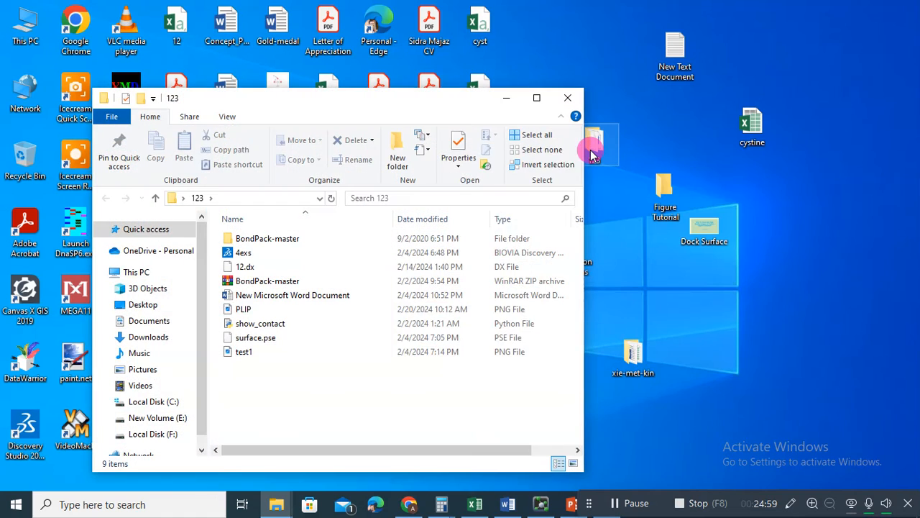
pyautogui.click(243, 354)
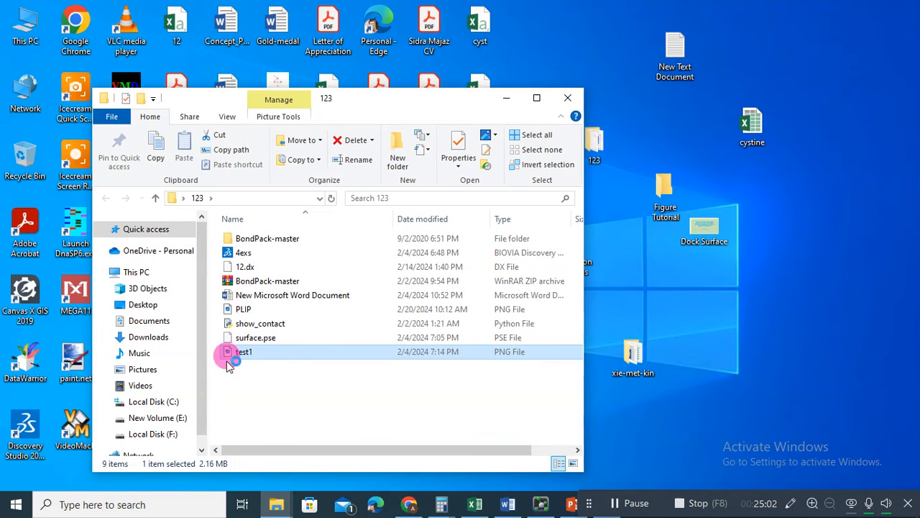
pyautogui.doubleClick(232, 354)
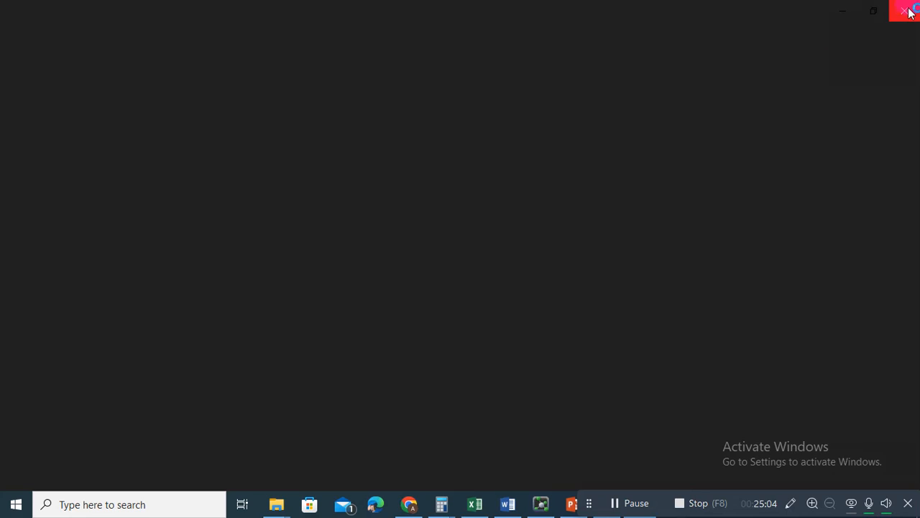
pyautogui.click(911, 7)
# - Open PLIP.png from the 123 folder and inspect the rendered binding site and interactions up close
pyautogui.doubleClick(243, 309)
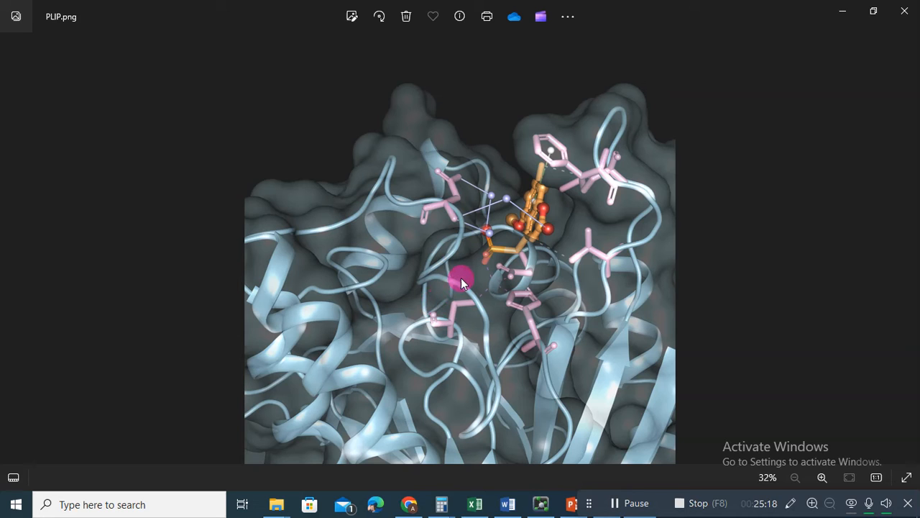
pyautogui.scroll(7, 461, 278)
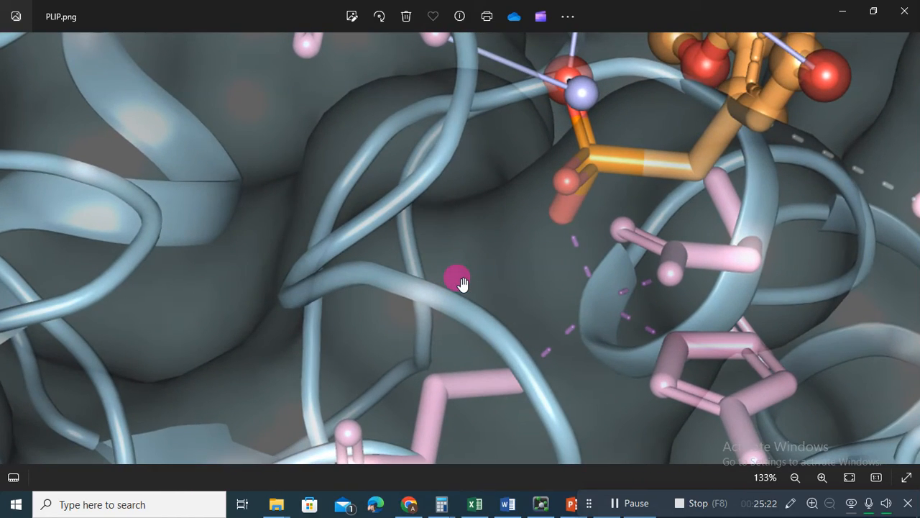
pyautogui.scroll(-5, 462, 284)
pyautogui.scroll(-1, 465, 263)
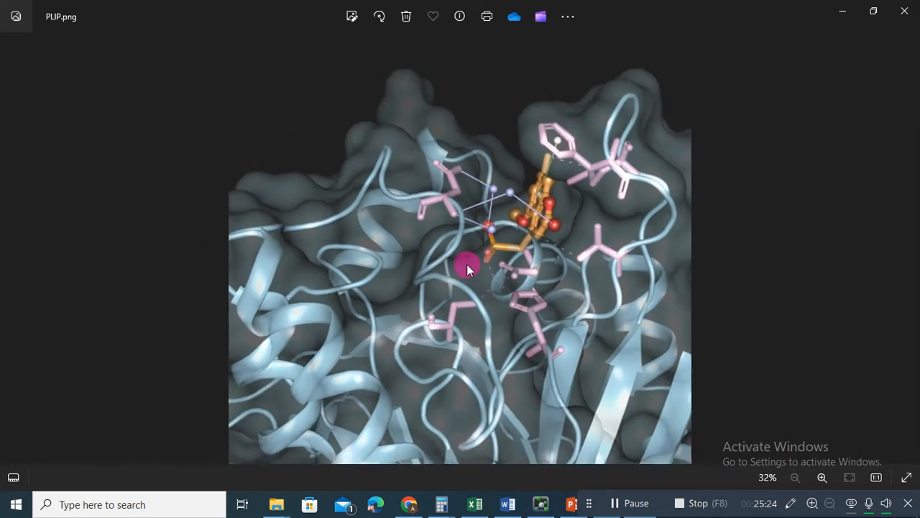
pyautogui.scroll(3, 466, 264)
pyautogui.scroll(-3, 463, 262)
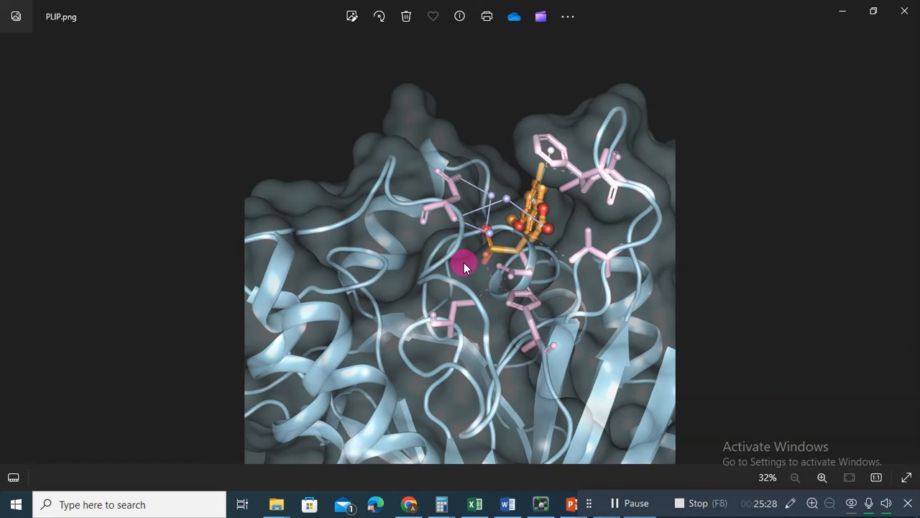
# - Switch back to PyMOL and expand the Interactions group to list its interaction types
pyautogui.click(409, 504)
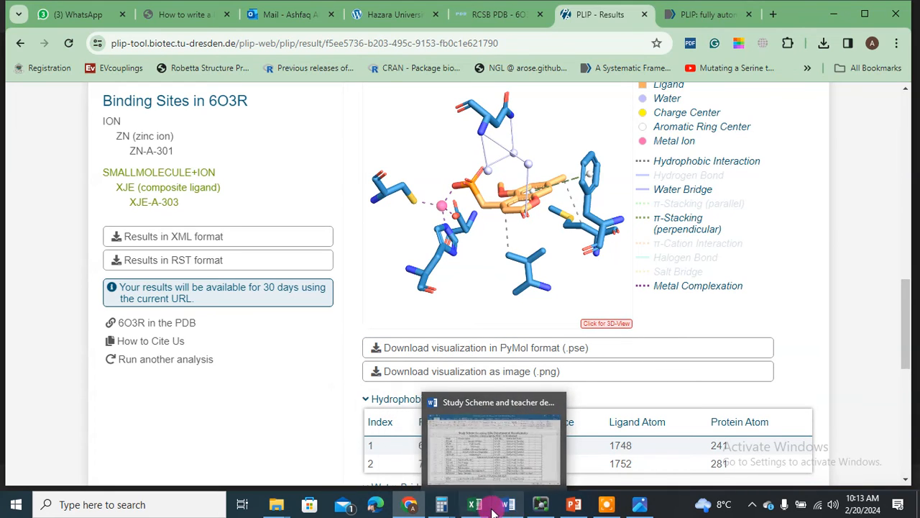
pyautogui.click(539, 505)
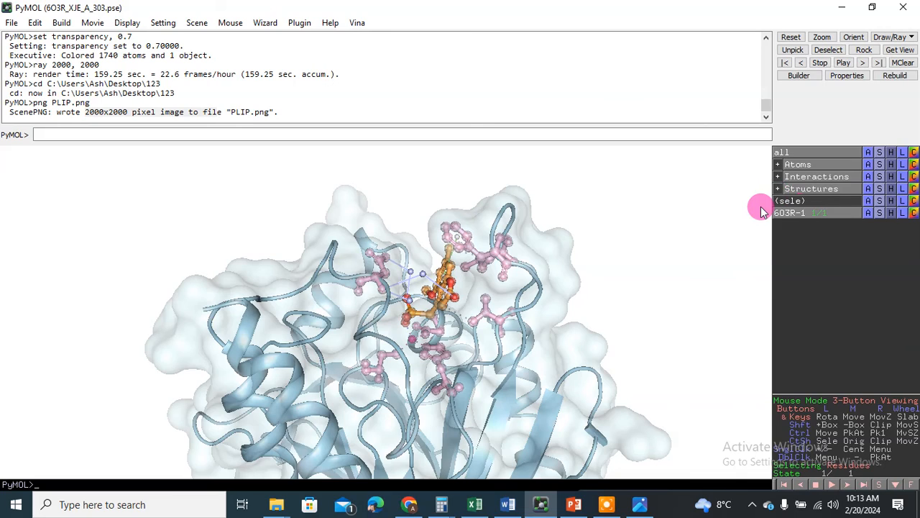
pyautogui.click(776, 177)
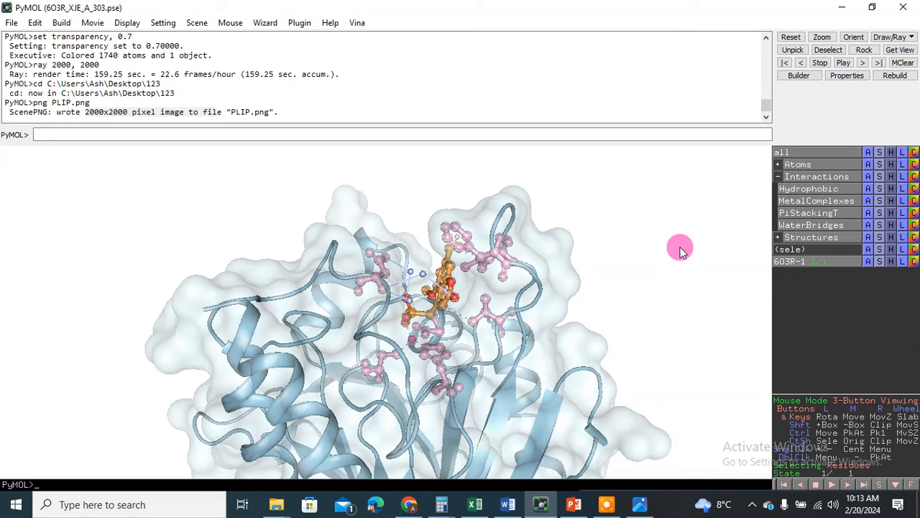
# - Select residue CYS 208 beneath the ligand and read its structure, chain, residue and atom identifiers in the log
pyautogui.click(386, 360)
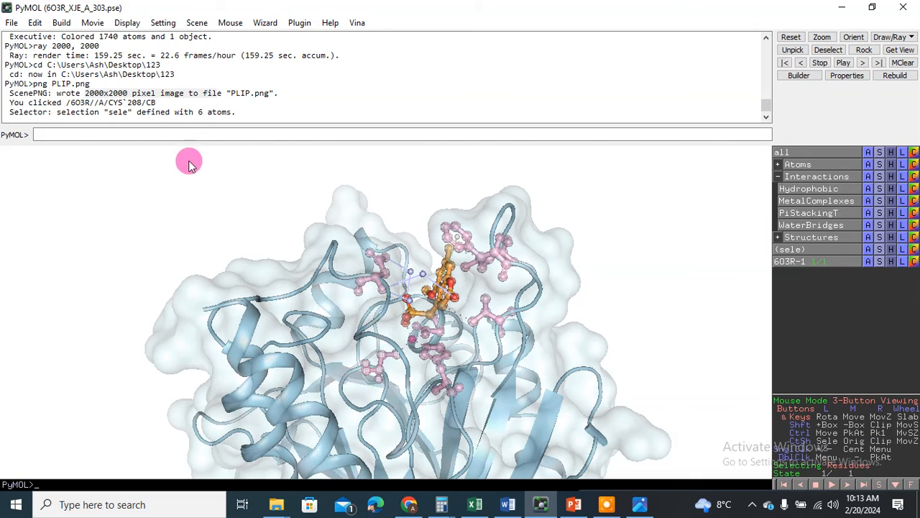
pyautogui.doubleClick(115, 102)
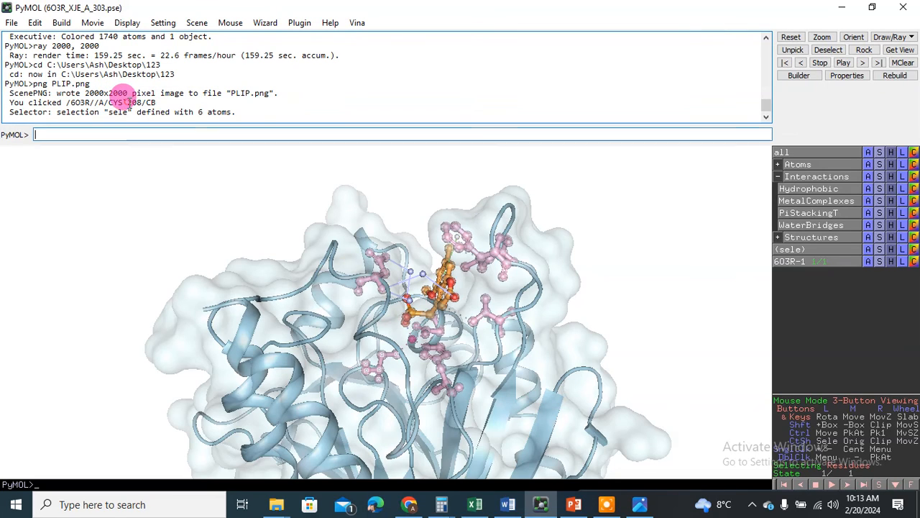
pyautogui.doubleClick(135, 102)
pyautogui.moveTo(136, 102); pyautogui.dragTo(149, 105)
pyautogui.doubleClick(150, 103)
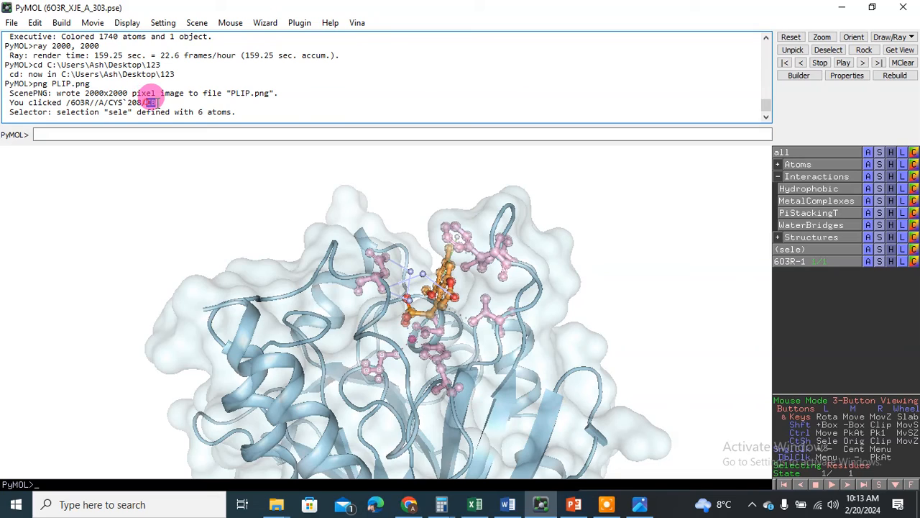
pyautogui.click(99, 102)
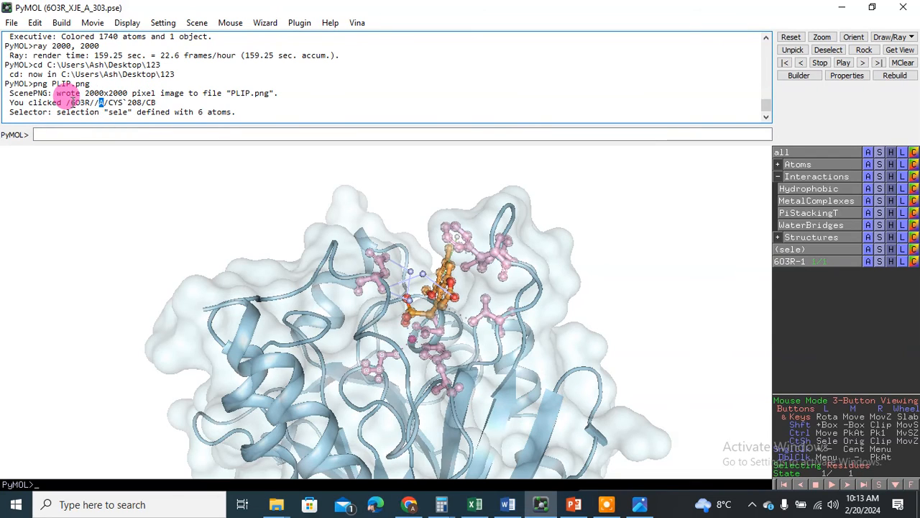
pyautogui.click(75, 102)
pyautogui.doubleClick(79, 102)
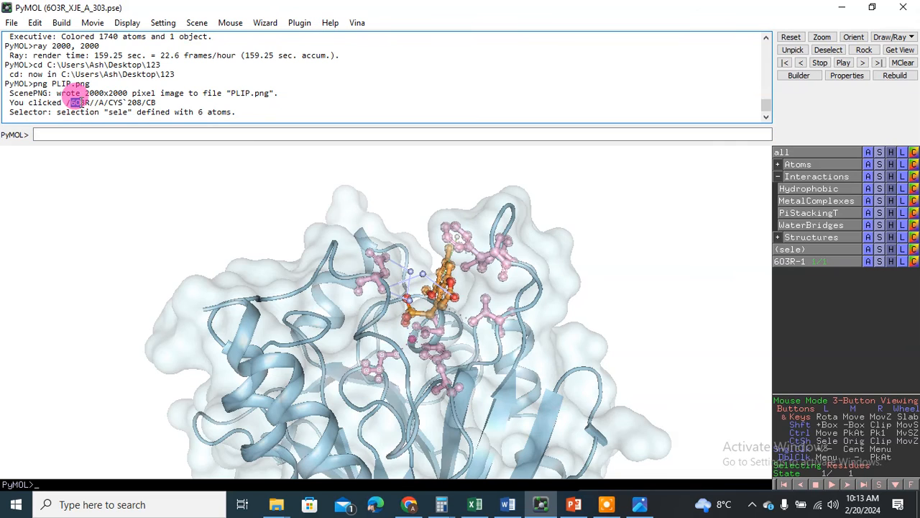
pyautogui.moveTo(78, 102); pyautogui.dragTo(86, 102)
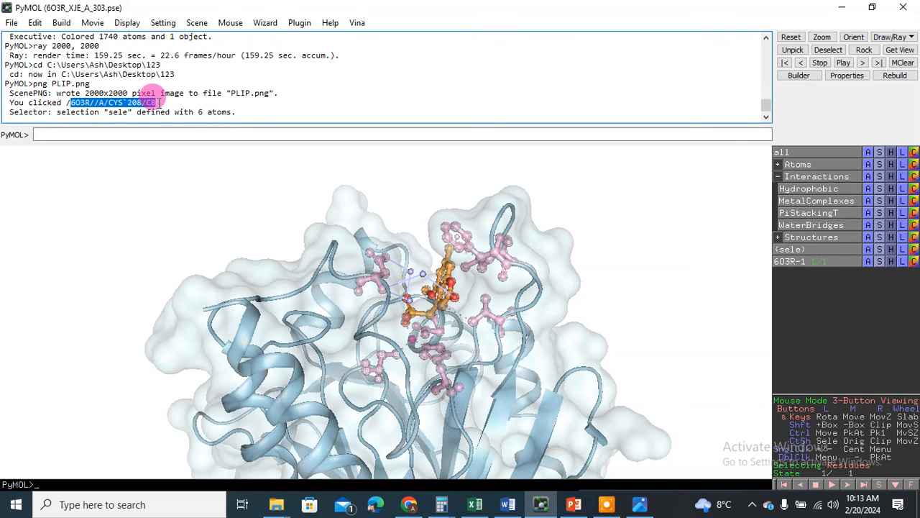
# - Select residue VAL 73 beside the ligand and read its residue name, number and atom identifier in the log
pyautogui.moveTo(390, 368); pyautogui.dragTo(349, 288)
pyautogui.click(347, 300)
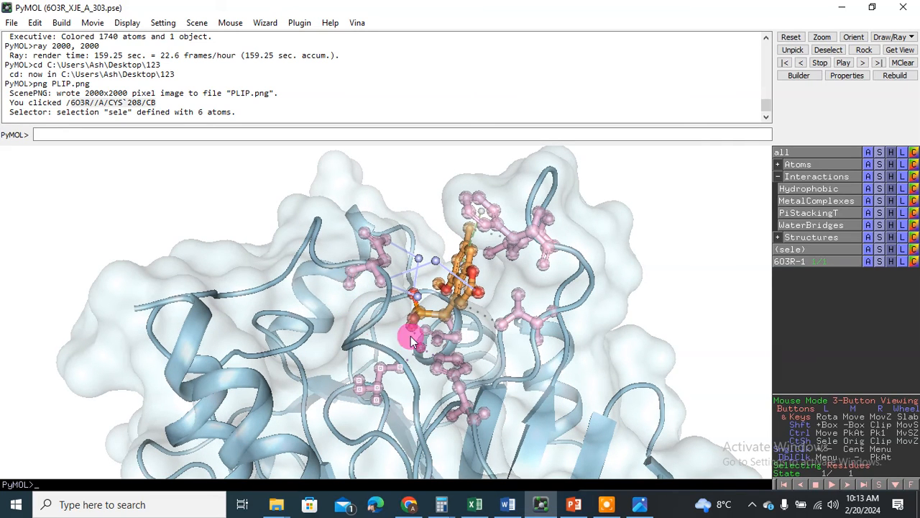
pyautogui.click(517, 313)
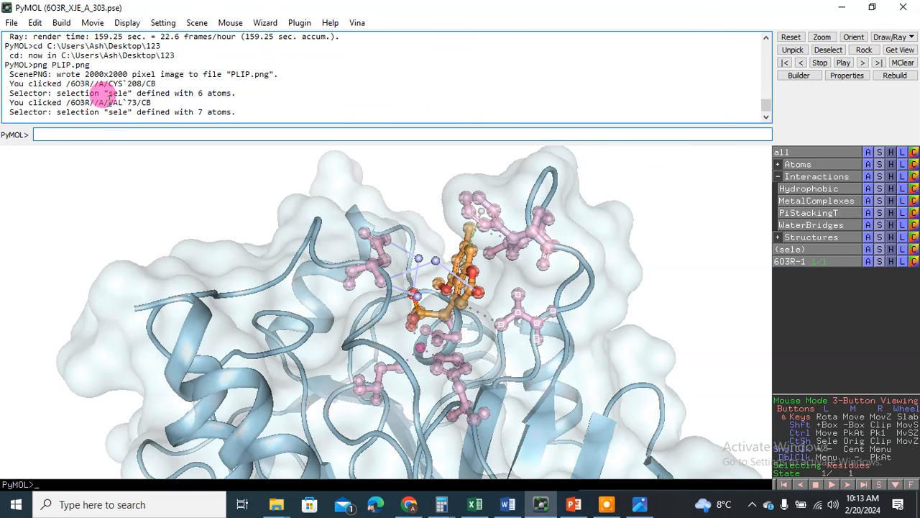
pyautogui.doubleClick(115, 103)
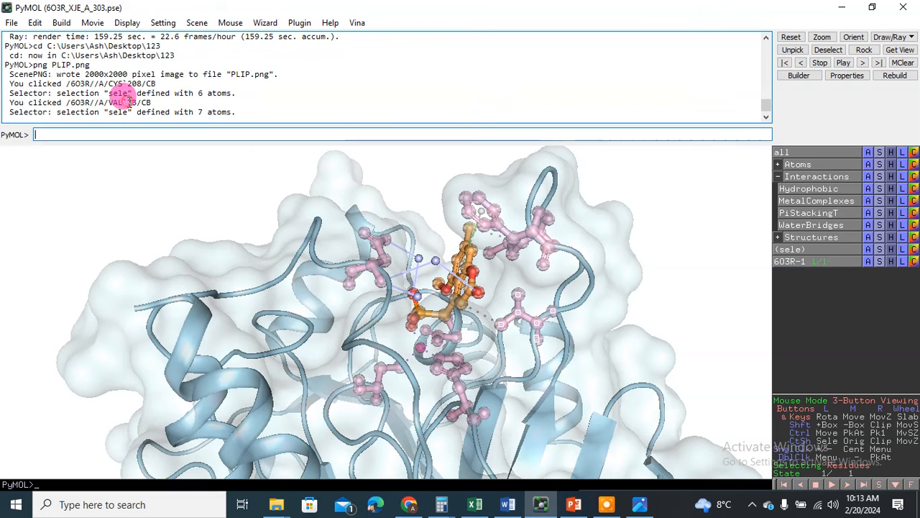
pyautogui.doubleClick(132, 102)
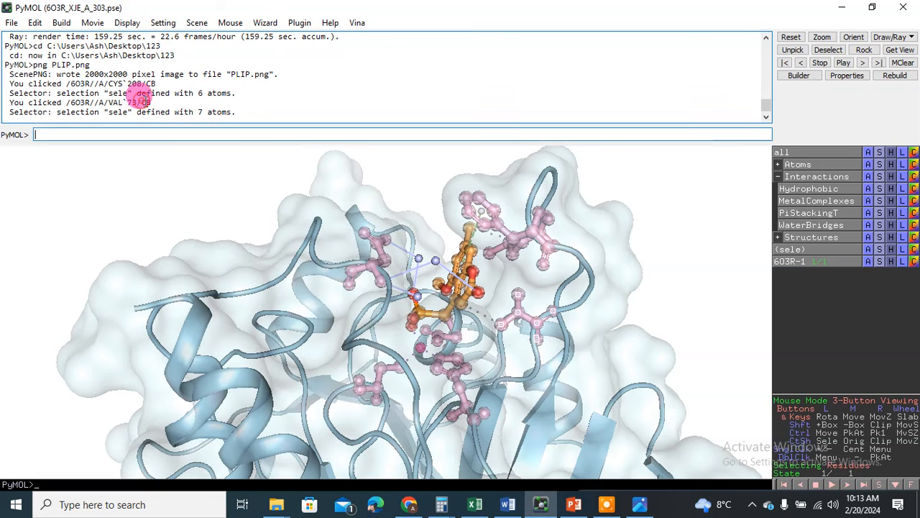
pyautogui.doubleClick(146, 102)
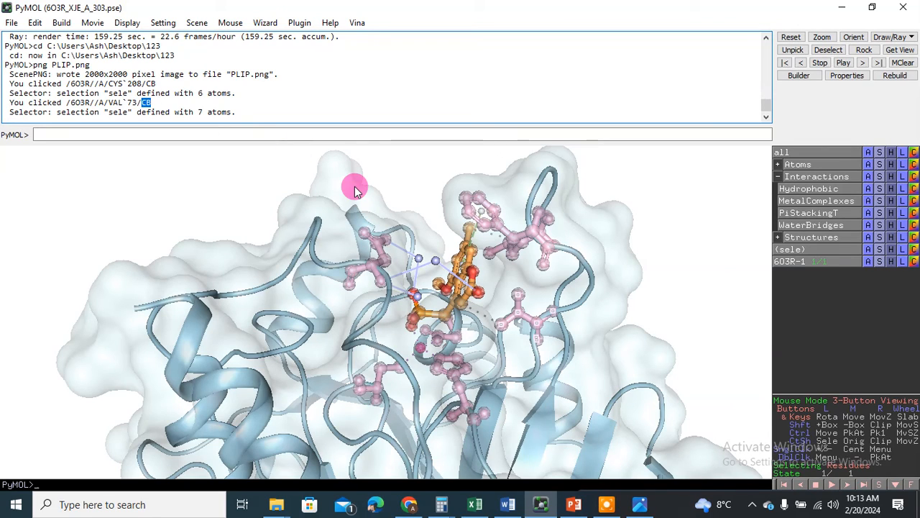
# - Clear the residue selection and rotate the structure to view the ligand's interactions from another angle
pyautogui.click(379, 164)
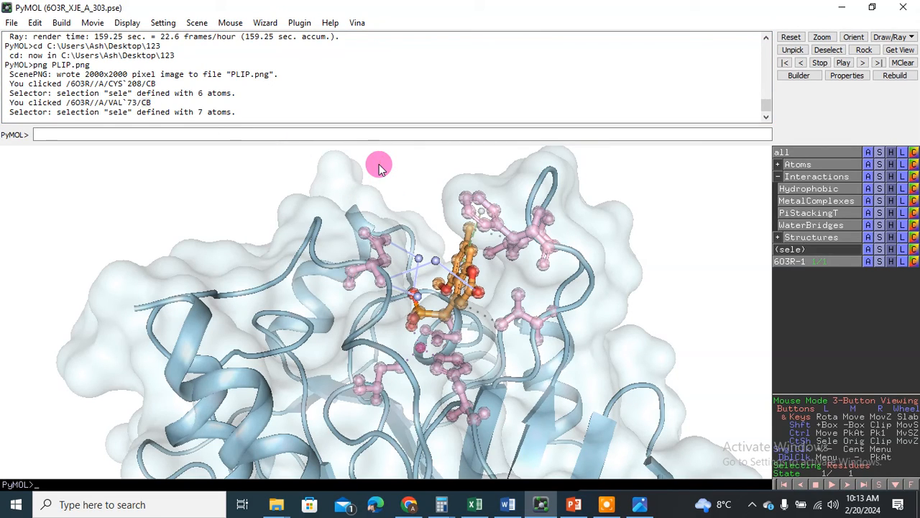
pyautogui.moveTo(440, 228); pyautogui.dragTo(389, 200)
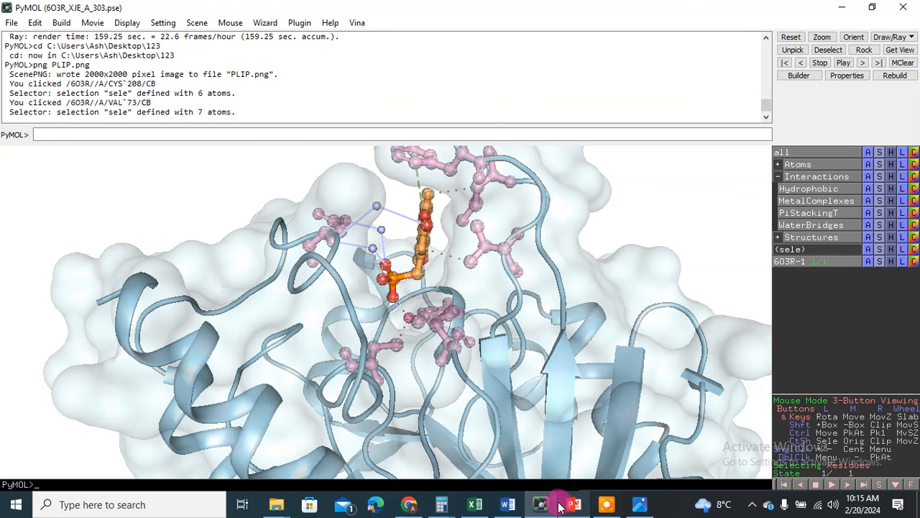
pyautogui.click(601, 506)
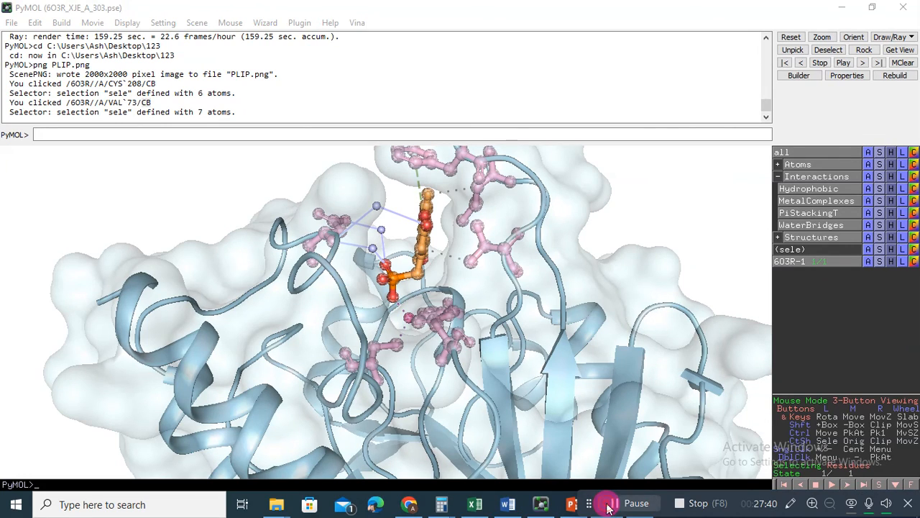